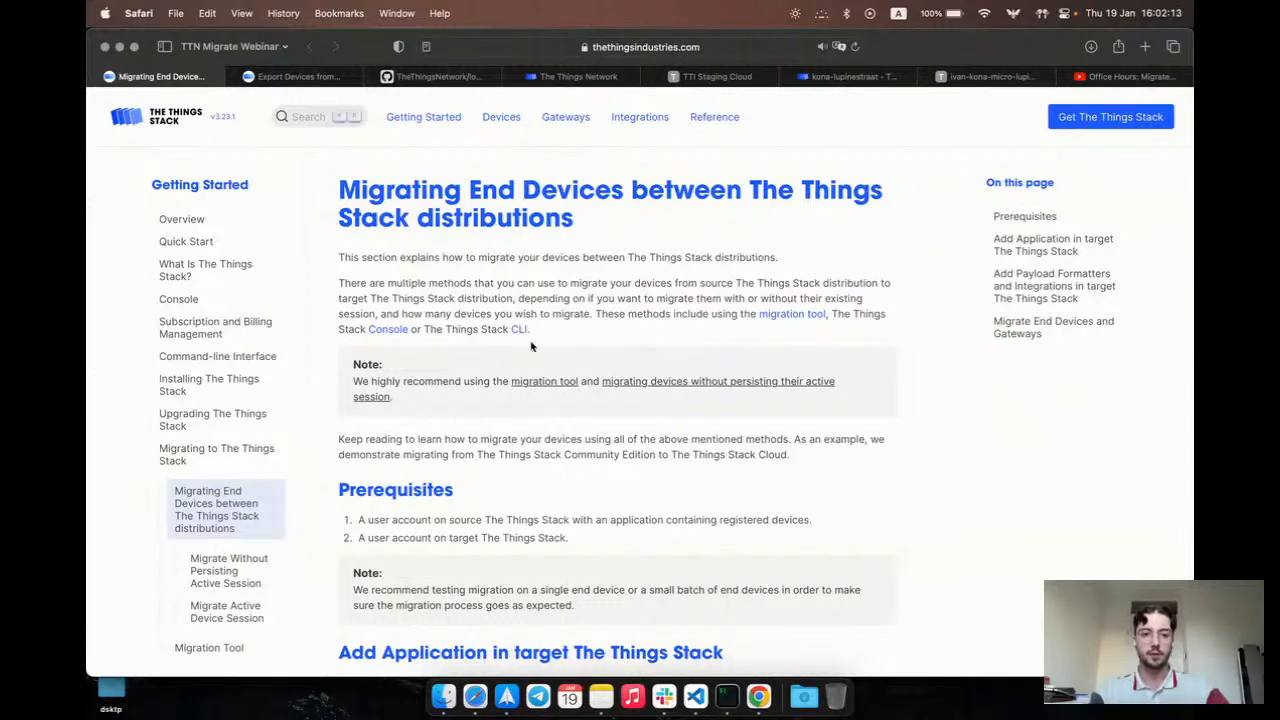
Read through the guide on migrating end devices between The Things Stack distributions, including its prerequisites and target application sections.
{"action": "scroll", "coordinate": [544, 337], "scroll_direction": "down", "scroll_amount": 2}
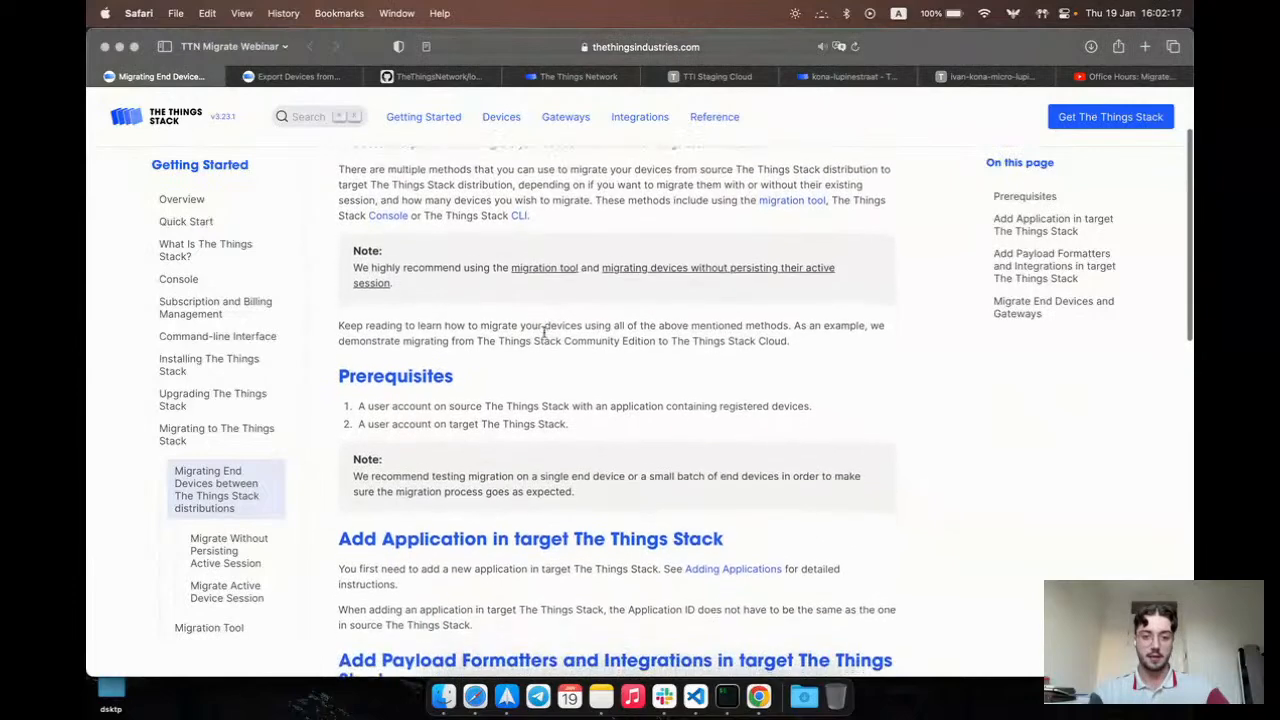
{"action": "scroll", "coordinate": [544, 337], "scroll_direction": "down", "scroll_amount": 5}
{"action": "scroll", "coordinate": [544, 337], "scroll_direction": "down", "scroll_amount": 1}
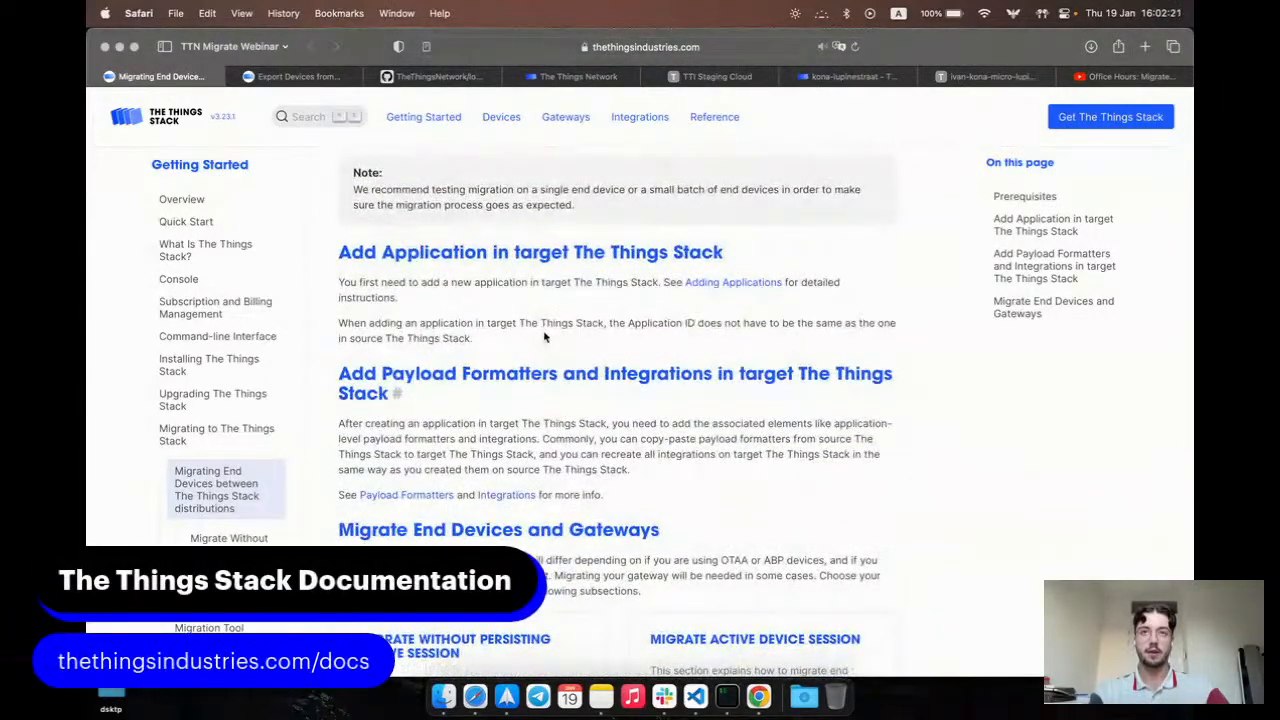
{"action": "scroll", "coordinate": [544, 337], "scroll_direction": "up", "scroll_amount": 6}
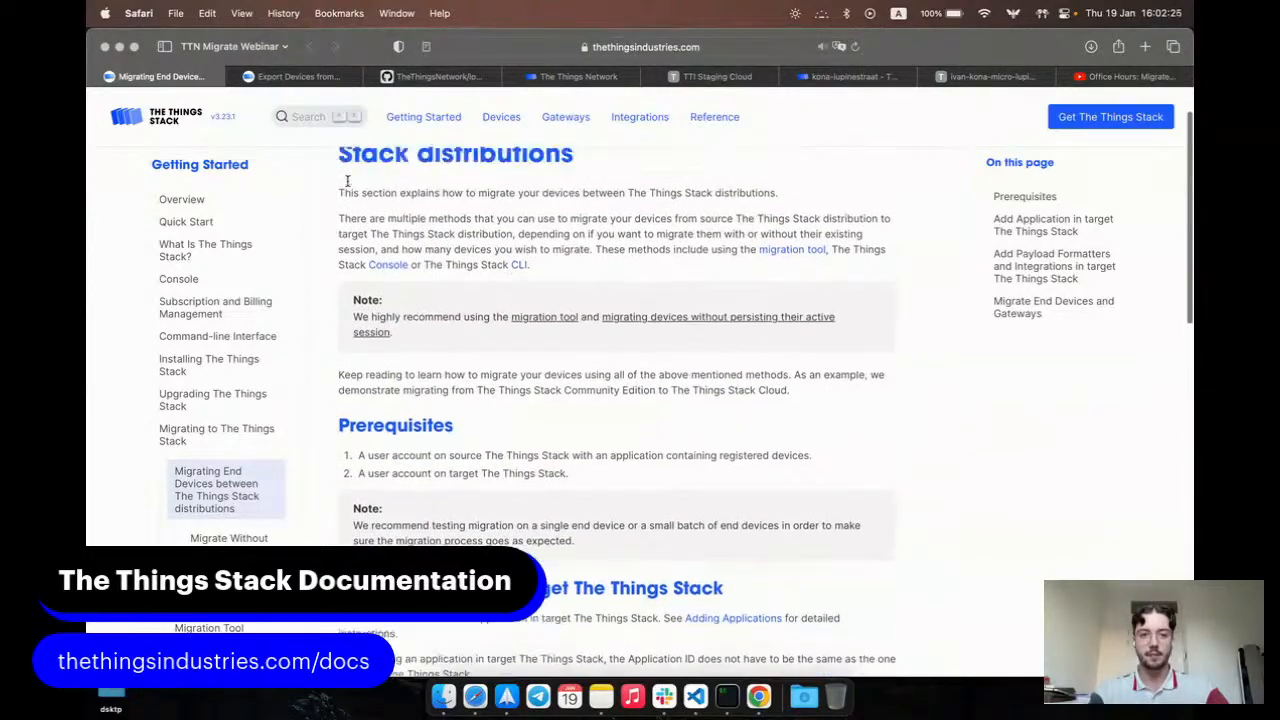
{"action": "scroll", "coordinate": [347, 180], "scroll_direction": "up", "scroll_amount": 2}
Check the application lists in the source community and staging cloud consoles, and open the community gateway kona-lupinestraat.
{"action": "left_click", "coordinate": [556, 78]}
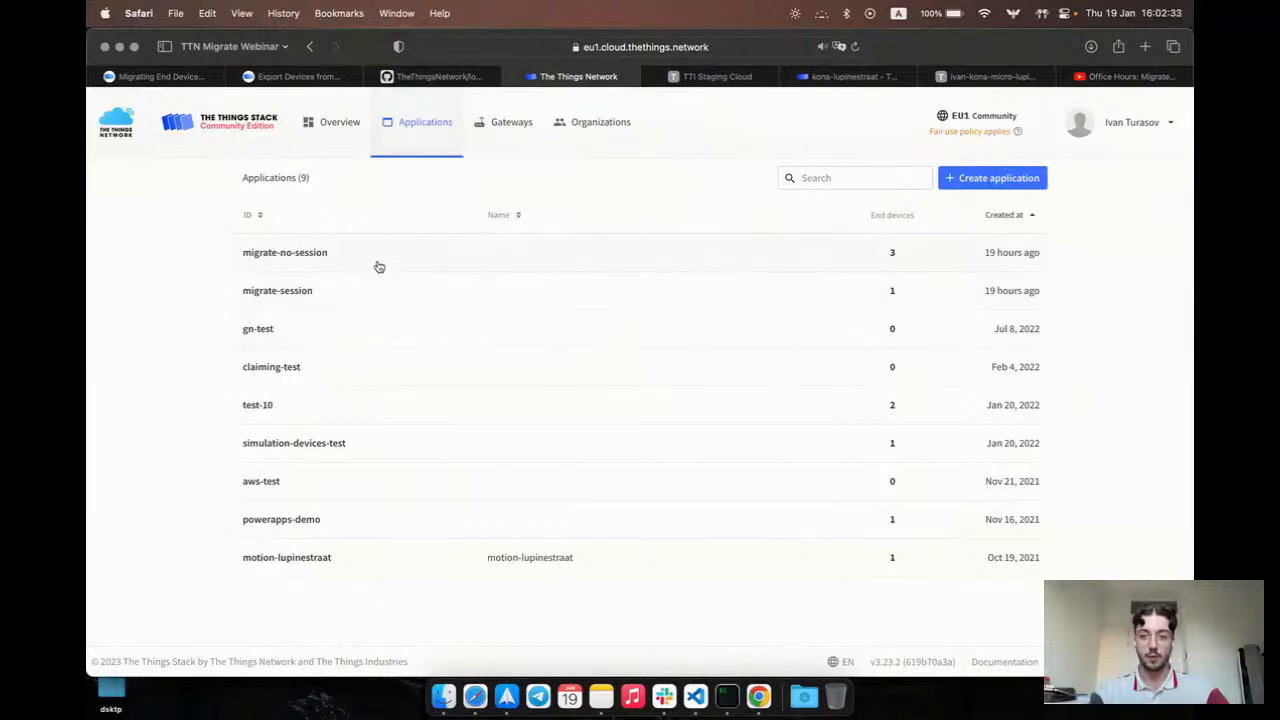
{"action": "left_click", "coordinate": [722, 77]}
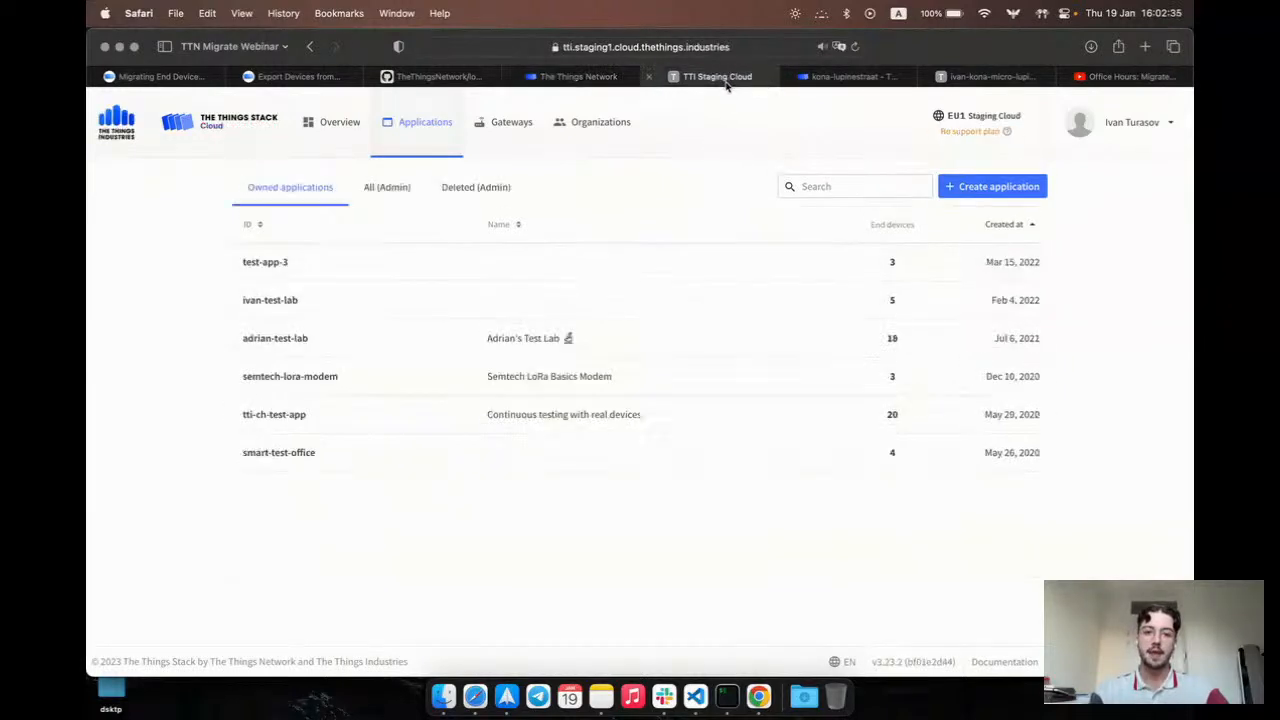
{"action": "left_click", "coordinate": [606, 76]}
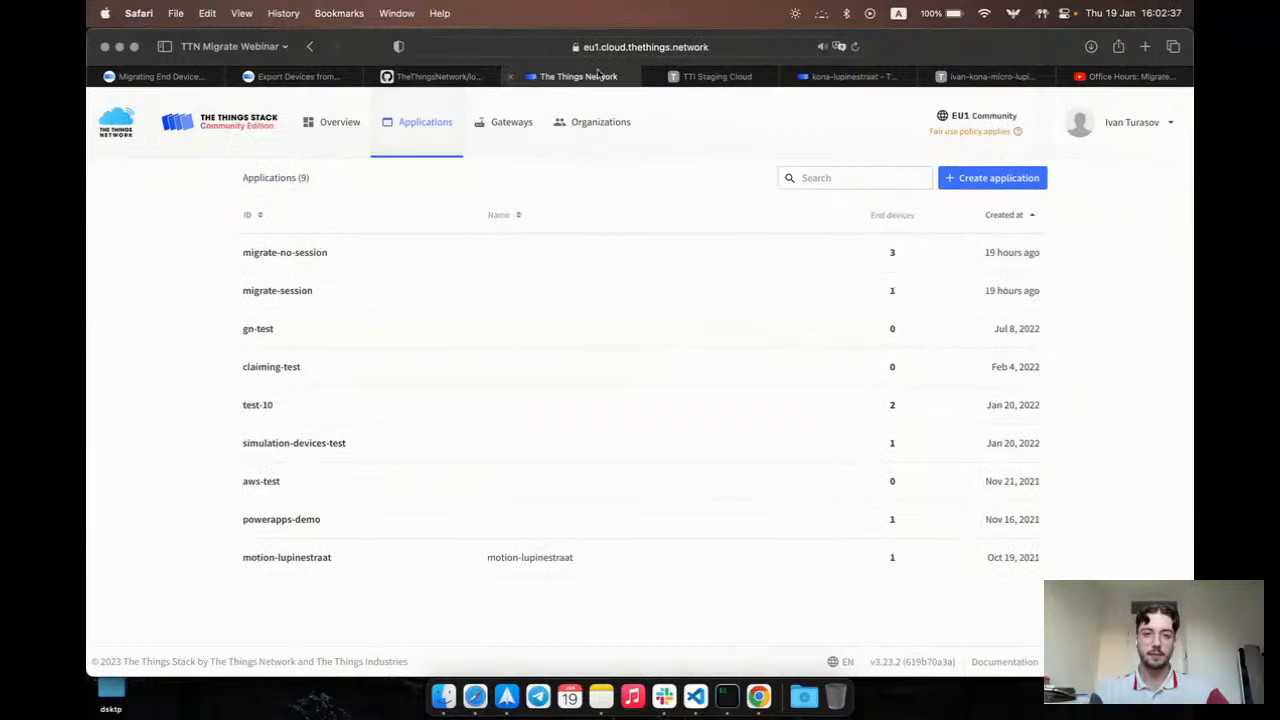
{"action": "left_click", "coordinate": [620, 79]}
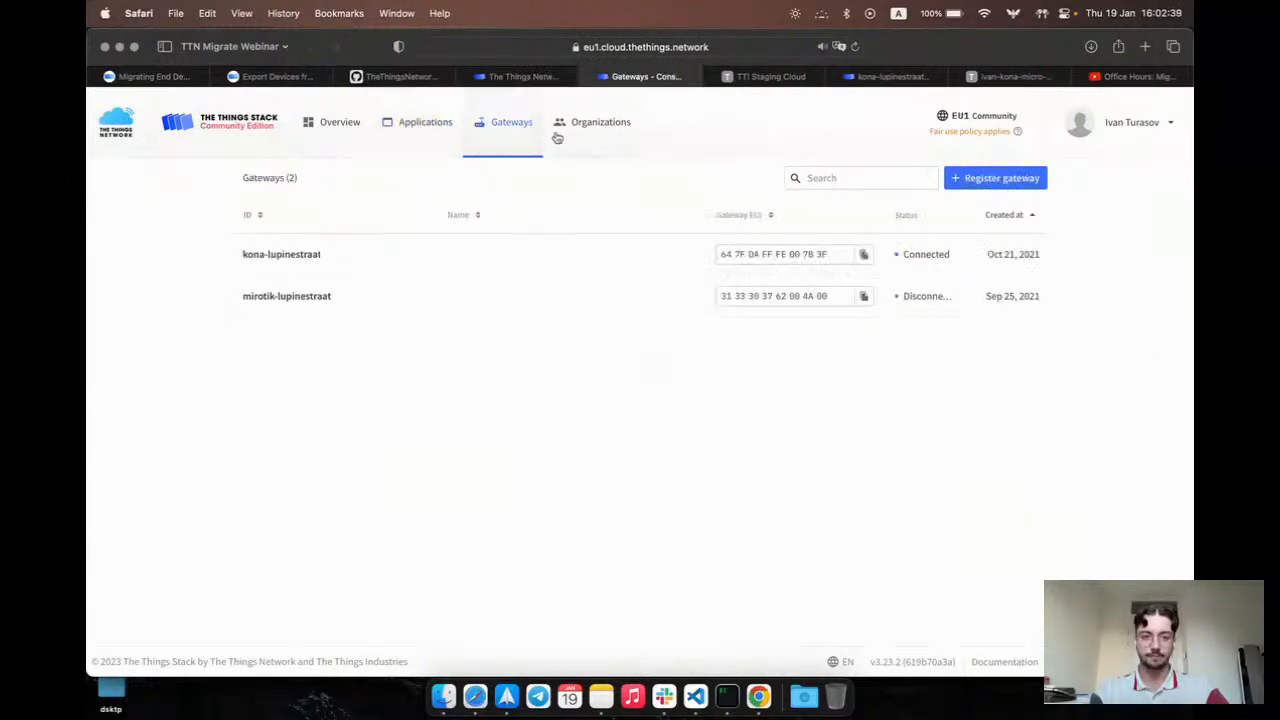
{"action": "left_click", "coordinate": [428, 252]}
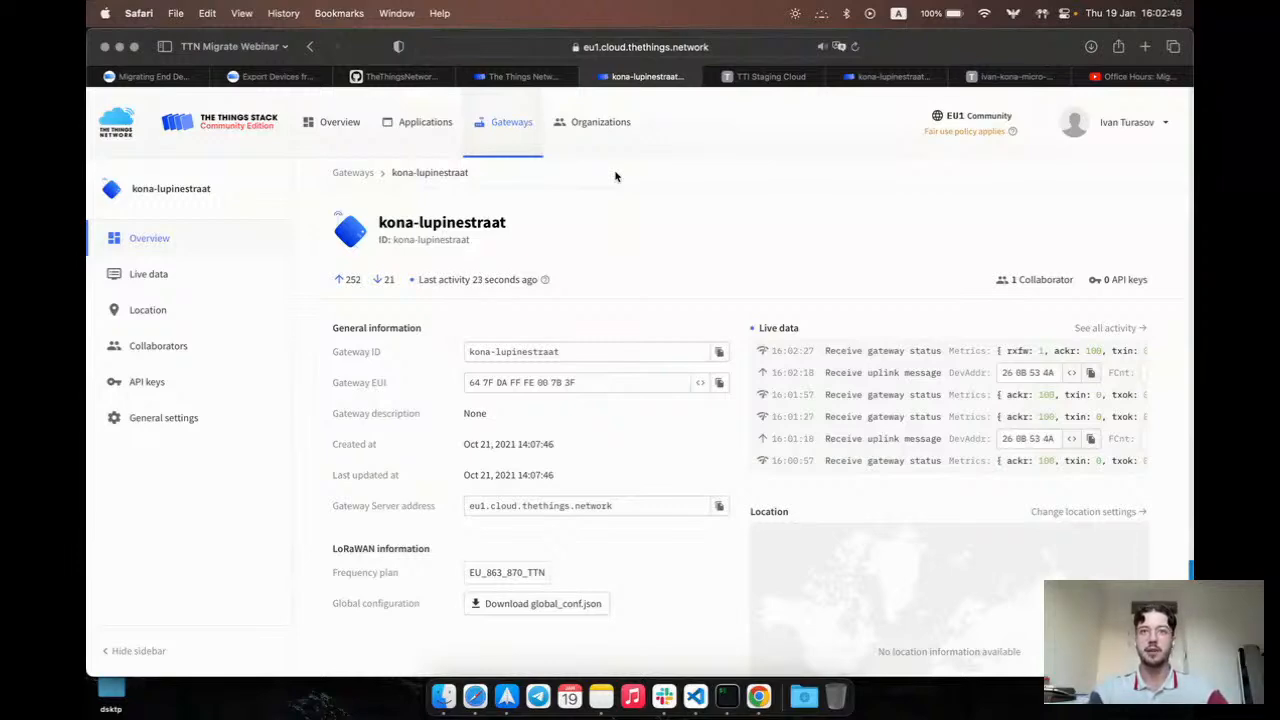
Return to the migration guide and read its sections on payload formatters, integrations, and migrating end devices and gateways.
{"action": "key", "text": "super+1"}
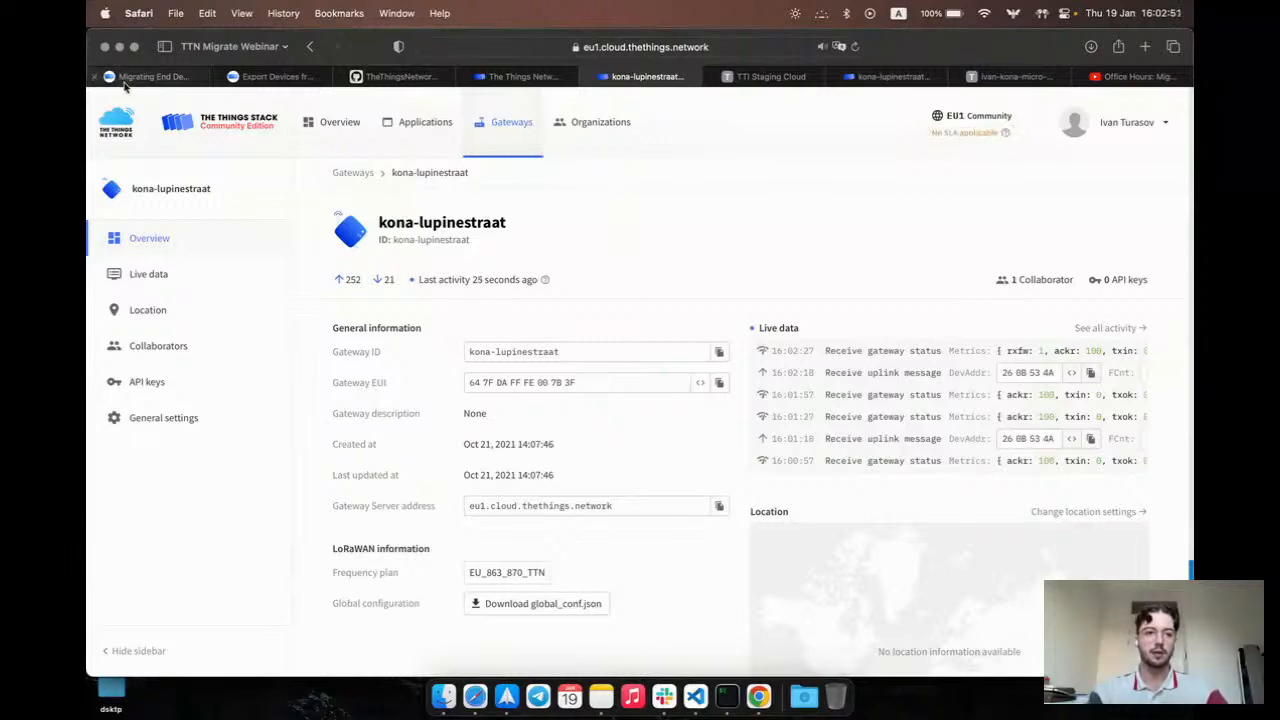
{"action": "scroll", "coordinate": [543, 307], "scroll_direction": "down", "scroll_amount": 2}
{"action": "scroll", "coordinate": [543, 307], "scroll_direction": "down", "scroll_amount": 10}
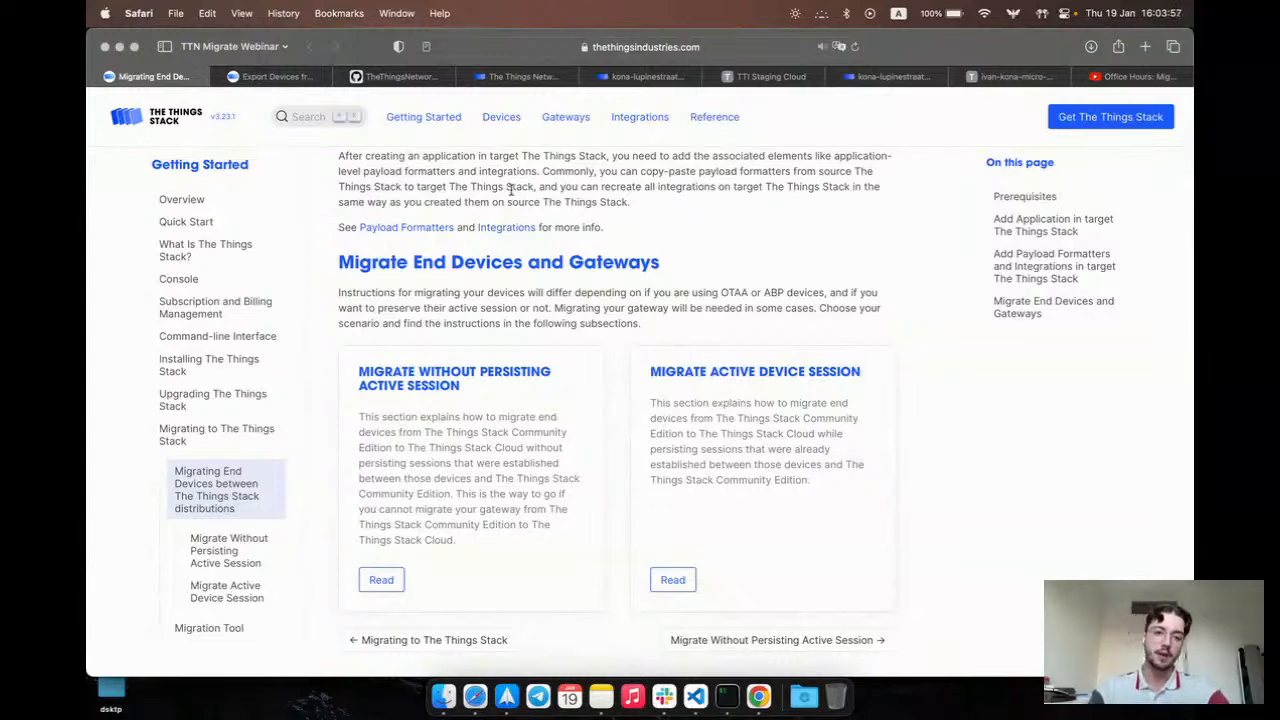
{"action": "scroll", "coordinate": [502, 202], "scroll_direction": "up", "scroll_amount": 4}
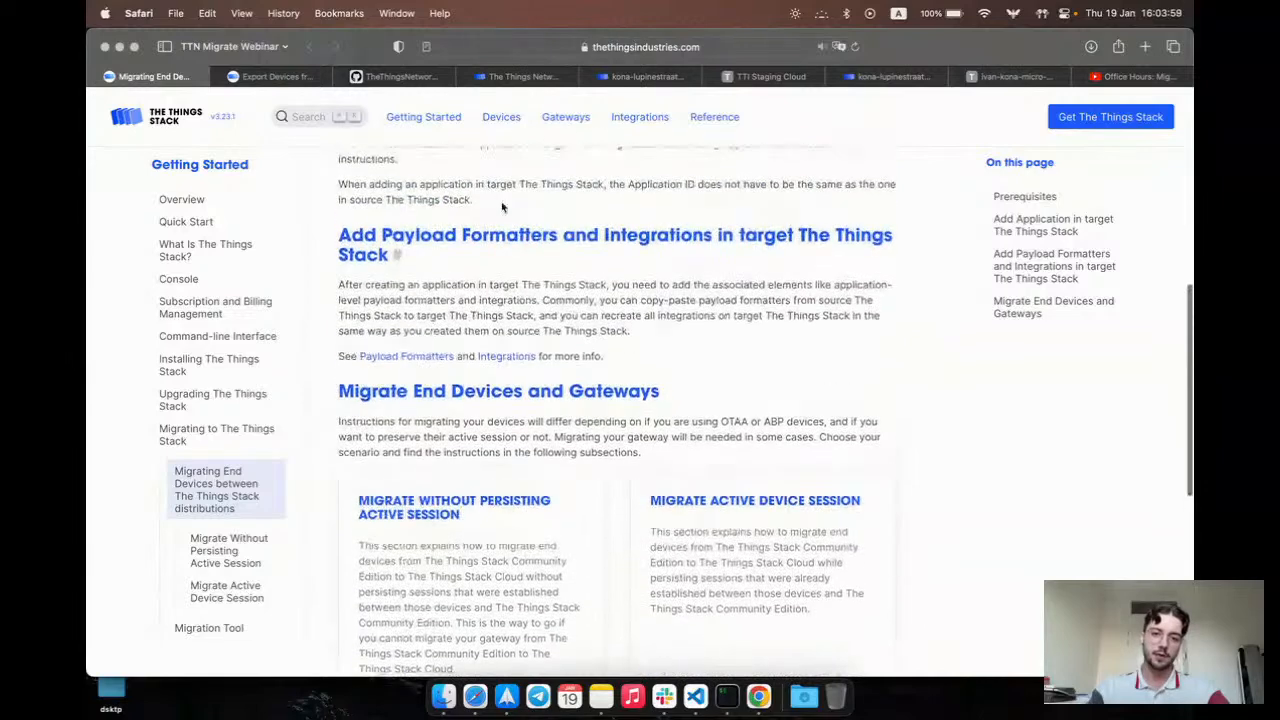
{"action": "scroll", "coordinate": [502, 207], "scroll_direction": "up", "scroll_amount": 1}
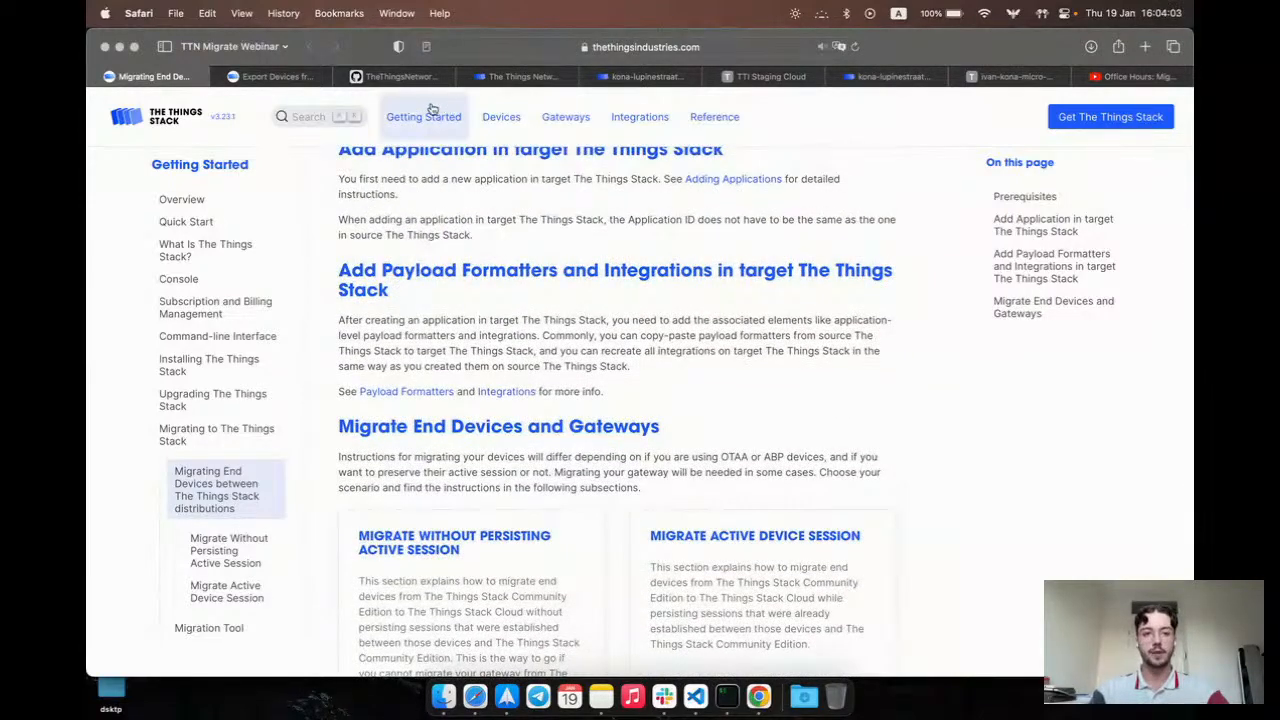
Open the lorawan-stack-migrate repository on GitHub, dismiss the page reload notice and look over its README and file list.
{"action": "left_click", "coordinate": [388, 77]}
{"action": "scroll", "coordinate": [324, 420], "scroll_direction": "down", "scroll_amount": 10}
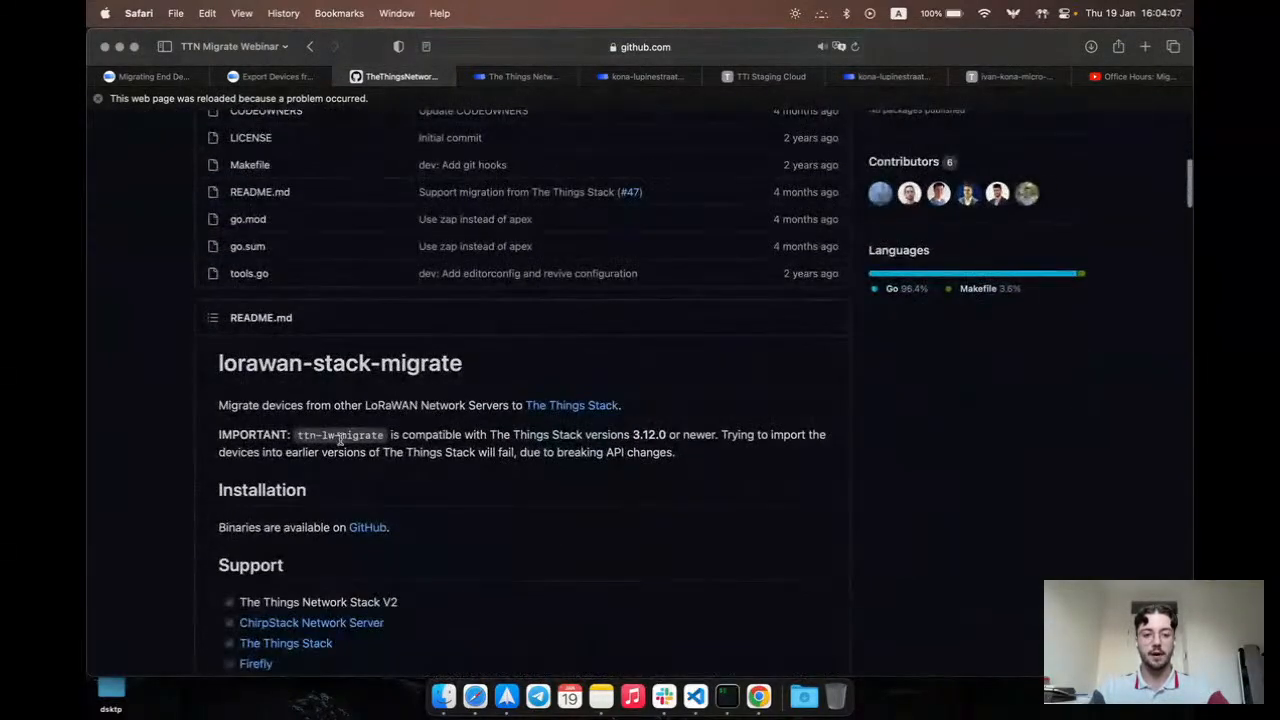
{"action": "left_click", "coordinate": [98, 98]}
{"action": "scroll", "coordinate": [129, 271], "scroll_direction": "up", "scroll_amount": 3}
{"action": "scroll", "coordinate": [158, 336], "scroll_direction": "up", "scroll_amount": 5}
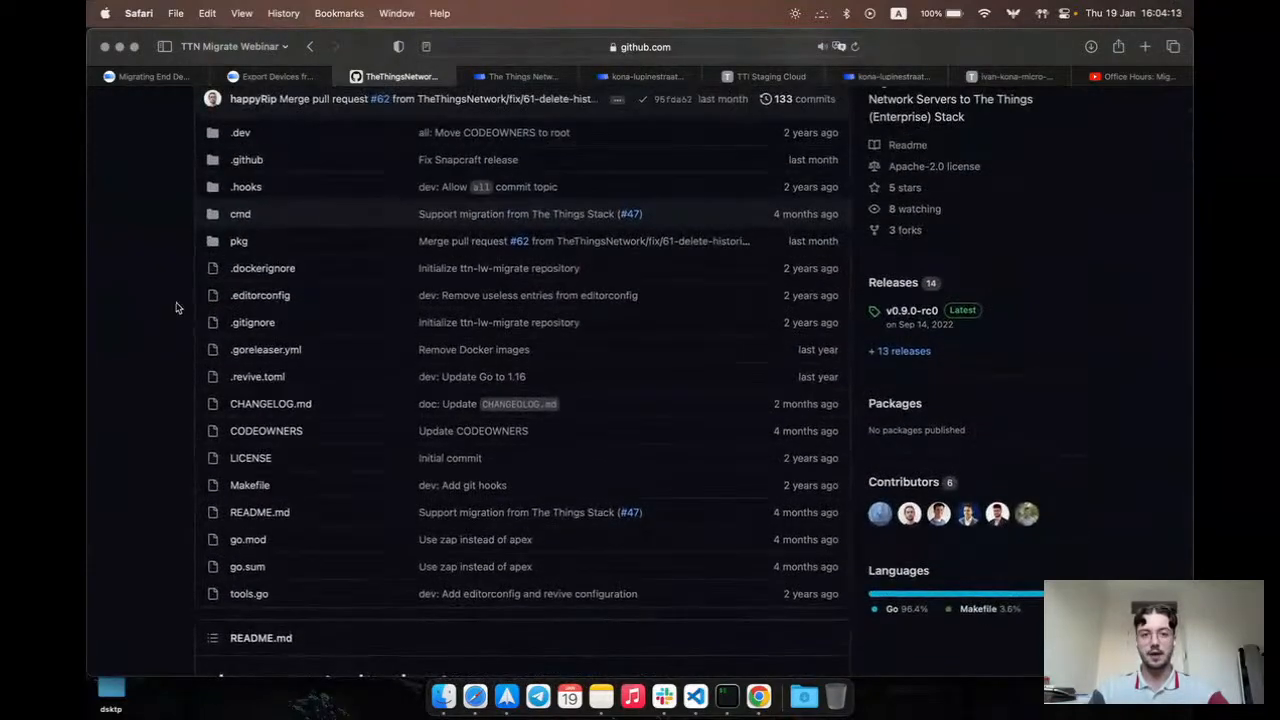
Review the guide's two migration options, without persisting the active session and with the active device session.
{"action": "left_click", "coordinate": [198, 78]}
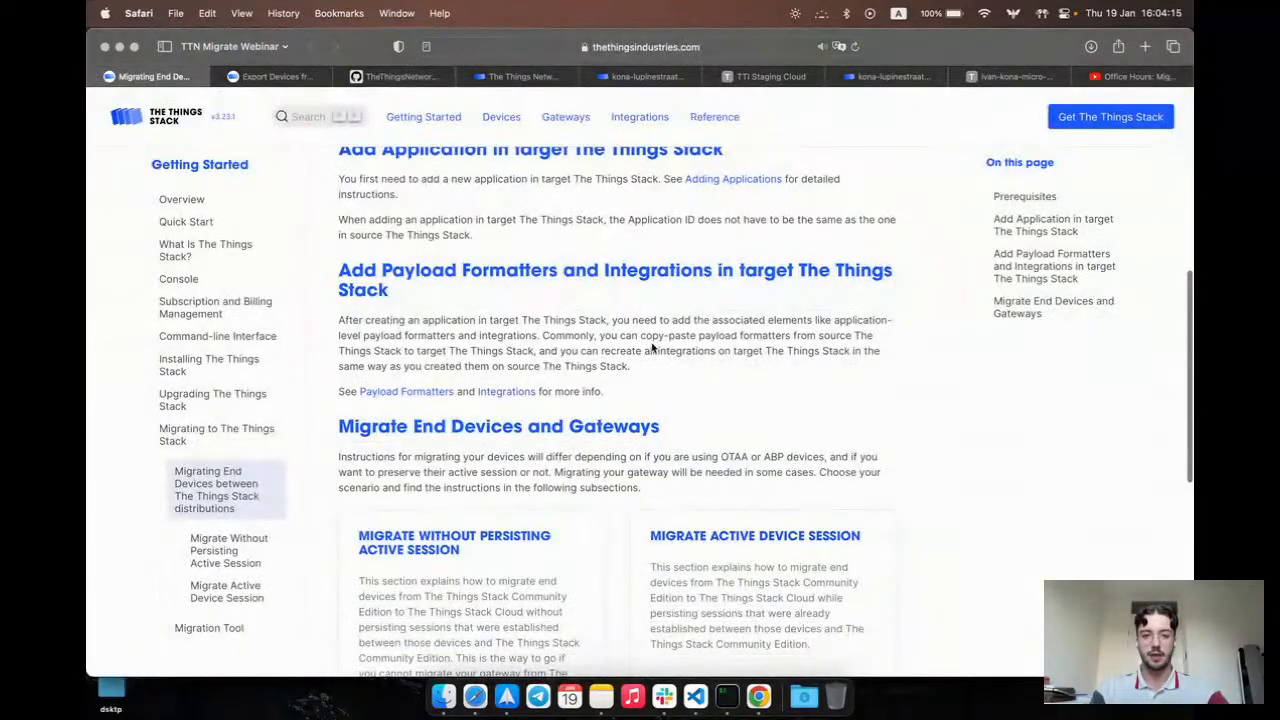
{"action": "scroll", "coordinate": [672, 316], "scroll_direction": "down", "scroll_amount": 3}
{"action": "scroll", "coordinate": [672, 316], "scroll_direction": "down", "scroll_amount": 4}
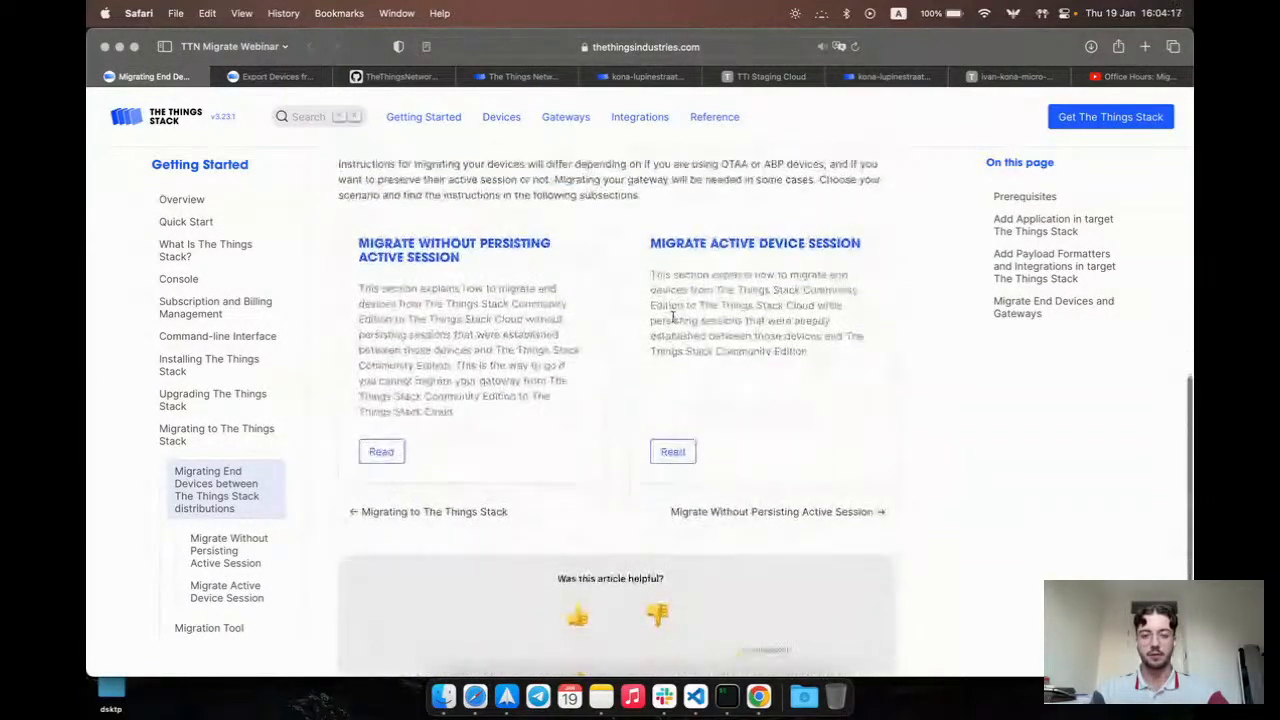
{"action": "scroll", "coordinate": [672, 316], "scroll_direction": "up", "scroll_amount": 4}
Examine the migration repository's files and the README sections on installation, supported sources and usage.
{"action": "left_click", "coordinate": [426, 76]}
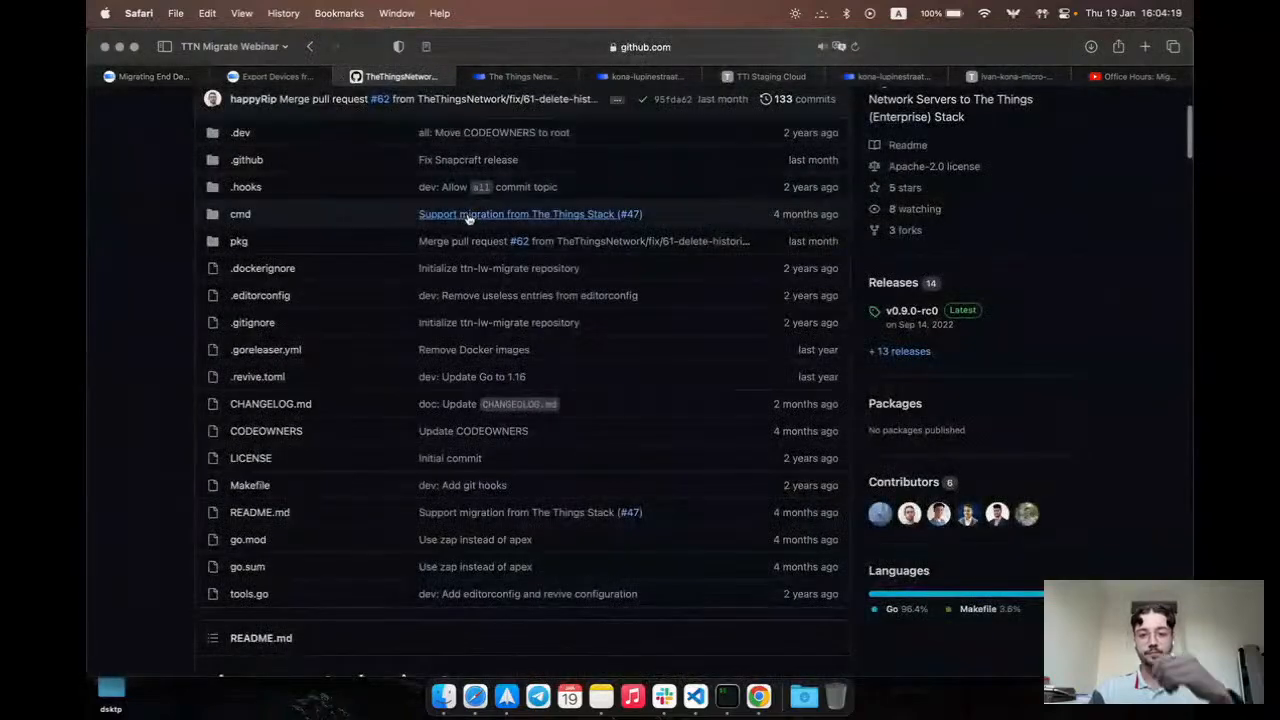
{"action": "scroll", "coordinate": [197, 358], "scroll_direction": "up", "scroll_amount": 1}
{"action": "scroll", "coordinate": [197, 358], "scroll_direction": "up", "scroll_amount": 2}
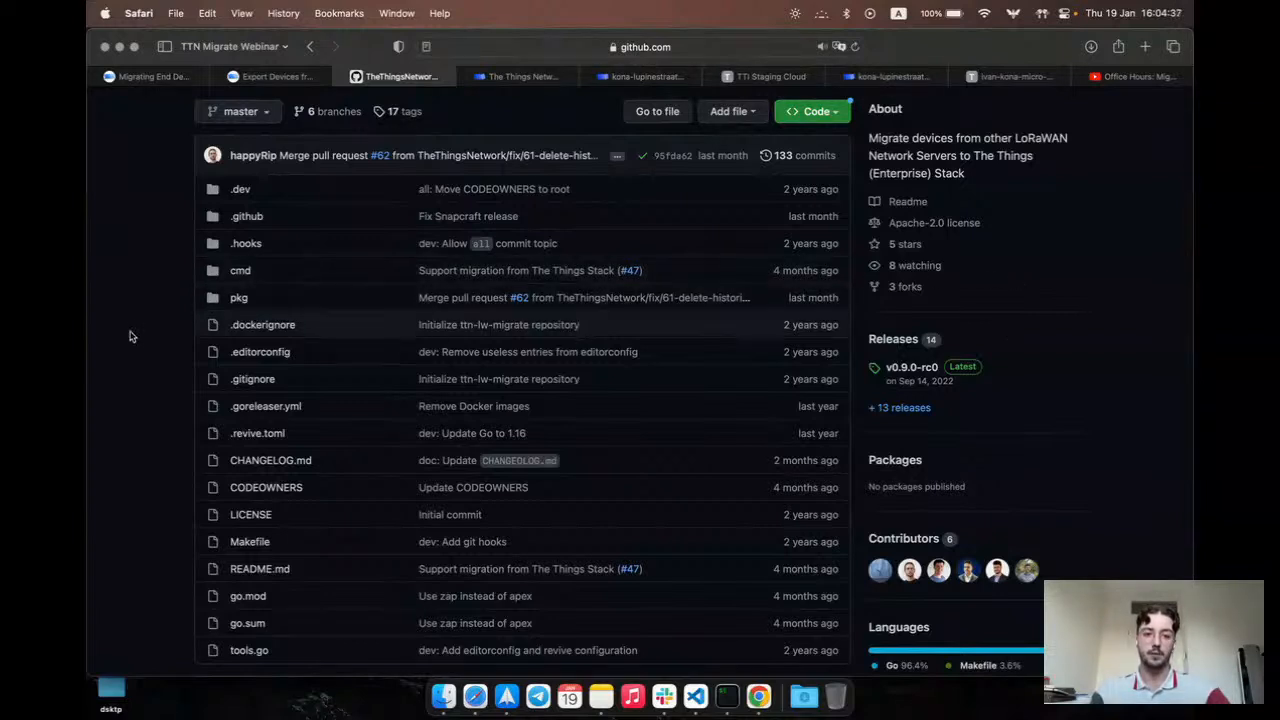
{"action": "scroll", "coordinate": [138, 356], "scroll_direction": "down", "scroll_amount": 1}
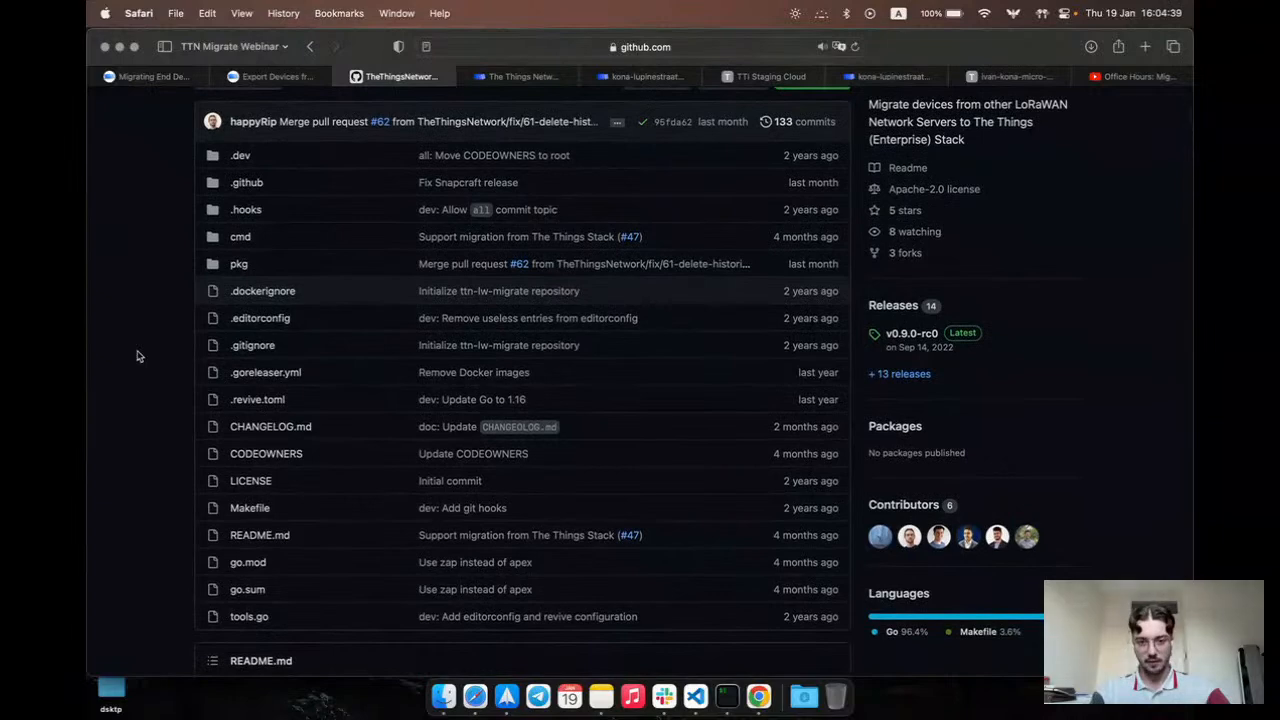
{"action": "scroll", "coordinate": [138, 356], "scroll_direction": "down", "scroll_amount": 10}
{"action": "scroll", "coordinate": [138, 356], "scroll_direction": "down", "scroll_amount": 2}
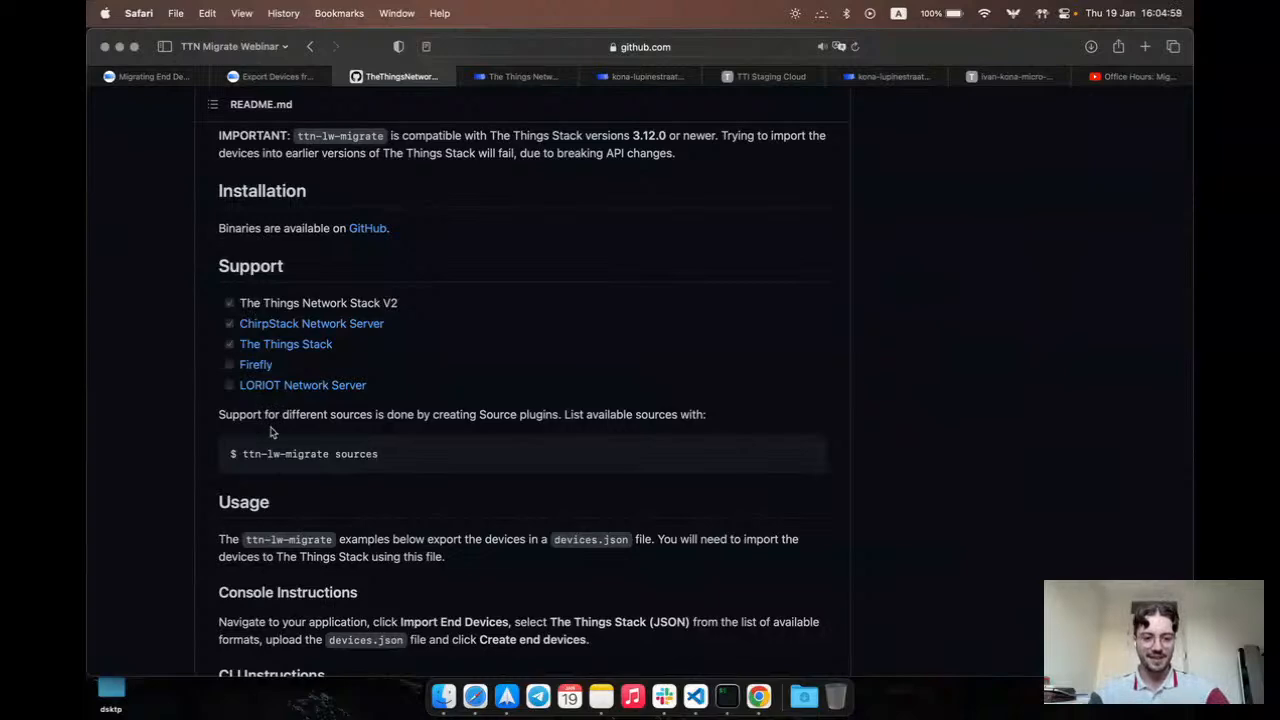
{"action": "scroll", "coordinate": [271, 429], "scroll_direction": "down", "scroll_amount": 2}
{"action": "scroll", "coordinate": [271, 429], "scroll_direction": "up", "scroll_amount": 10}
{"action": "scroll", "coordinate": [271, 432], "scroll_direction": "up", "scroll_amount": 5}
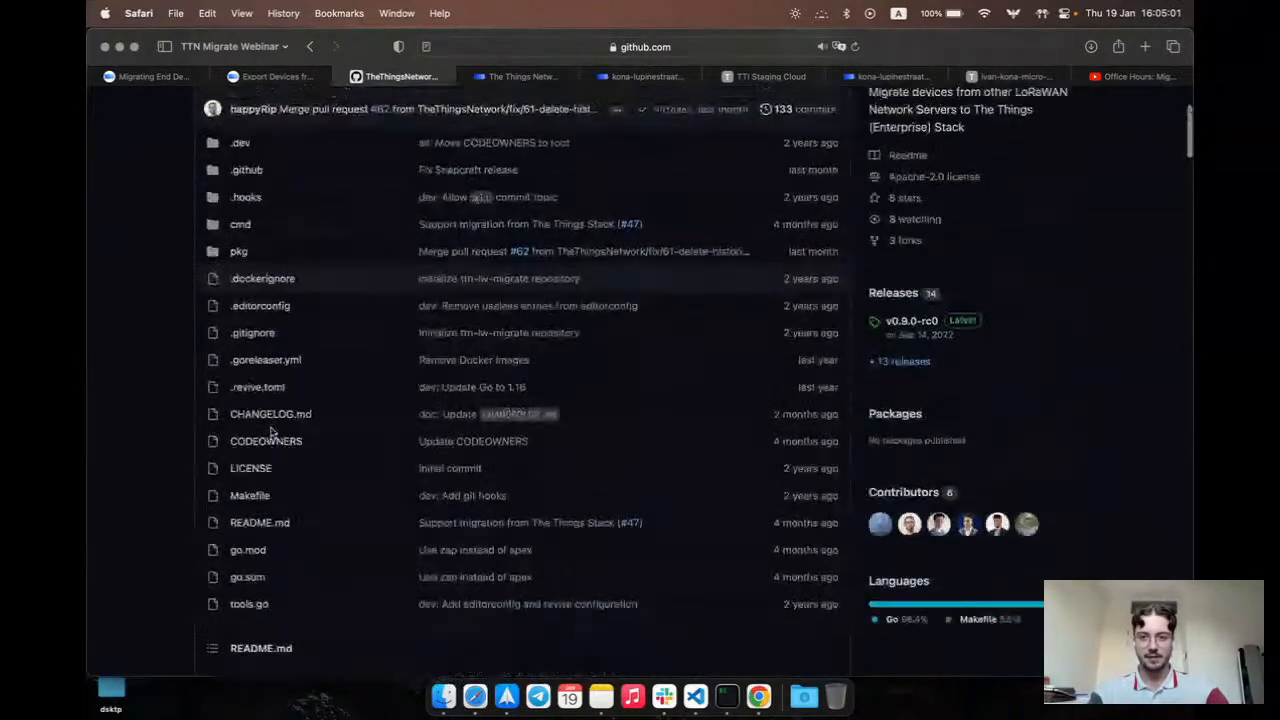
Open the Export Devices from The Things Stack guide, and clear the ~/ttn-migration/ttn terminal session in iTerm2.
{"action": "left_click", "coordinate": [252, 77]}
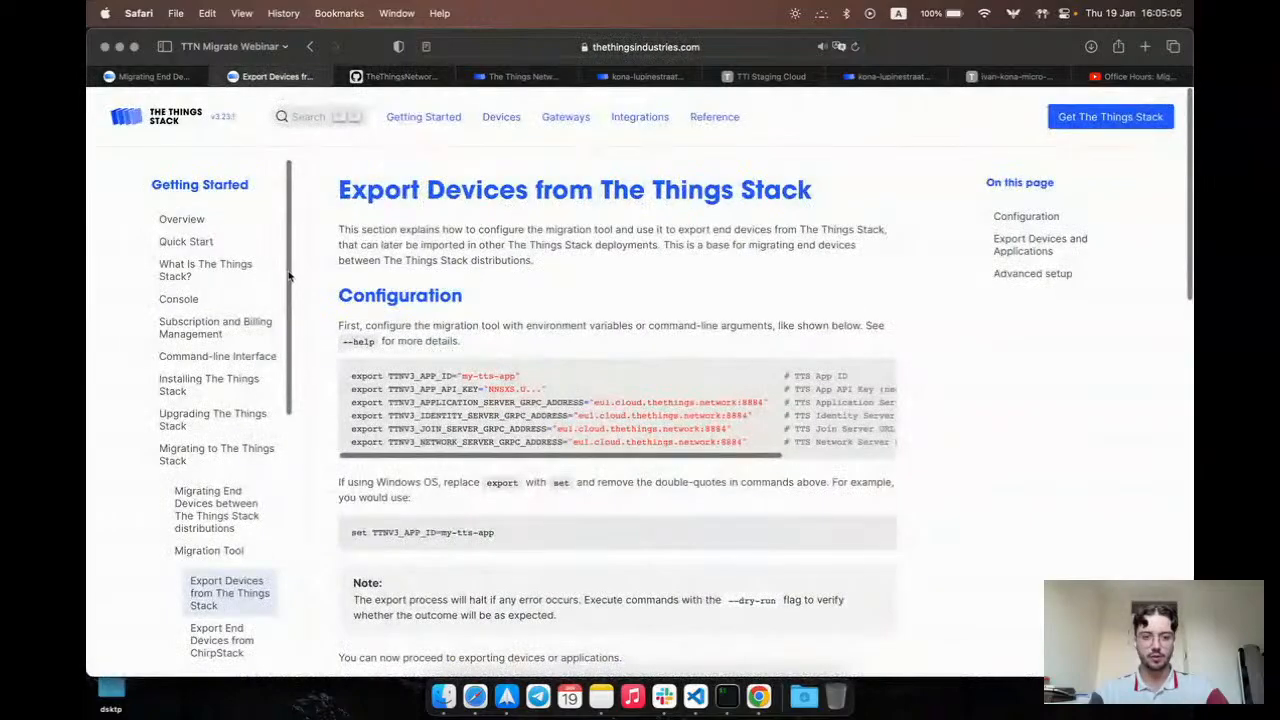
{"action": "left_click", "coordinate": [741, 694]}
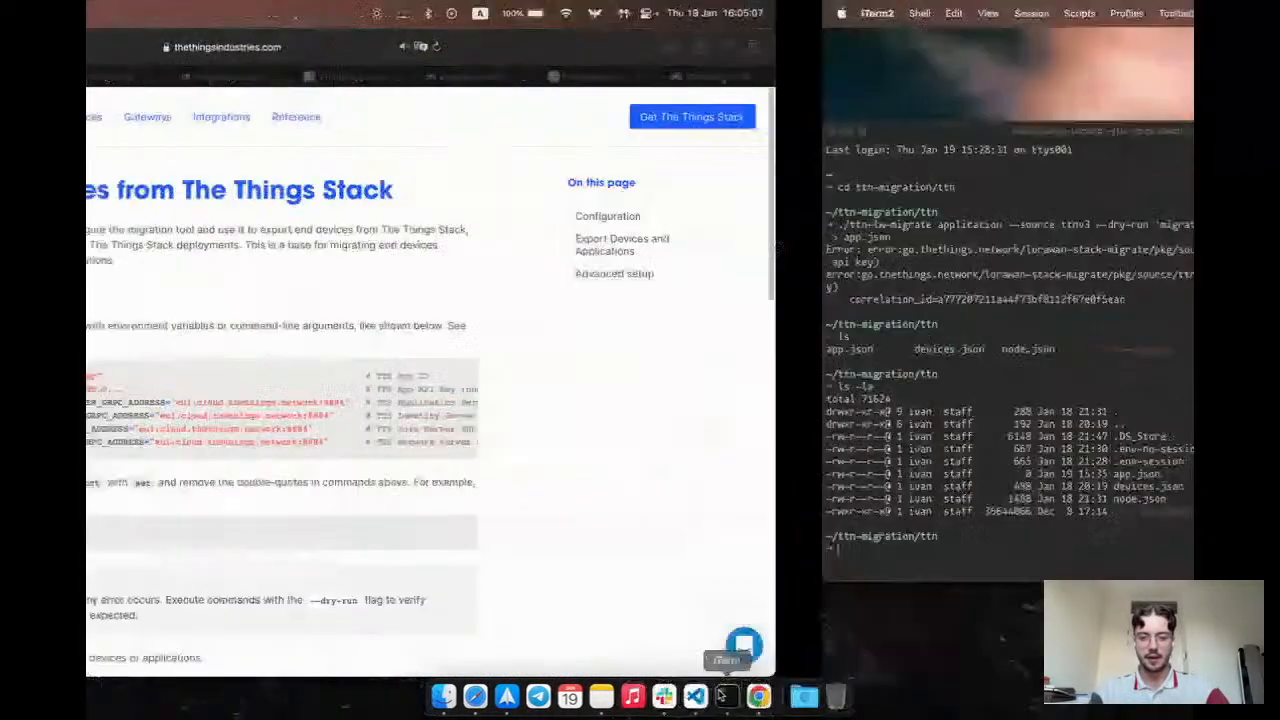
{"action": "left_click", "coordinate": [539, 434]}
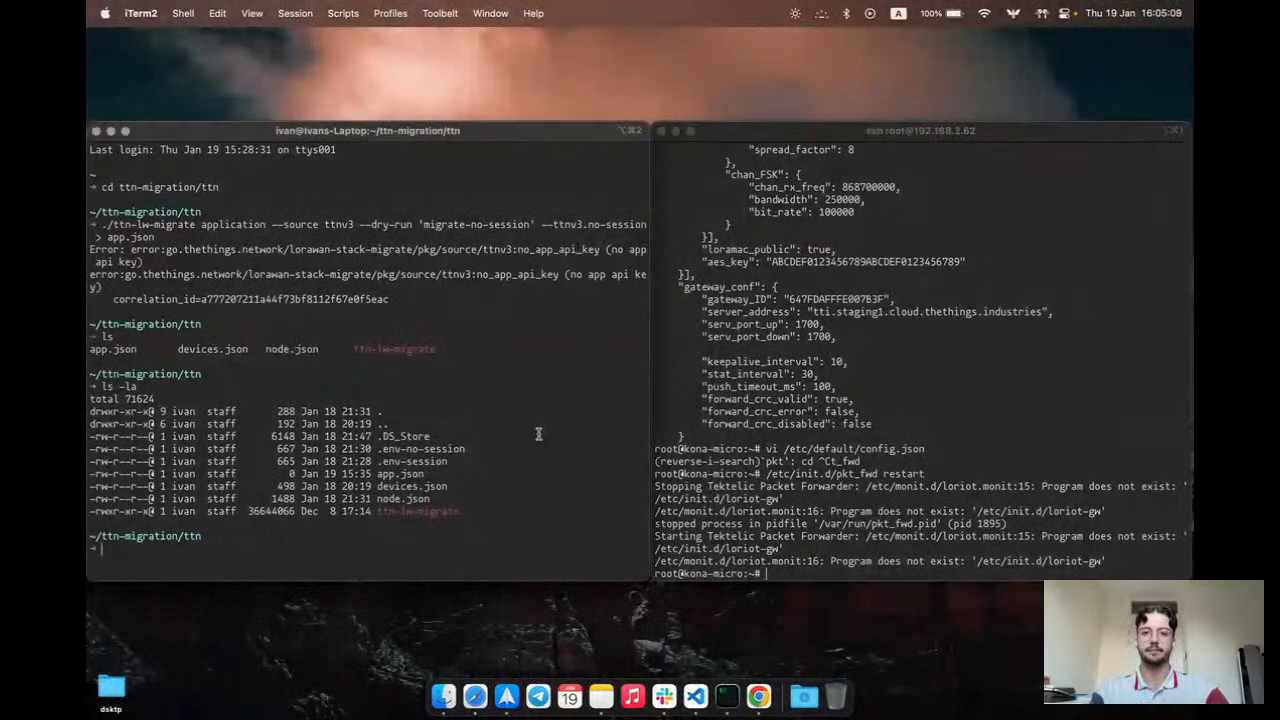
{"action": "type", "text": "clear"}
{"action": "key", "text": "Return"}
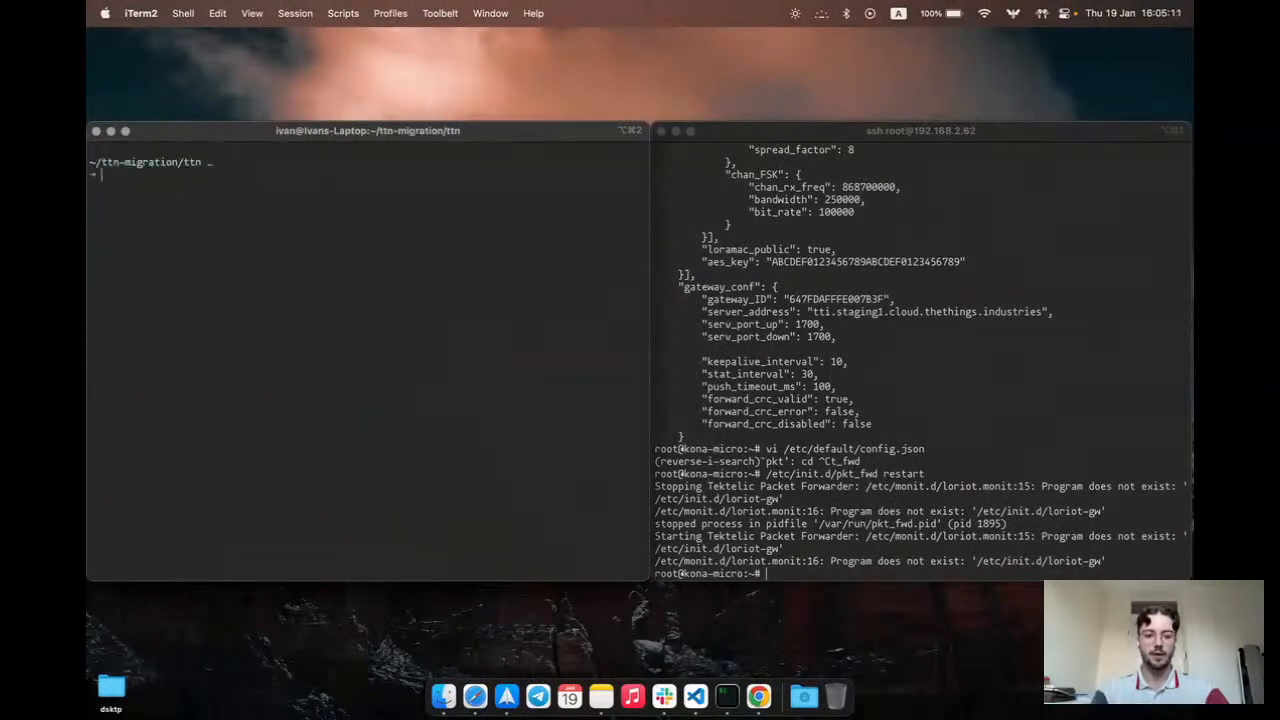
{"action": "key", "text": "Up"}
{"action": "key", "text": "Up"}
{"action": "key", "text": "Up"}
{"action": "key", "text": "Up"}
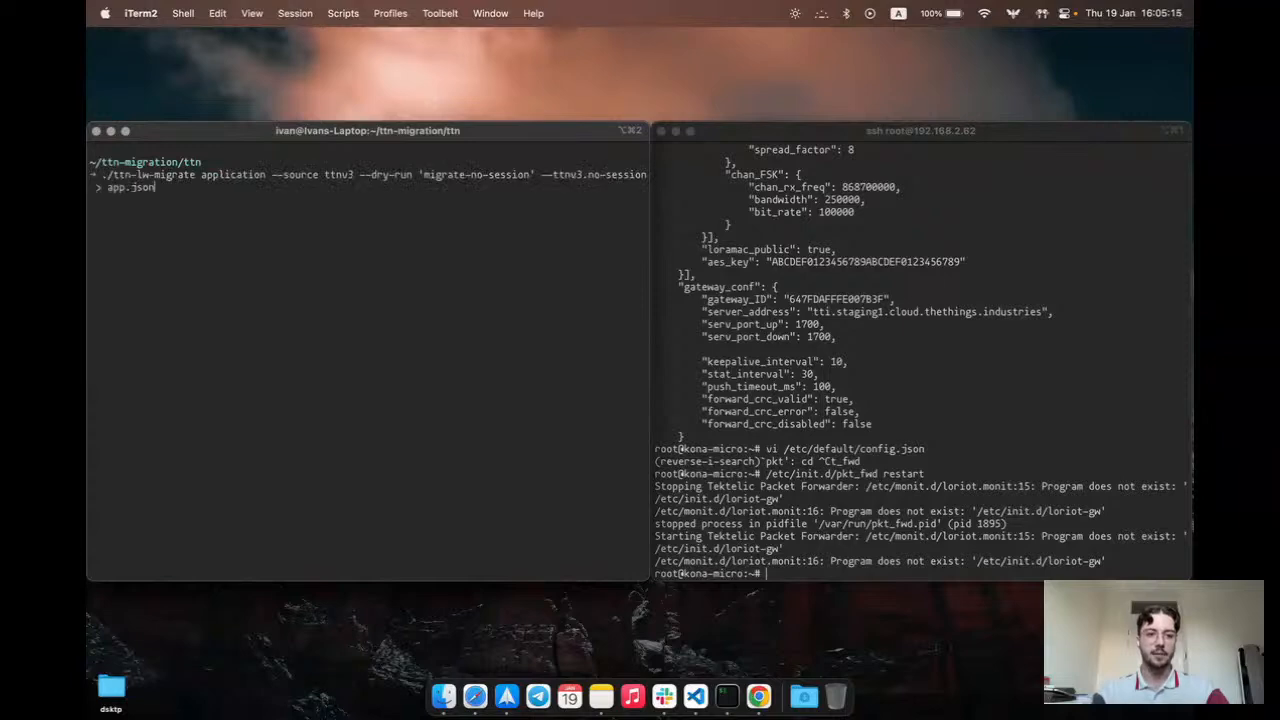
{"action": "key", "text": "Up"}
{"action": "key", "text": "Down"}
{"action": "key", "text": "Down"}
{"action": "key", "text": "Down"}
{"action": "key", "text": "Down"}
{"action": "key", "text": "Down"}
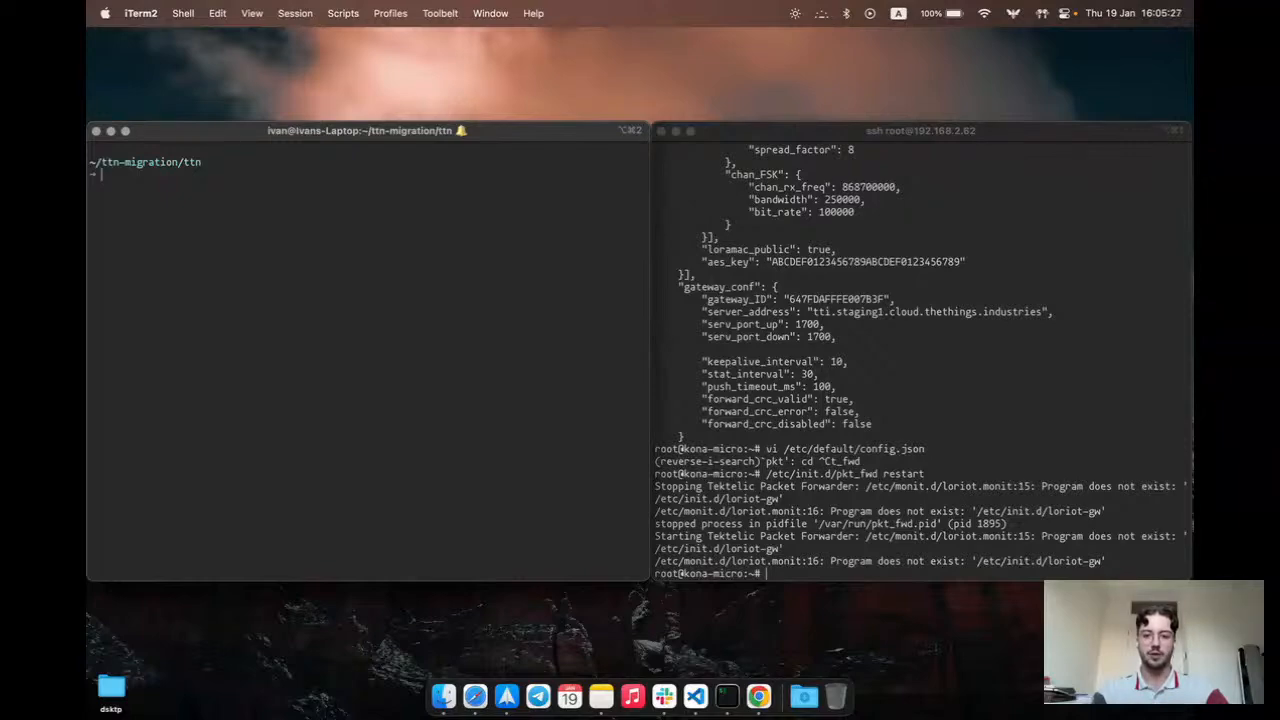
Switch back to Safari and check the TTNV3 environment variables in the export guide's Configuration section.
{"action": "key", "text": "ctrl+Left"}
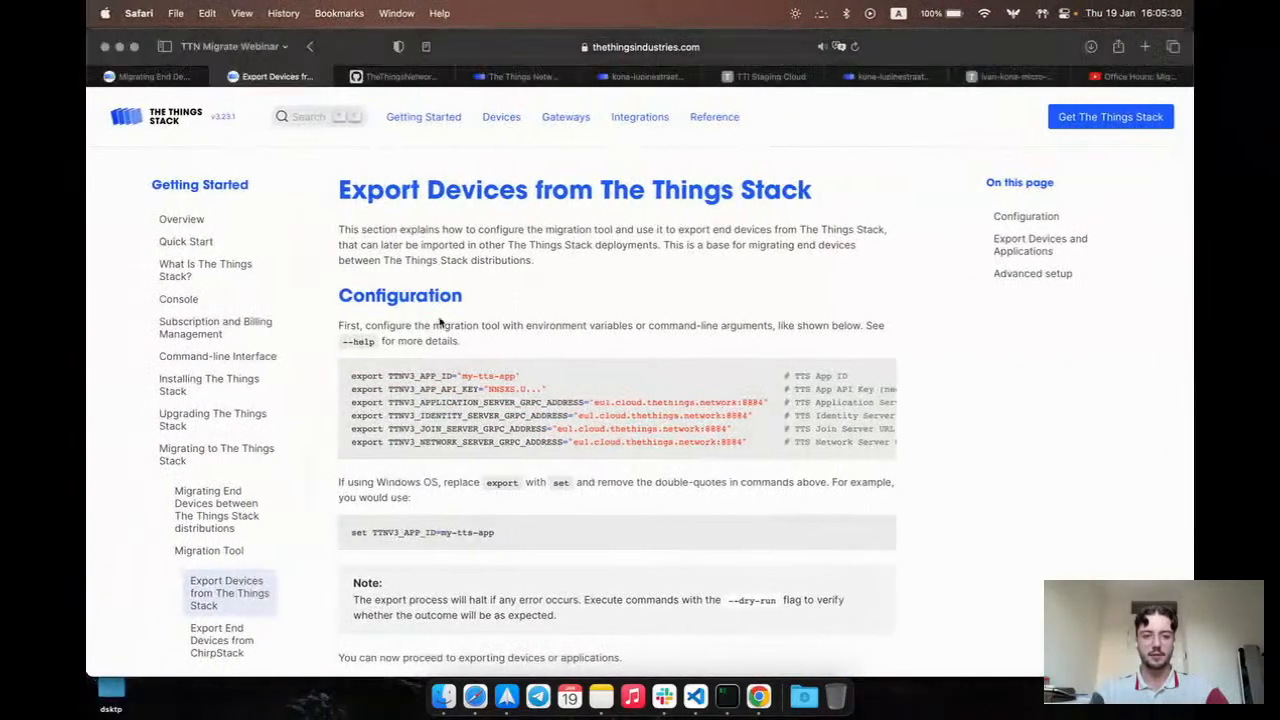
{"action": "left_click_drag", "start_coordinate": [351, 378], "coordinate": [782, 425]}
{"action": "scroll", "coordinate": [782, 425], "scroll_direction": "left", "scroll_amount": 2}
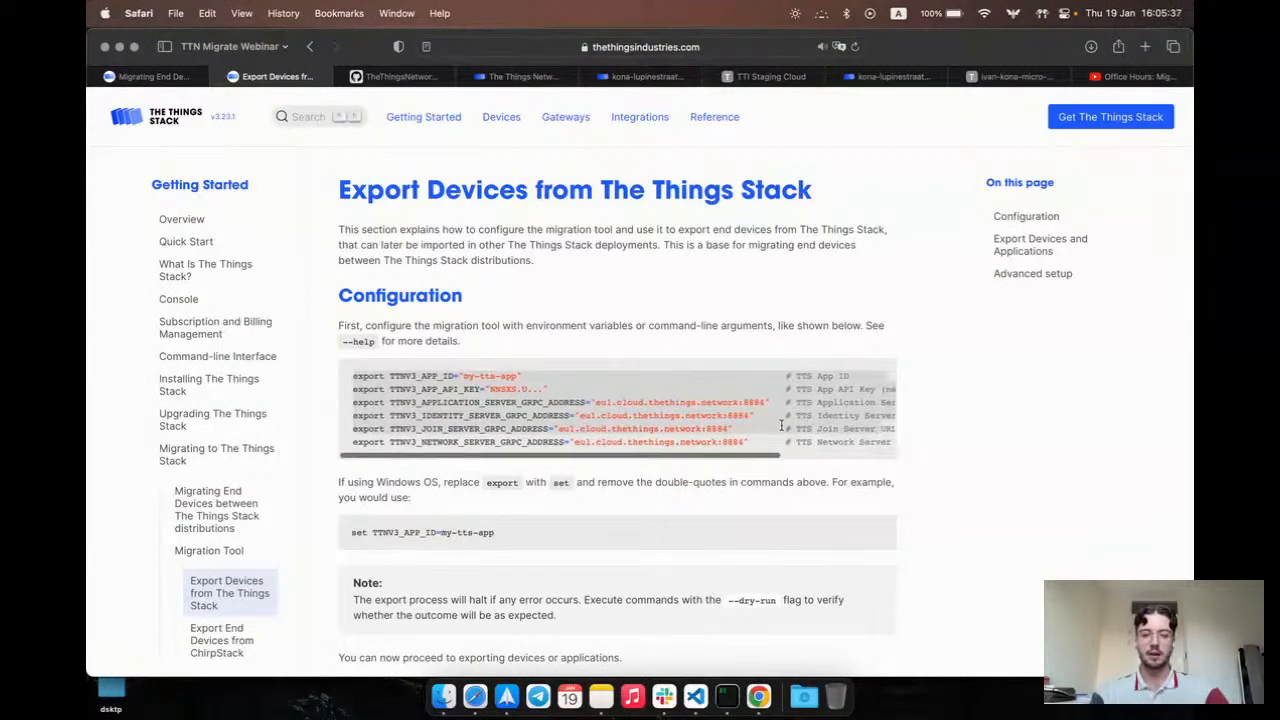
Return to iTerm2 and list all files in ~/ttn-migration/ttn, including hidden ones, with ls -la.
{"action": "key", "text": "ctrl+Right"}
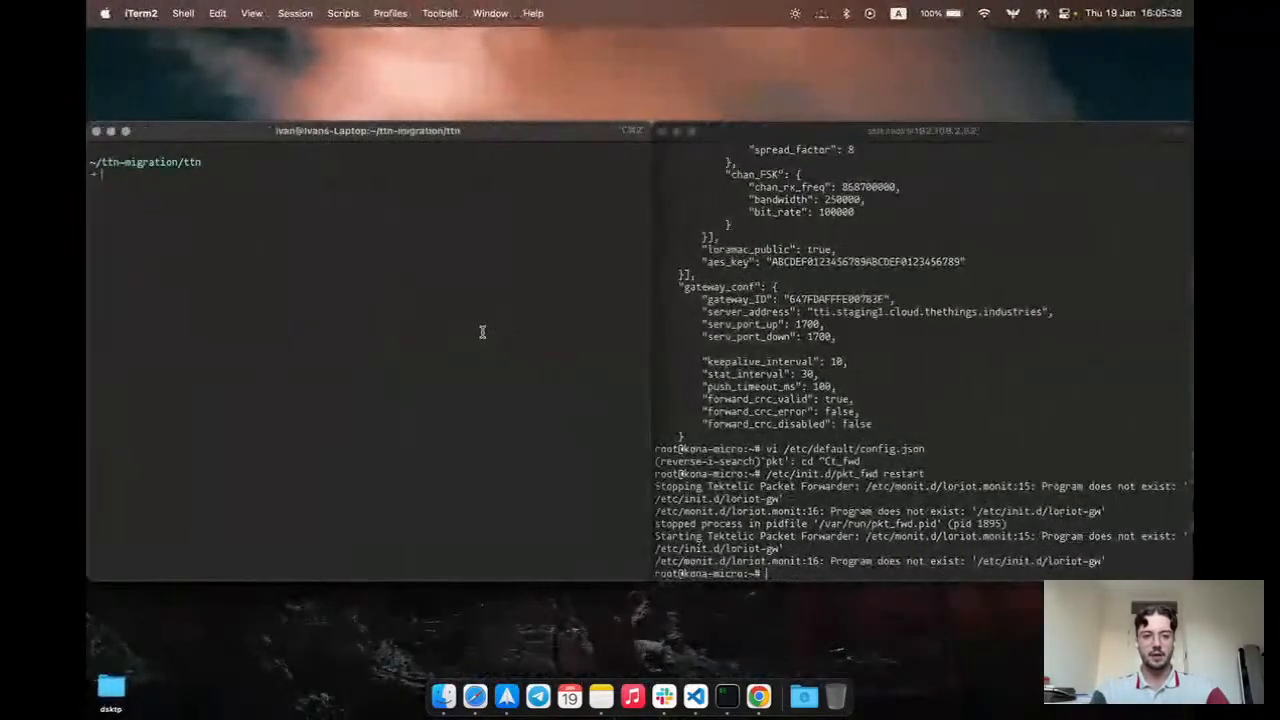
{"action": "type", "text": "ls -la"}
{"action": "key", "text": "Return"}
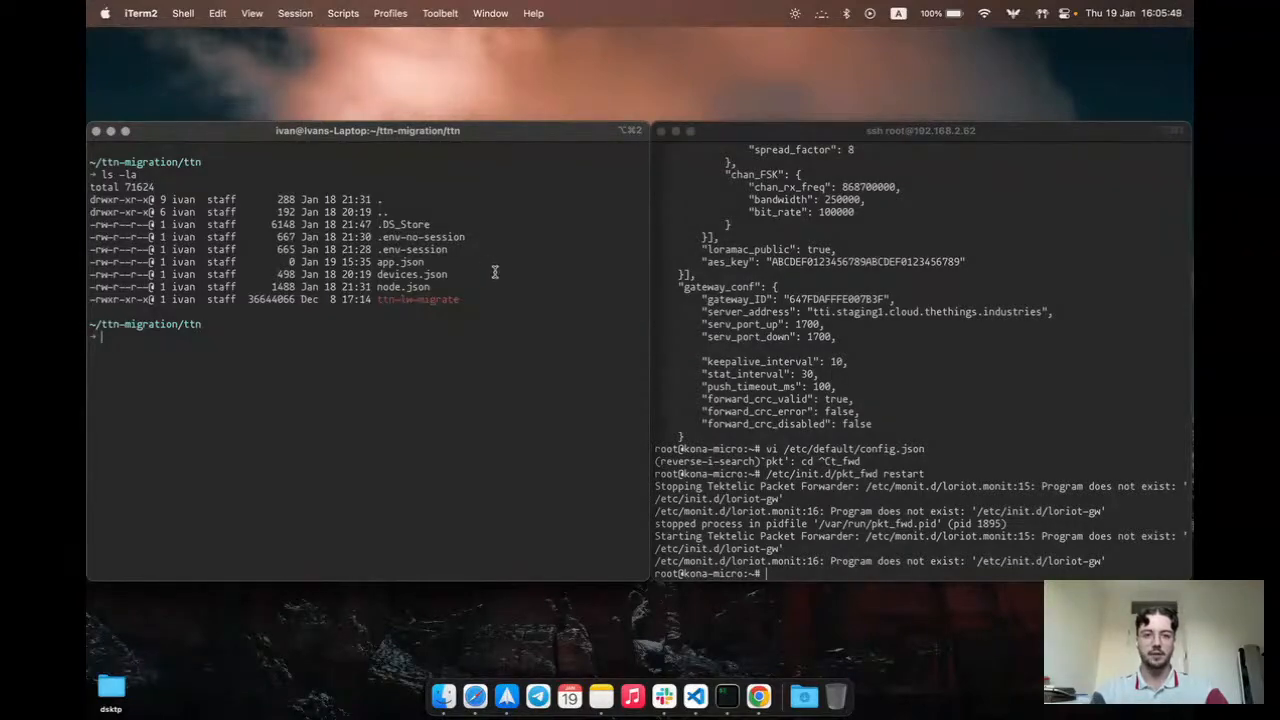
Switch to Safari, check the Community Edition applications, and create an application with ID migrate-no-session in the TTI Staging Cloud console.
{"action": "key", "text": "ctrl+Left"}
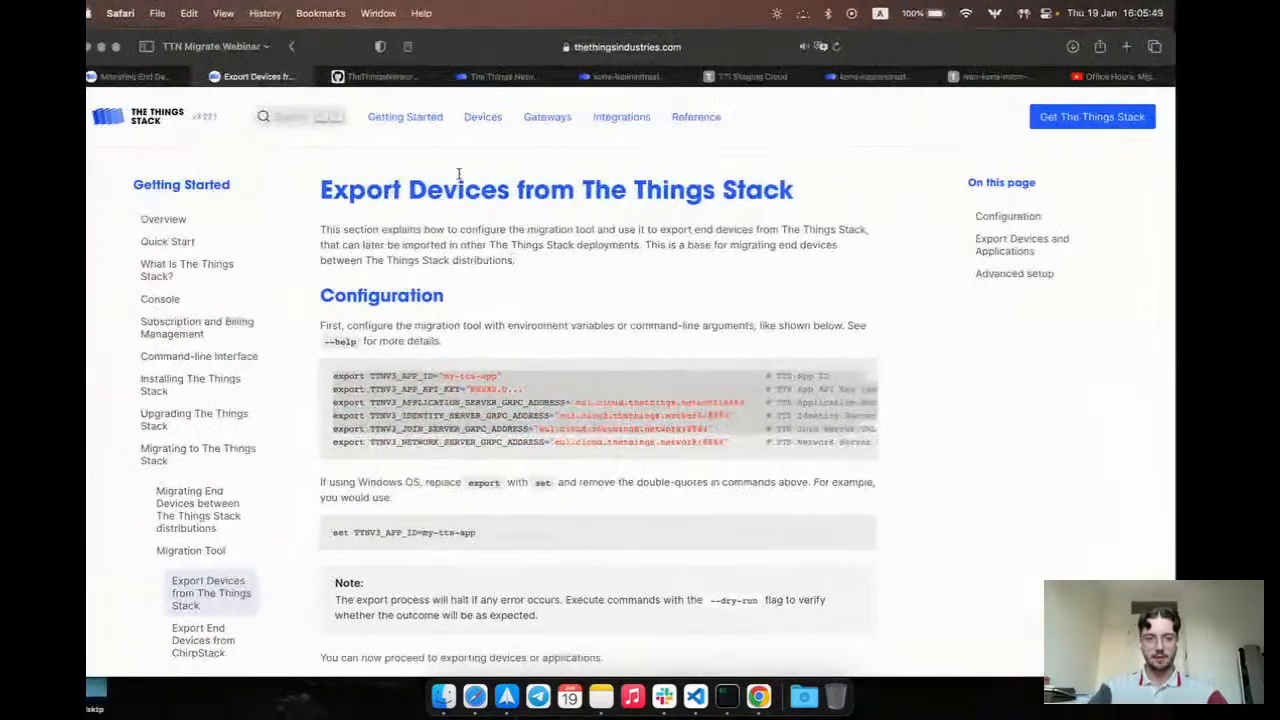
{"action": "left_click", "coordinate": [508, 81]}
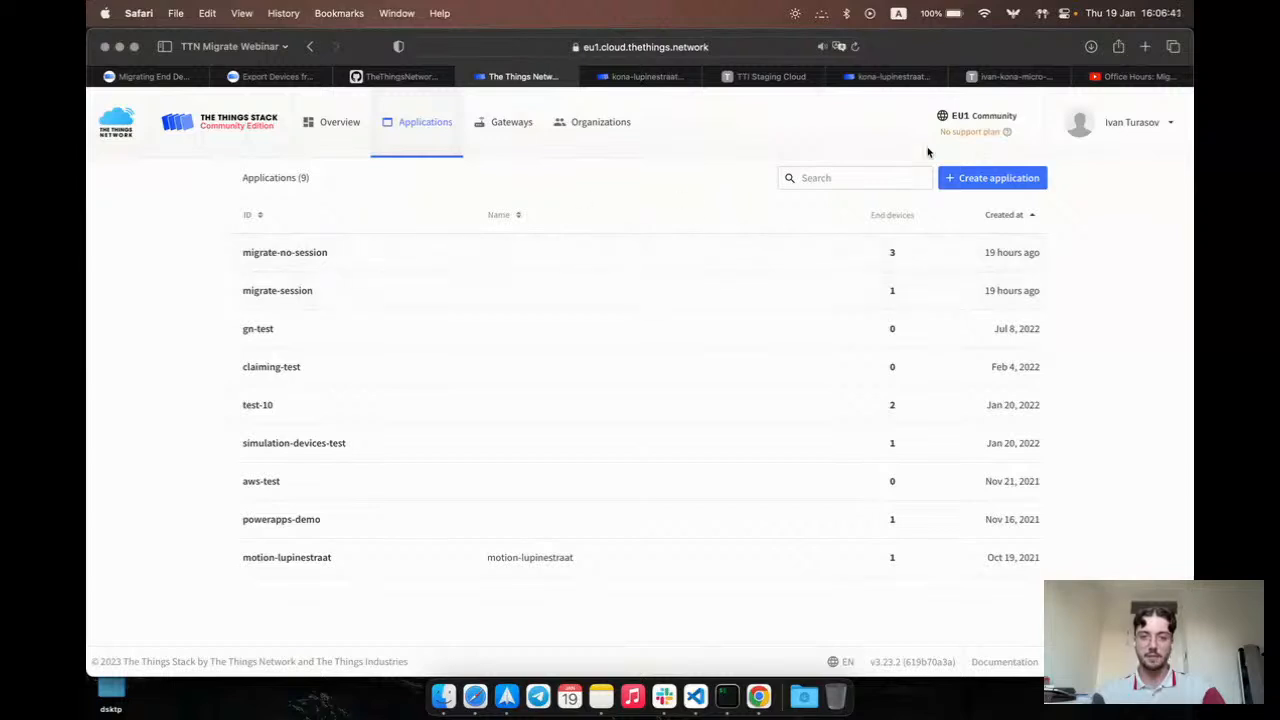
{"action": "left_click", "coordinate": [770, 76]}
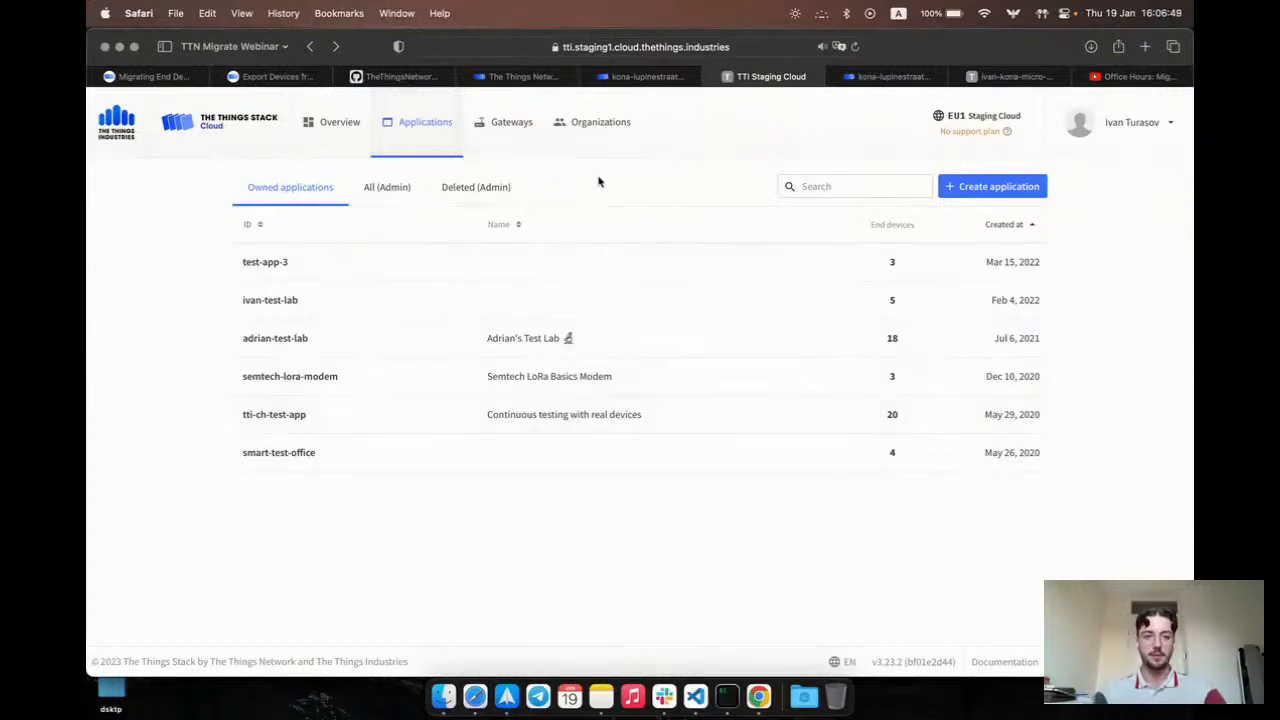
{"action": "left_click", "coordinate": [1010, 188]}
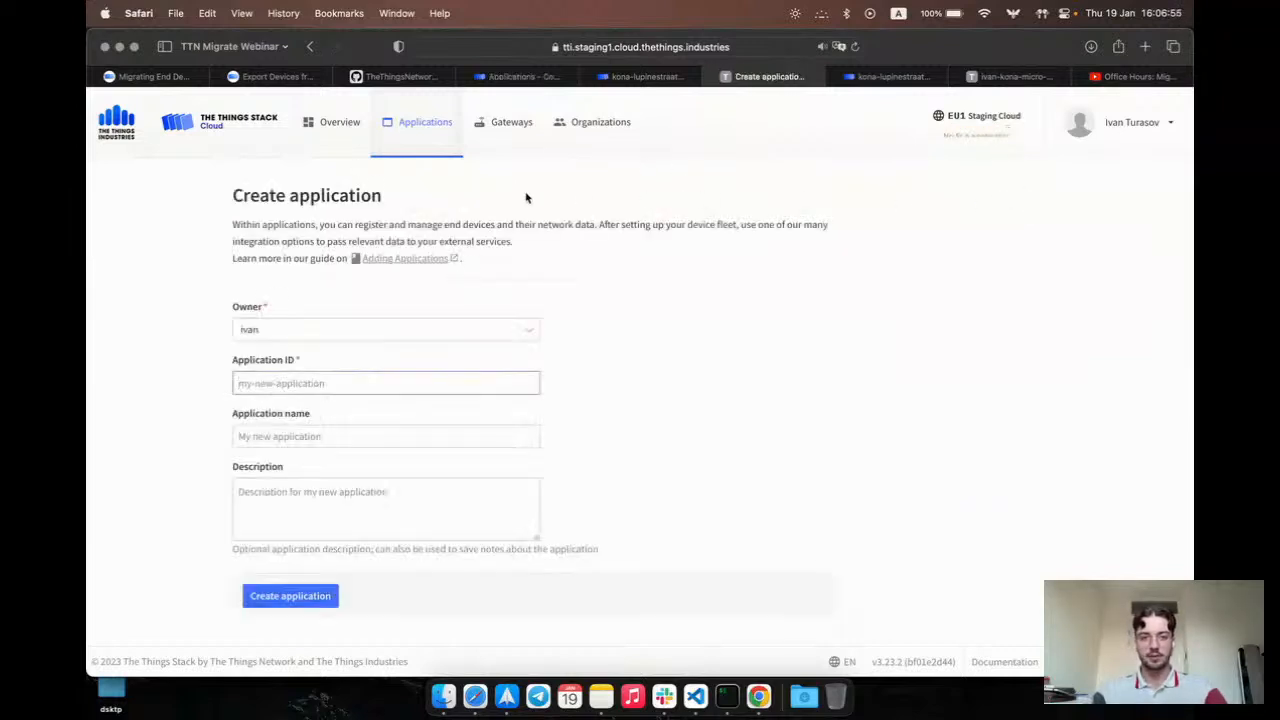
{"action": "left_click", "coordinate": [530, 77]}
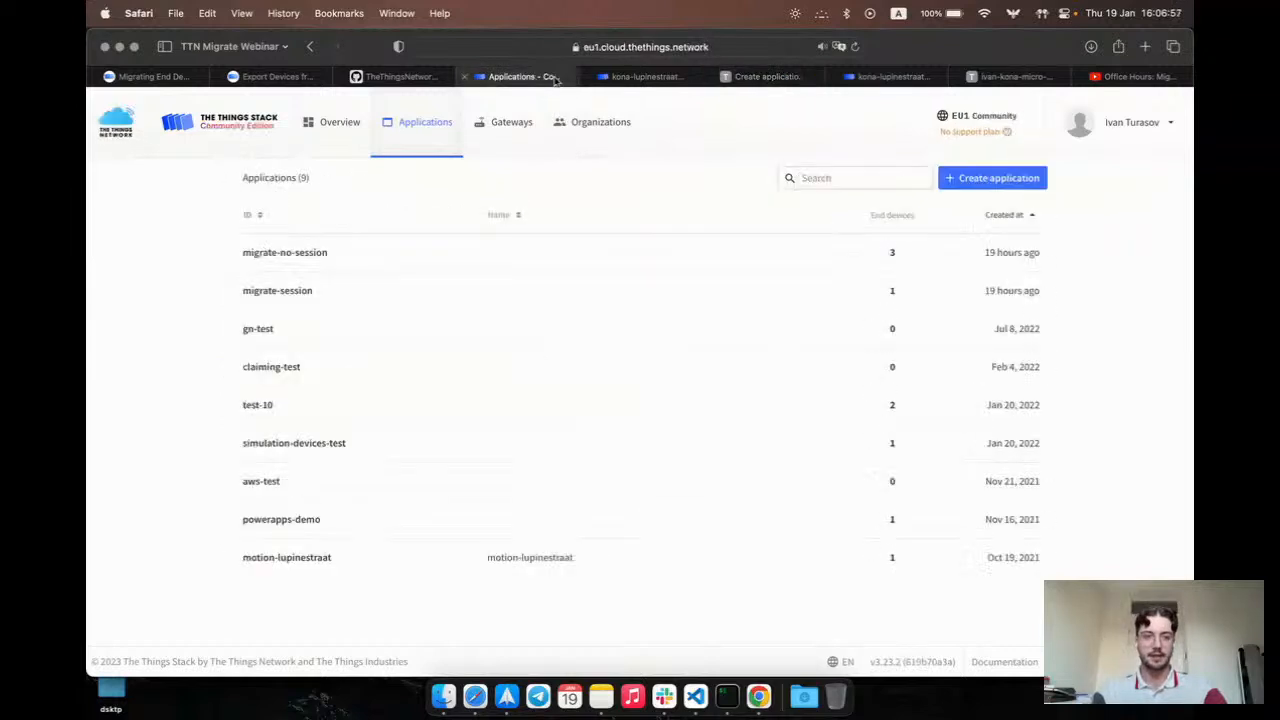
{"action": "left_click", "coordinate": [768, 77]}
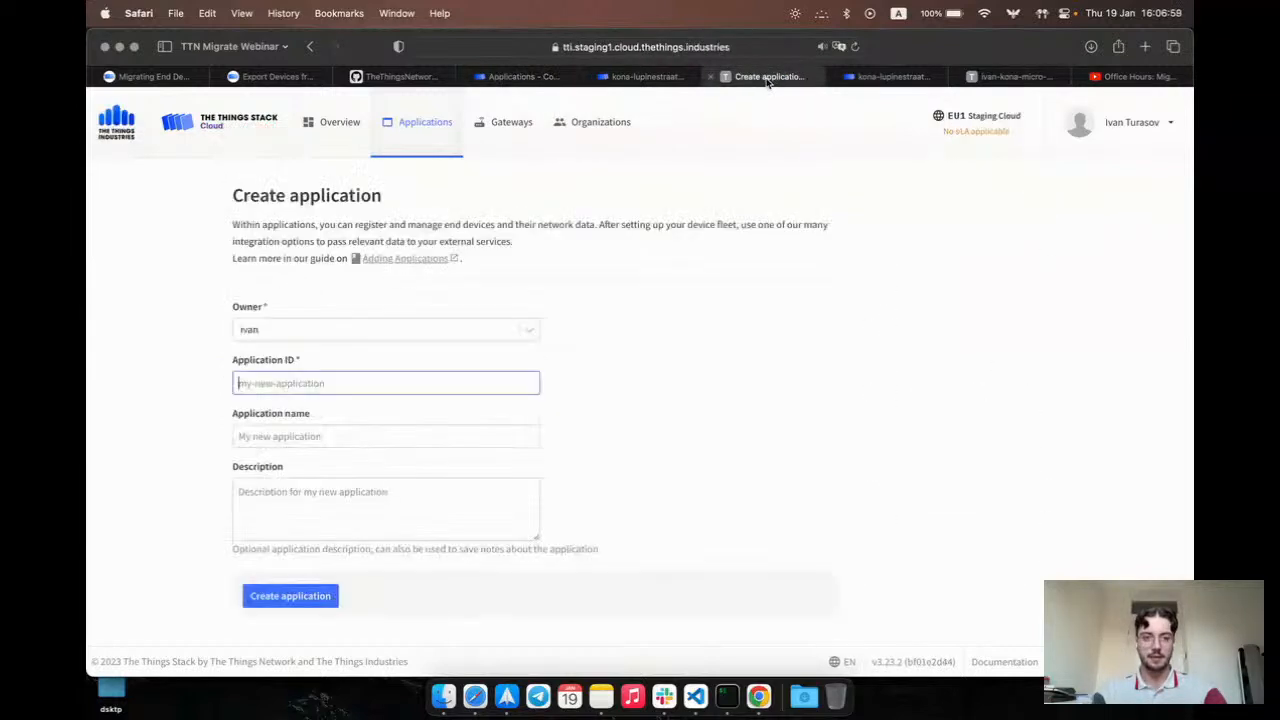
{"action": "type", "text": "migrate"}
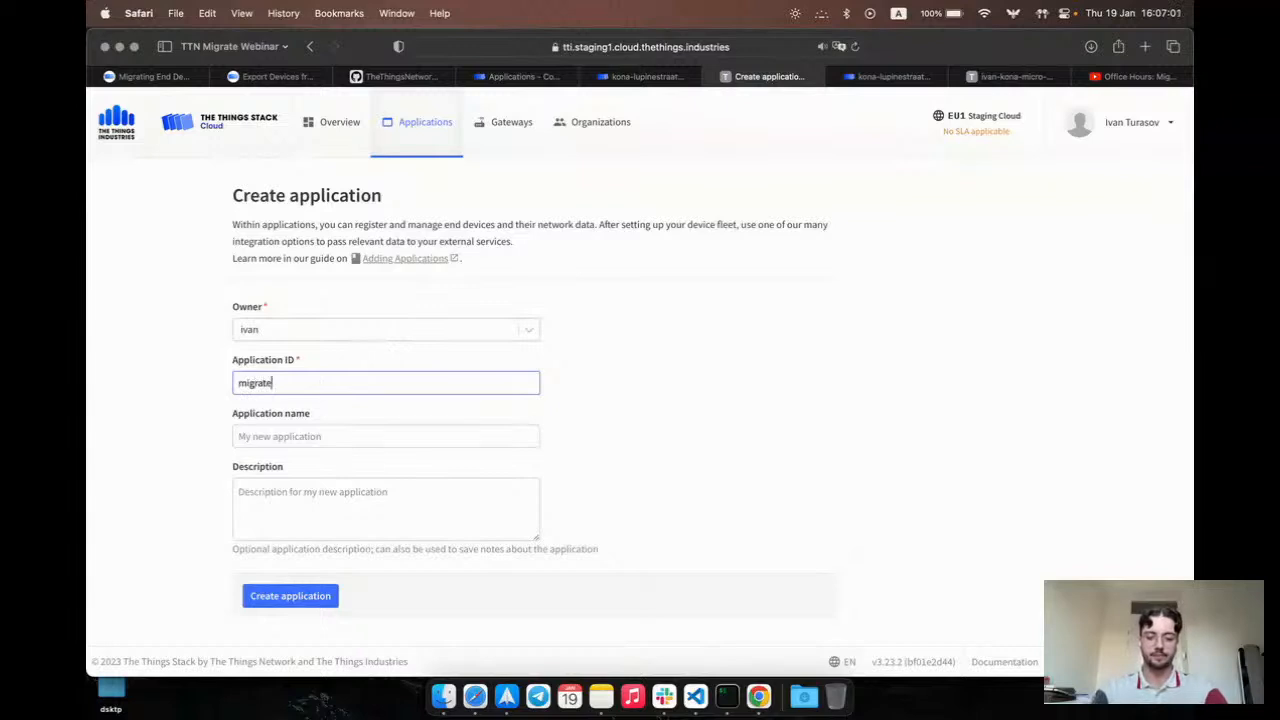
{"action": "type", "text": "-no-session"}
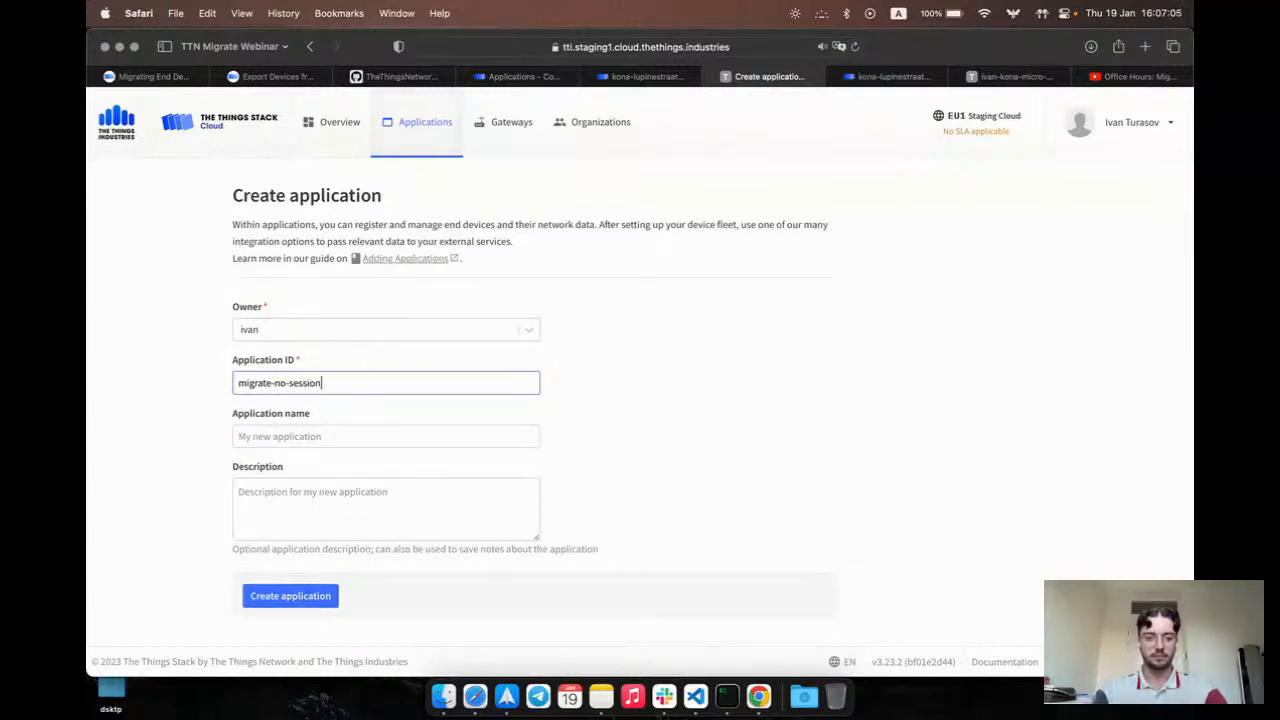
{"action": "left_click", "coordinate": [289, 597]}
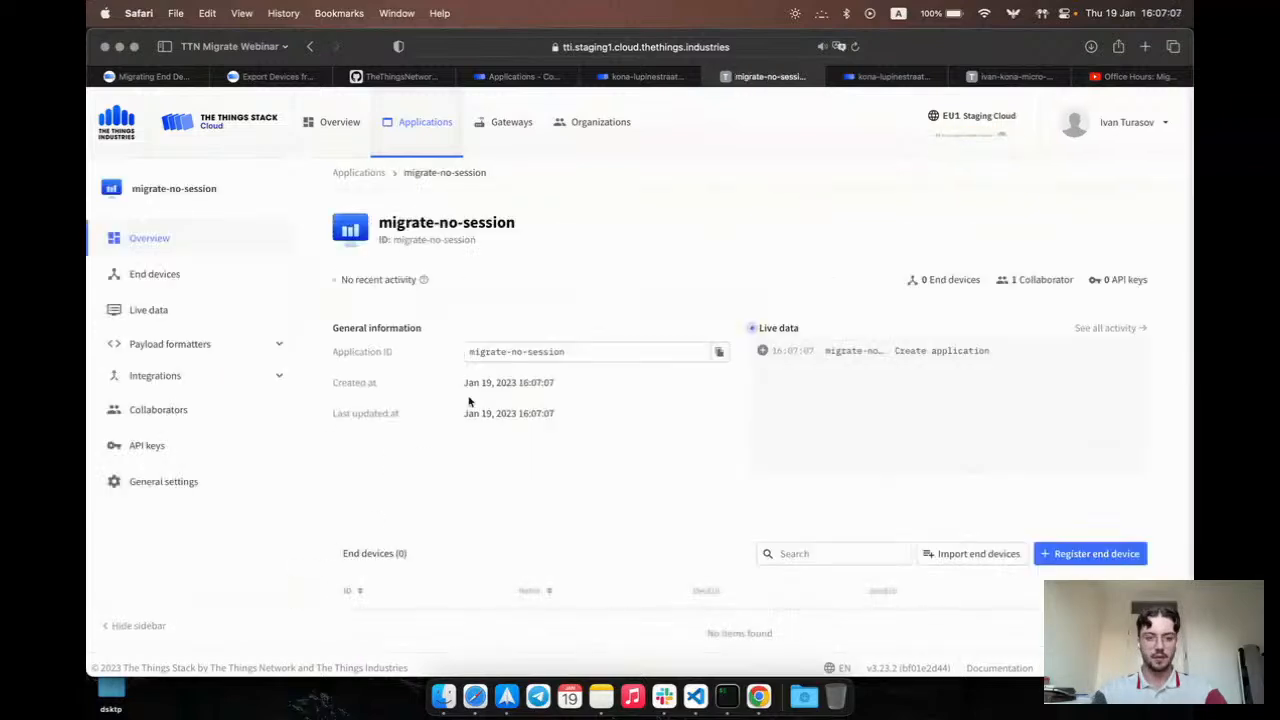
Create another Staging Cloud application with ID migrate-session and return to the applications list.
{"action": "left_click", "coordinate": [364, 173]}
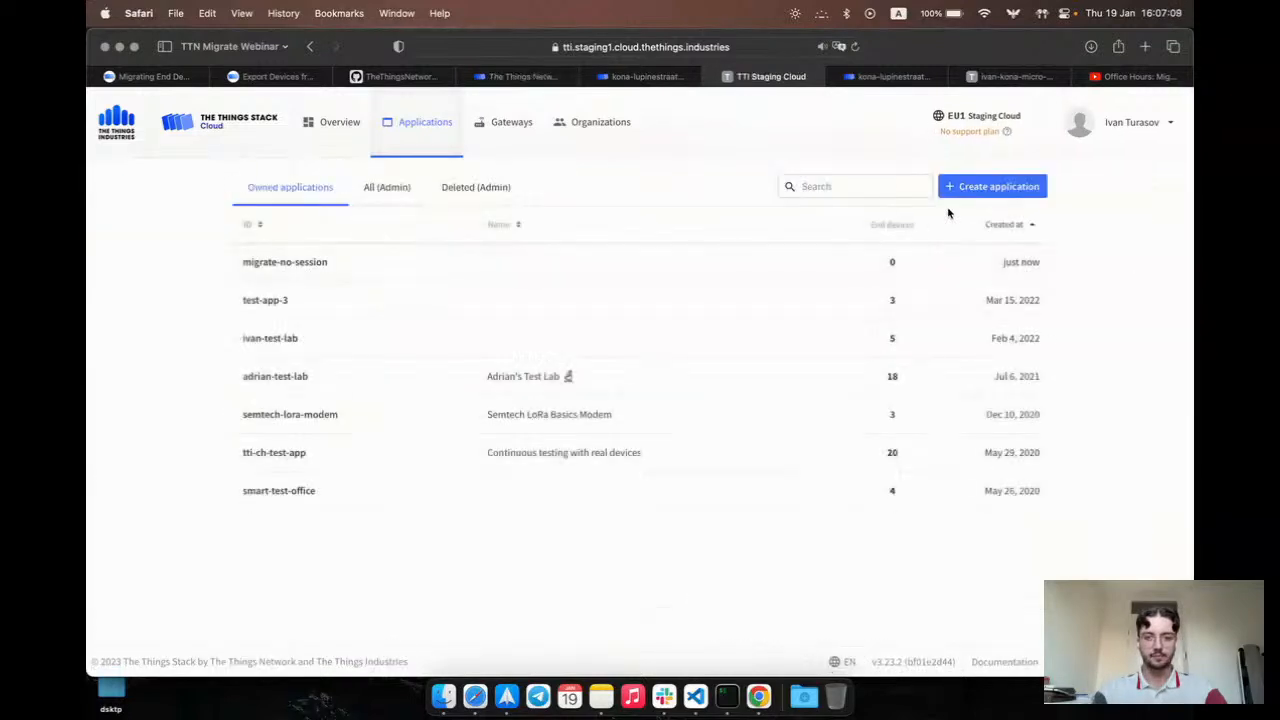
{"action": "left_click", "coordinate": [992, 187]}
{"action": "type", "text": "mi"}
{"action": "type", "text": "grate"}
{"action": "type", "text": "-sesion"}
{"action": "key", "text": "BackSpace"}
{"action": "key", "text": "BackSpace"}
{"action": "key", "text": "BackSpace"}
{"action": "type", "text": "sio"}
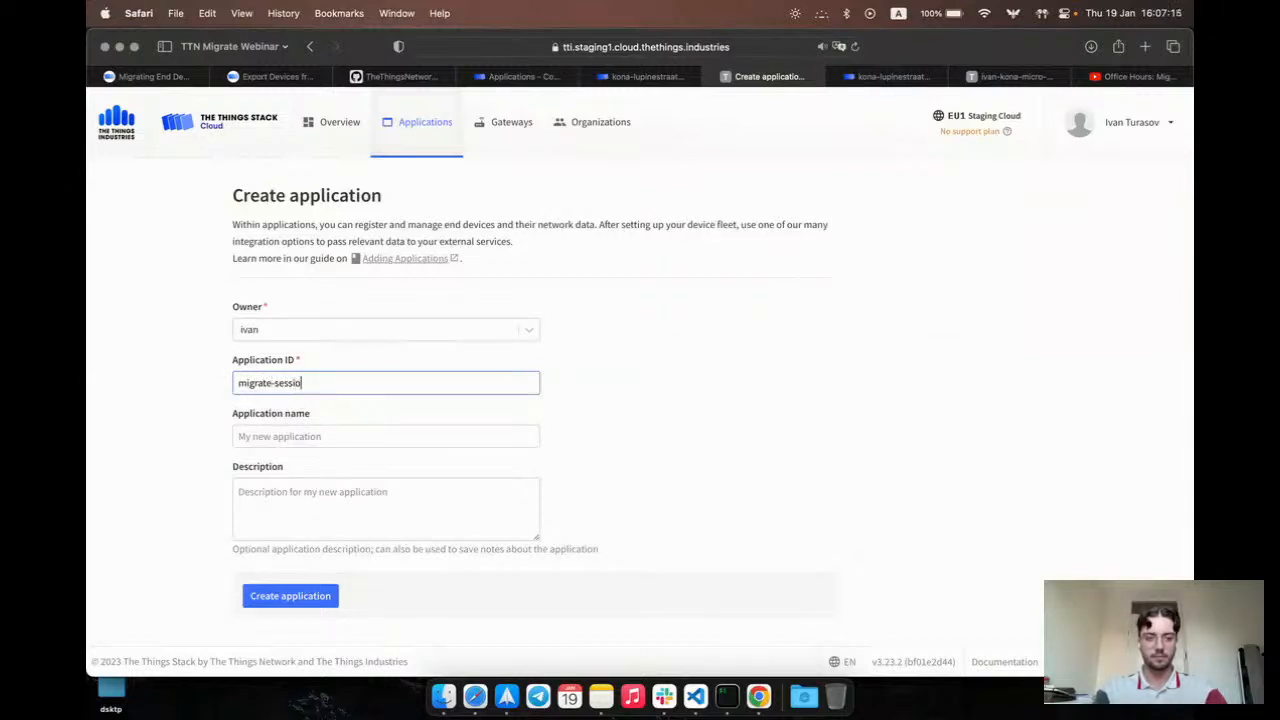
{"action": "key", "text": "Return"}
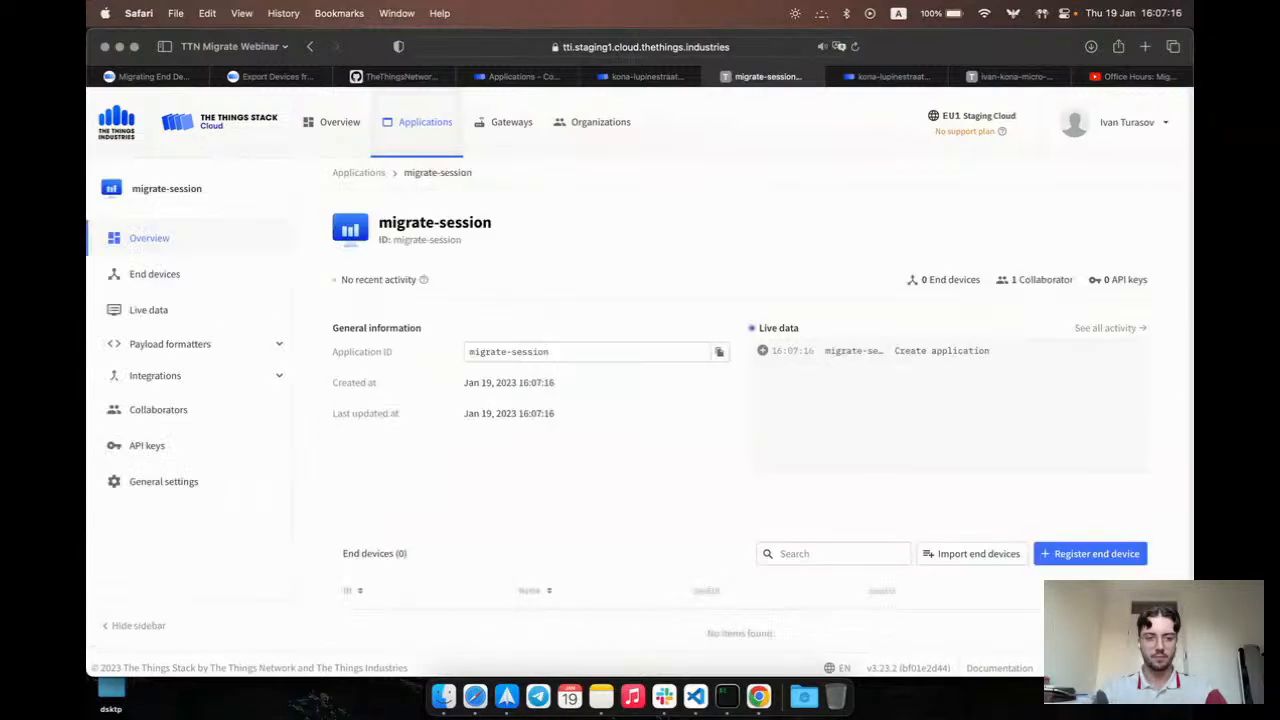
{"action": "left_click", "coordinate": [366, 174]}
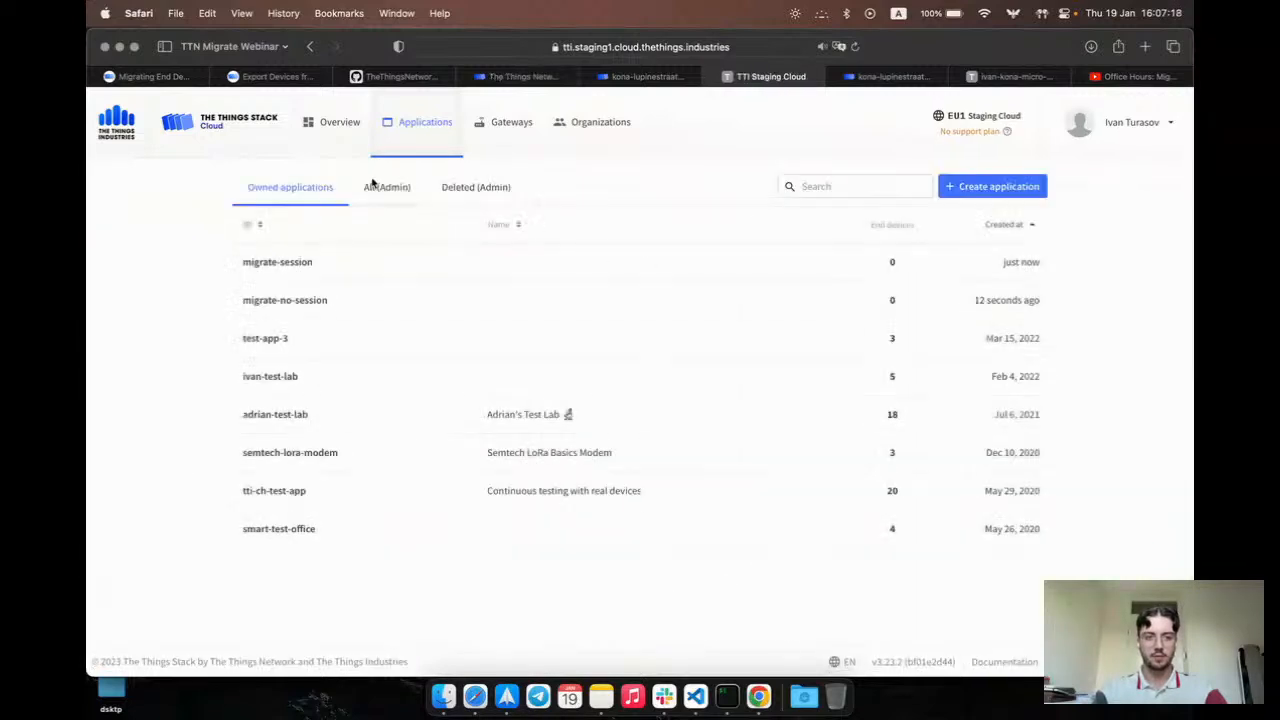
Compare the Community Edition and Staging Cloud application lists, and open the API keys of the Community Edition's migrate-no-session application.
{"action": "left_click", "coordinate": [547, 78]}
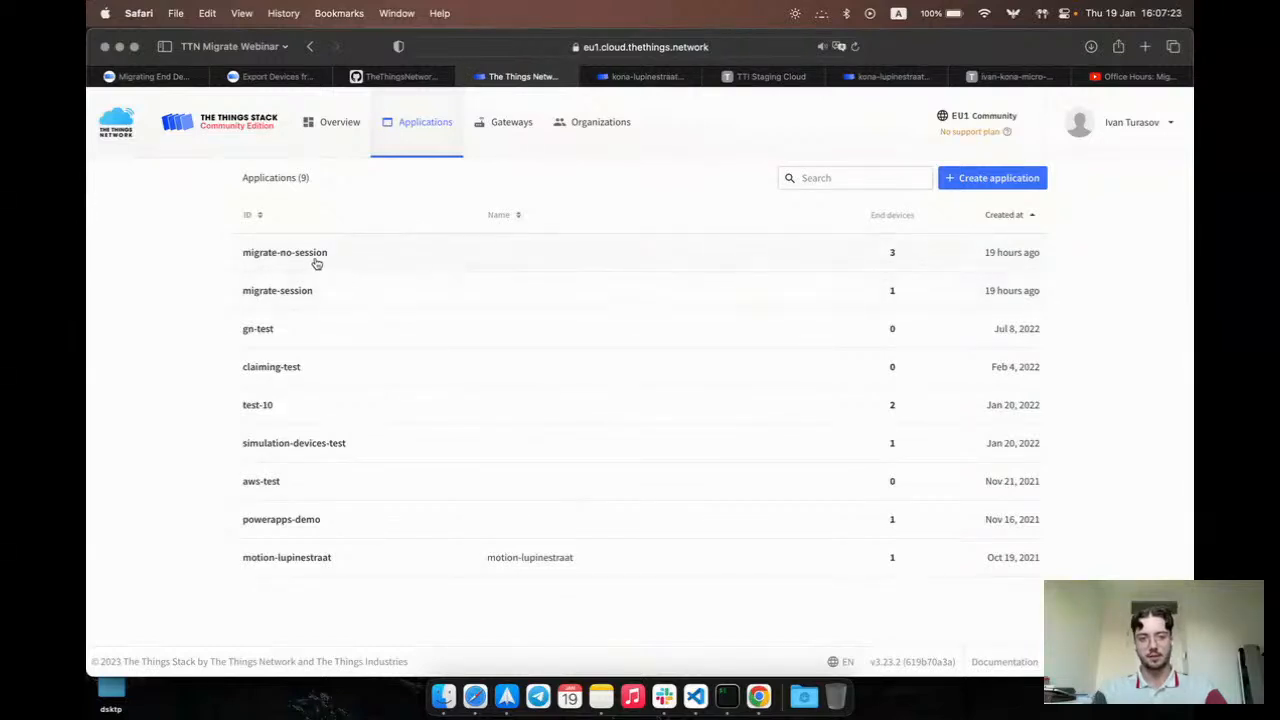
{"action": "left_click", "coordinate": [766, 76]}
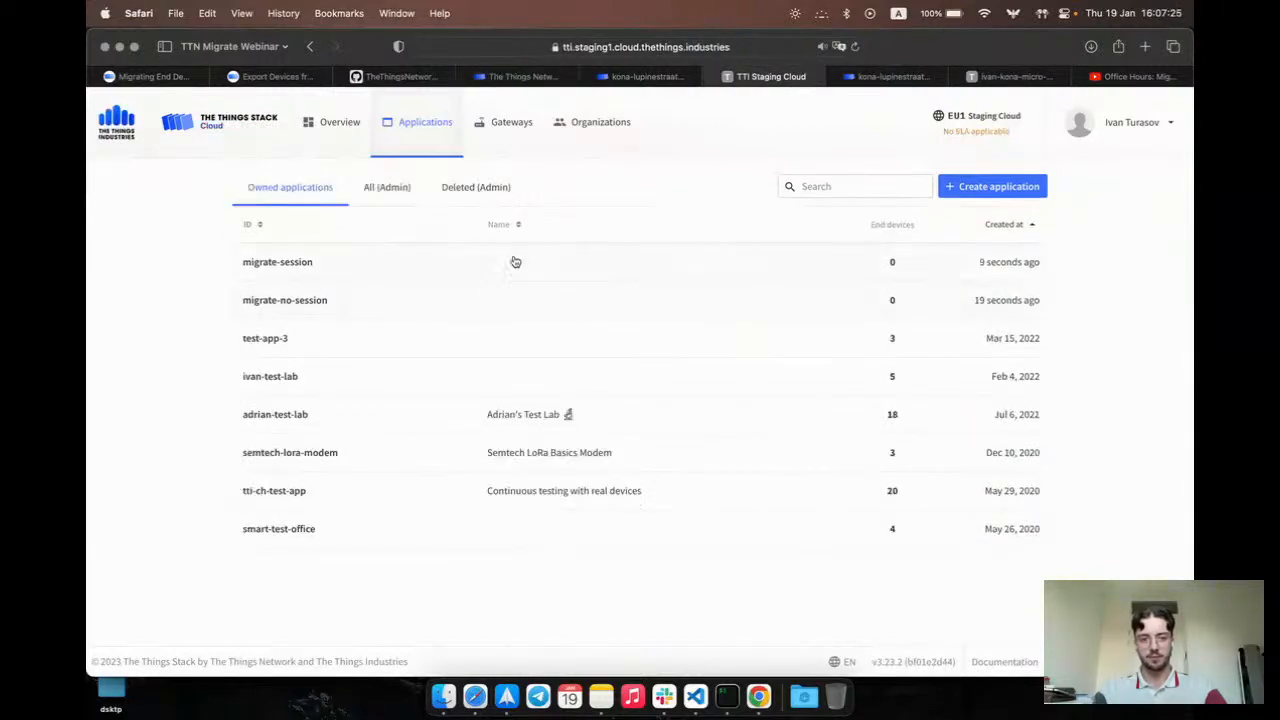
{"action": "left_click", "coordinate": [550, 79]}
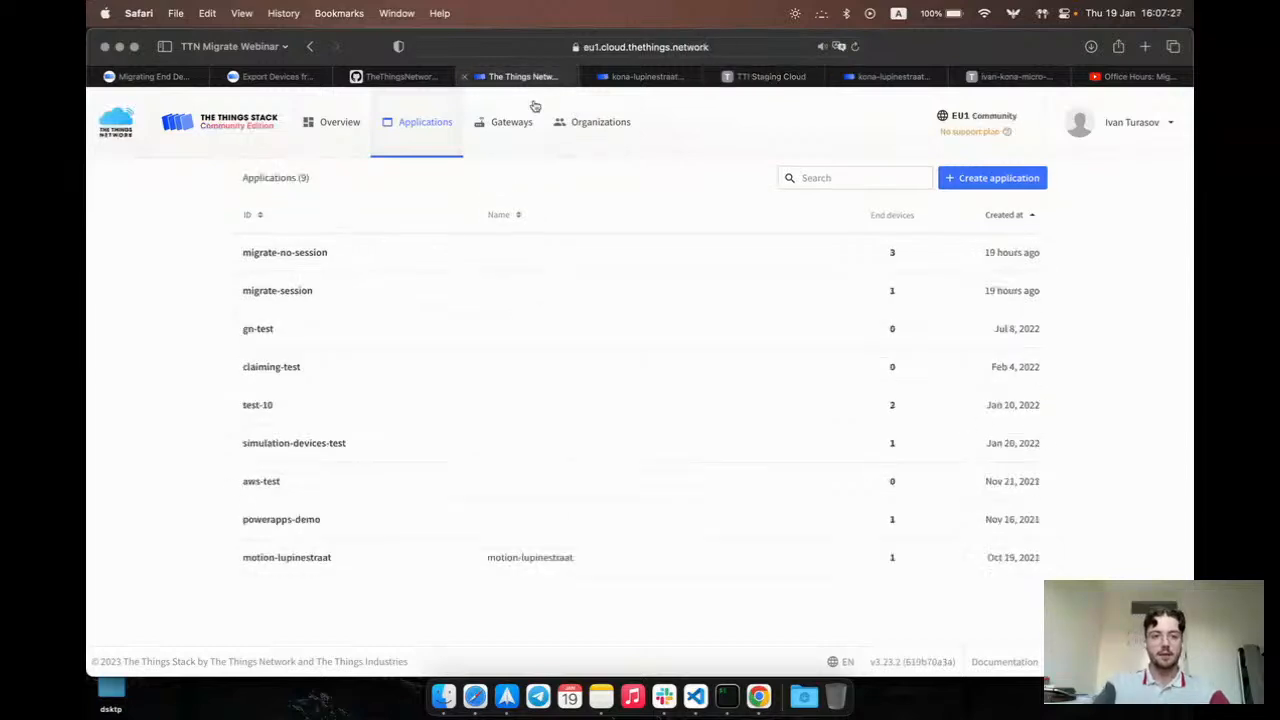
{"action": "left_click", "coordinate": [448, 253]}
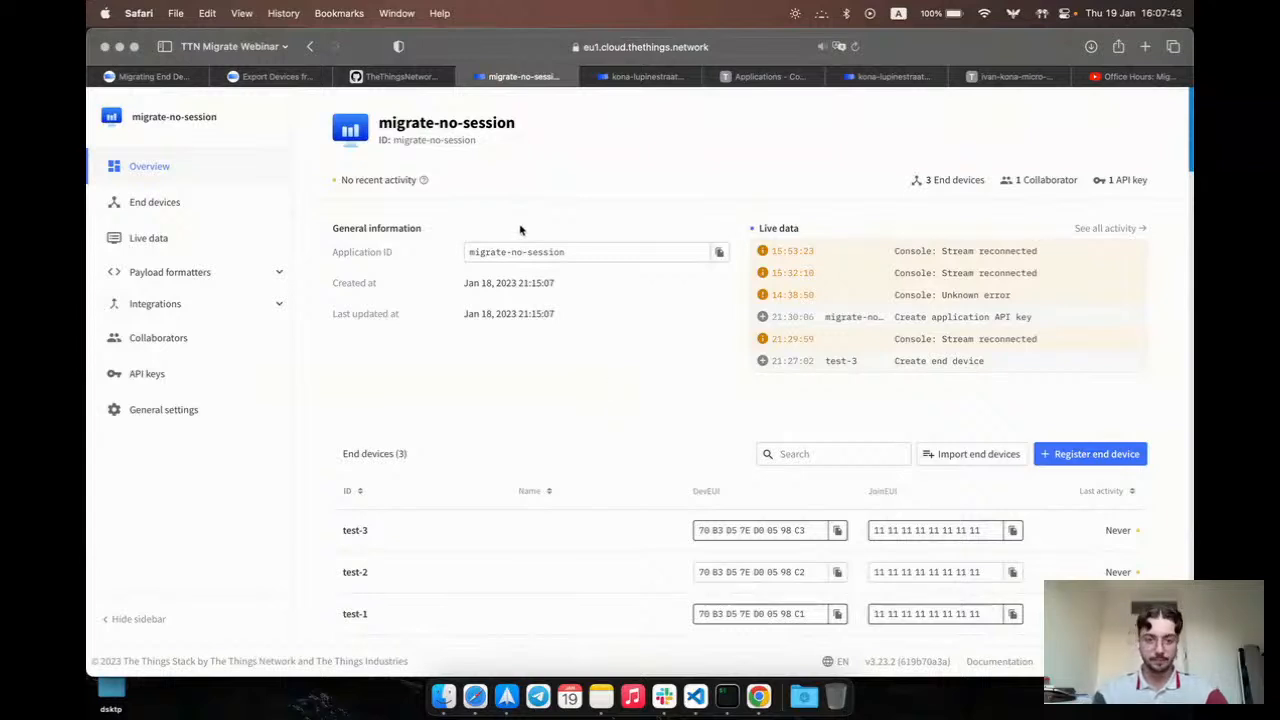
{"action": "left_click", "coordinate": [204, 413]}
{"action": "left_click", "coordinate": [245, 451]}
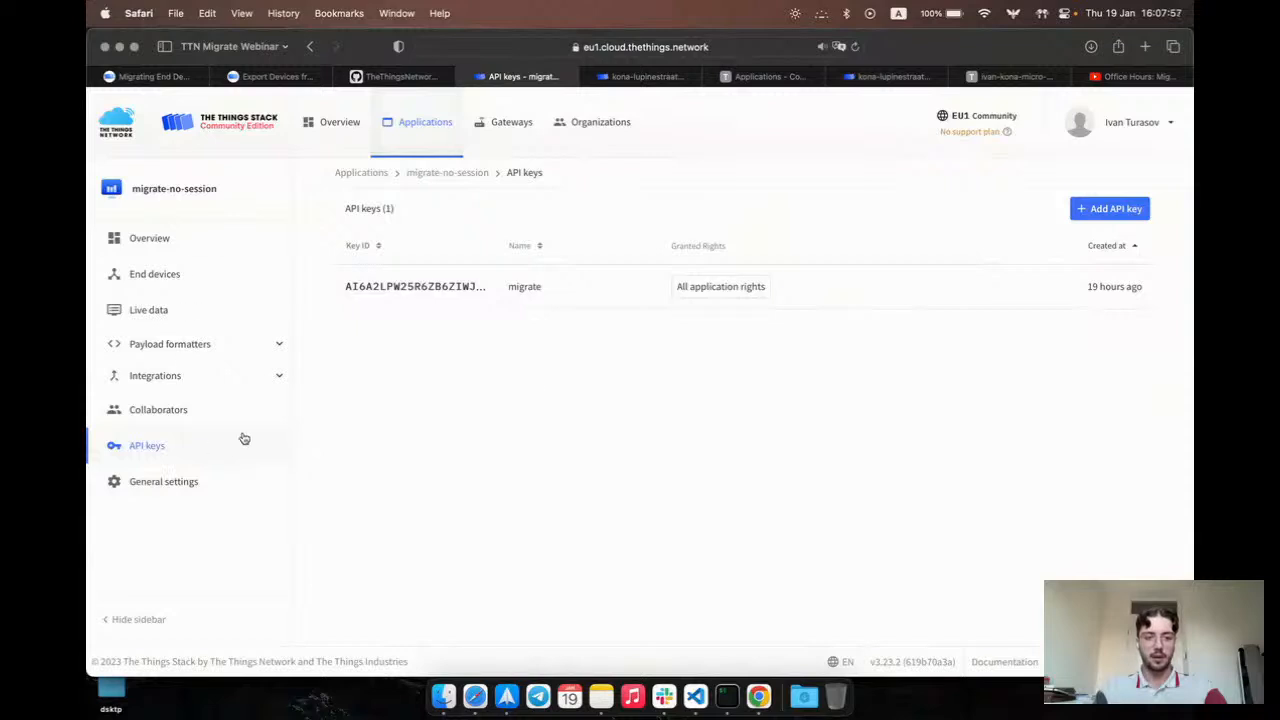
Examine the expiry date and rights options in the Add API key form, and return to the API keys list.
{"action": "left_click", "coordinate": [1105, 208]}
{"action": "scroll", "coordinate": [510, 430], "scroll_direction": "down", "scroll_amount": 2}
{"action": "scroll", "coordinate": [515, 426], "scroll_direction": "down", "scroll_amount": 2}
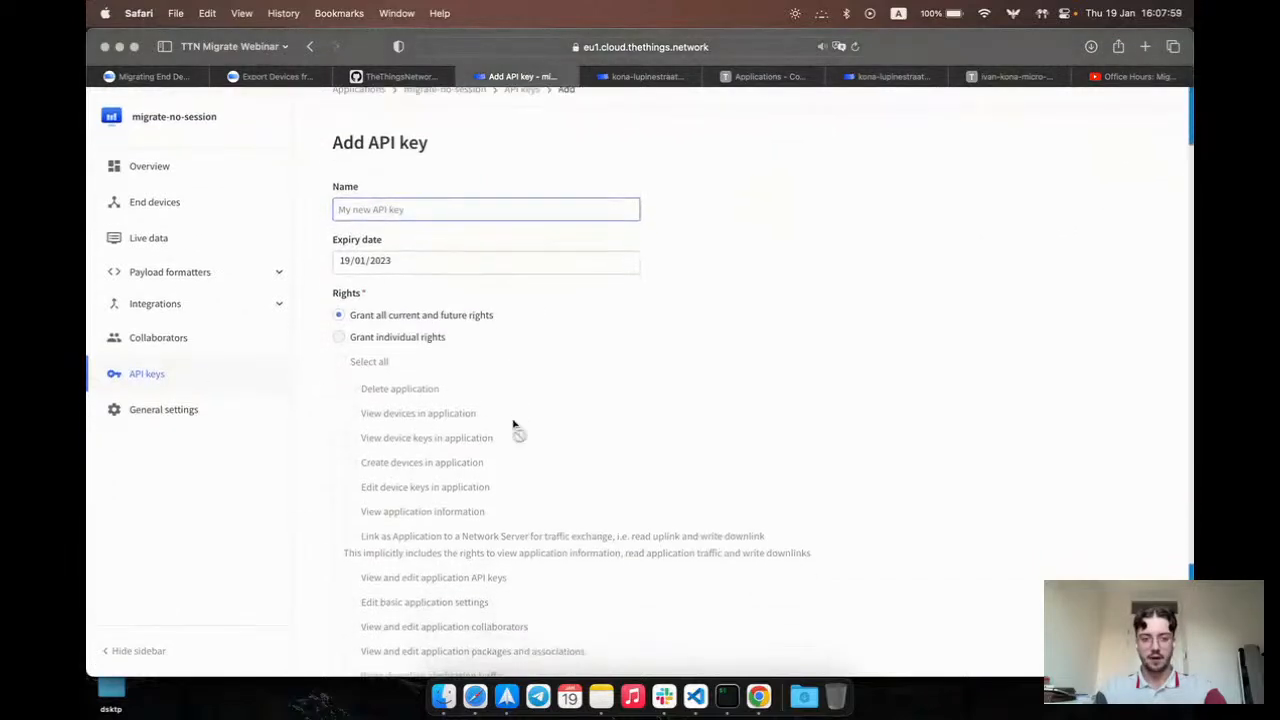
{"action": "scroll", "coordinate": [513, 425], "scroll_direction": "down", "scroll_amount": 1}
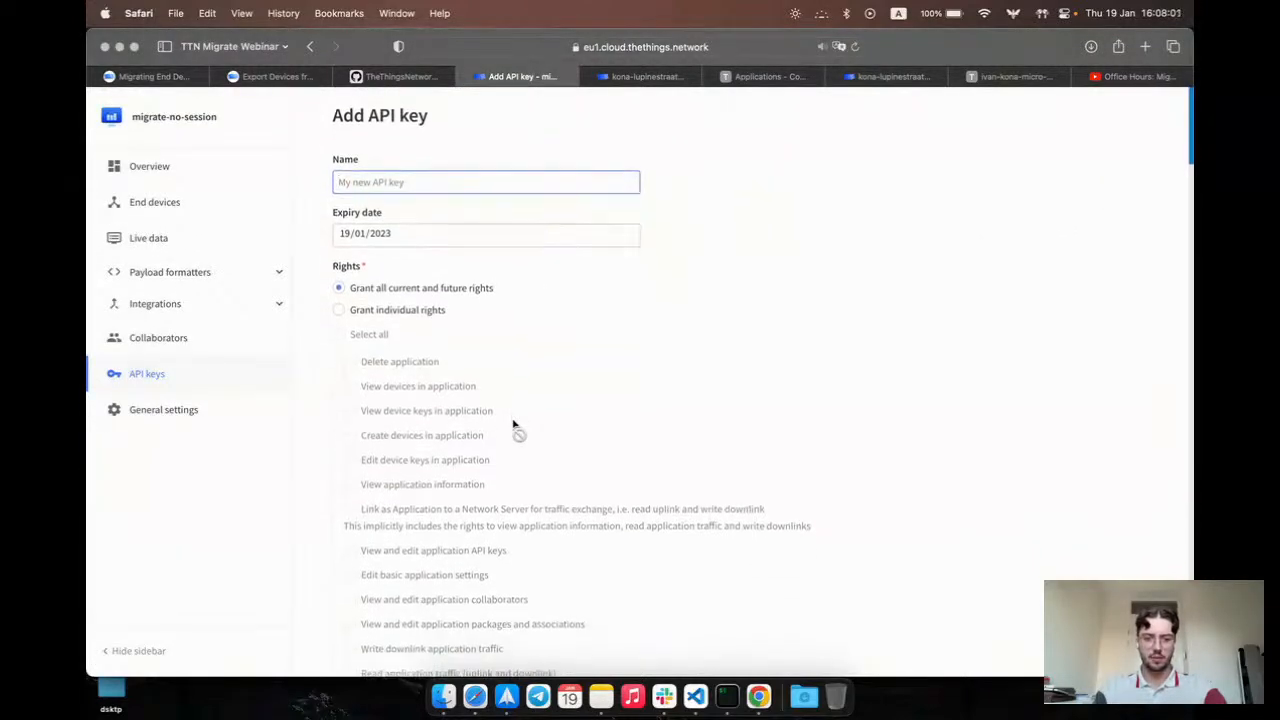
{"action": "scroll", "coordinate": [513, 425], "scroll_direction": "down", "scroll_amount": 2}
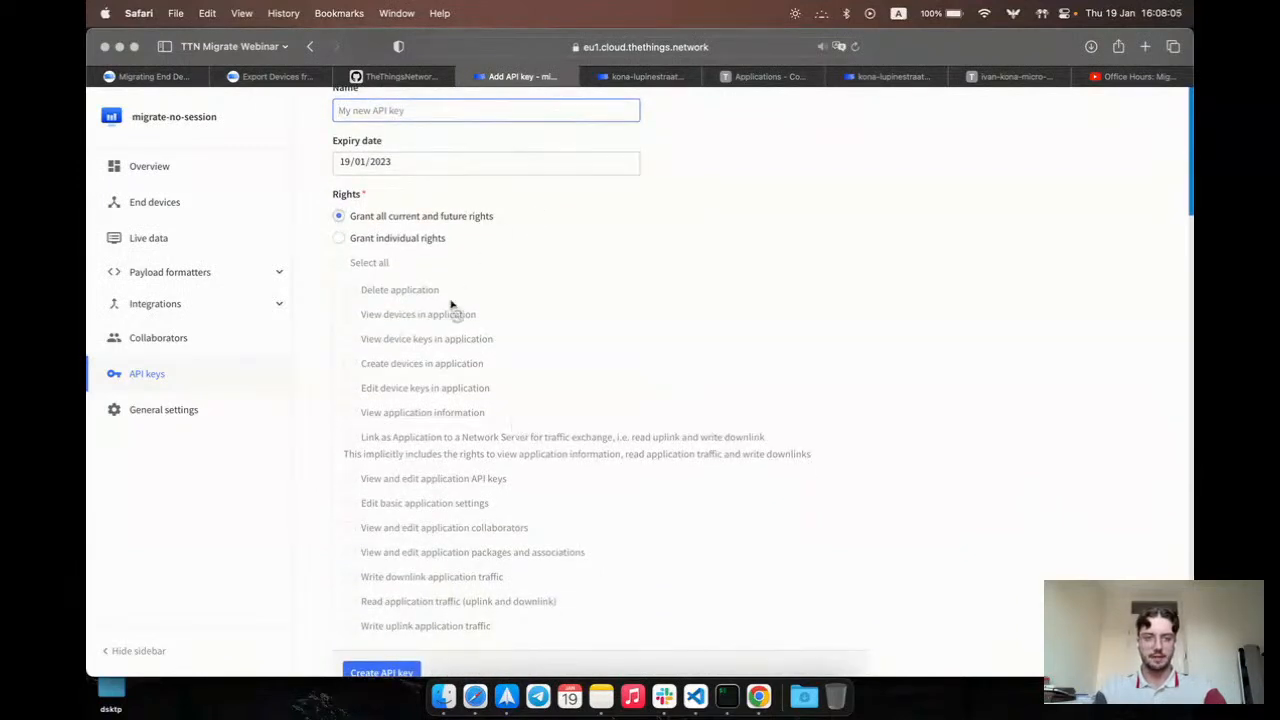
{"action": "scroll", "coordinate": [455, 295], "scroll_direction": "up", "scroll_amount": 6}
{"action": "left_click", "coordinate": [521, 173]}
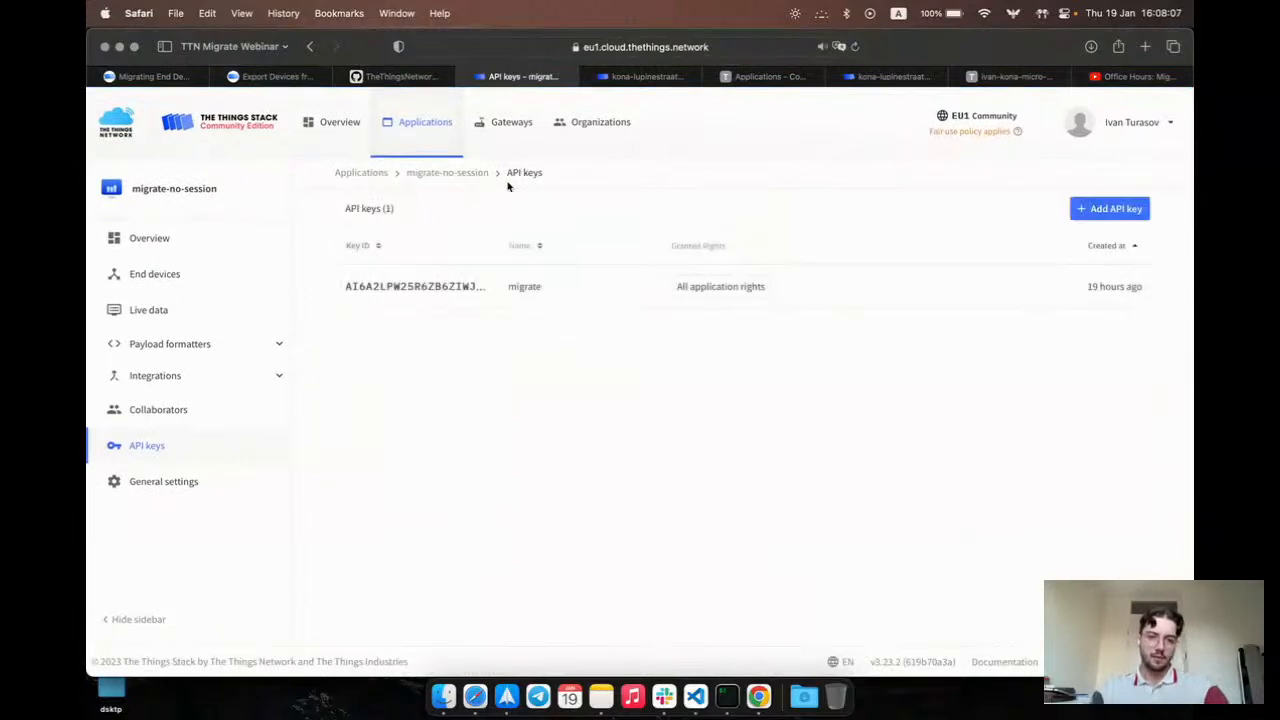
Switch to iTerm2 and print the contents of the .env-no-session file with cat.
{"action": "left_click", "coordinate": [724, 695]}
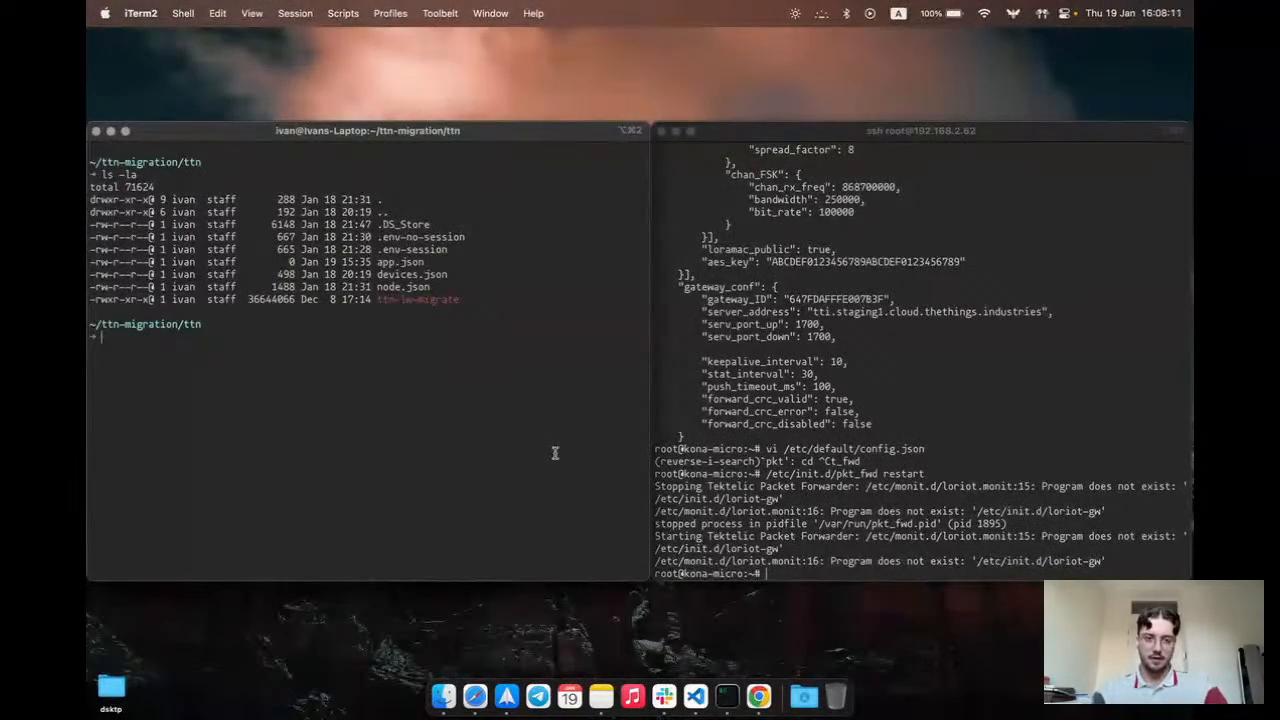
{"action": "type", "text": "cat ."}
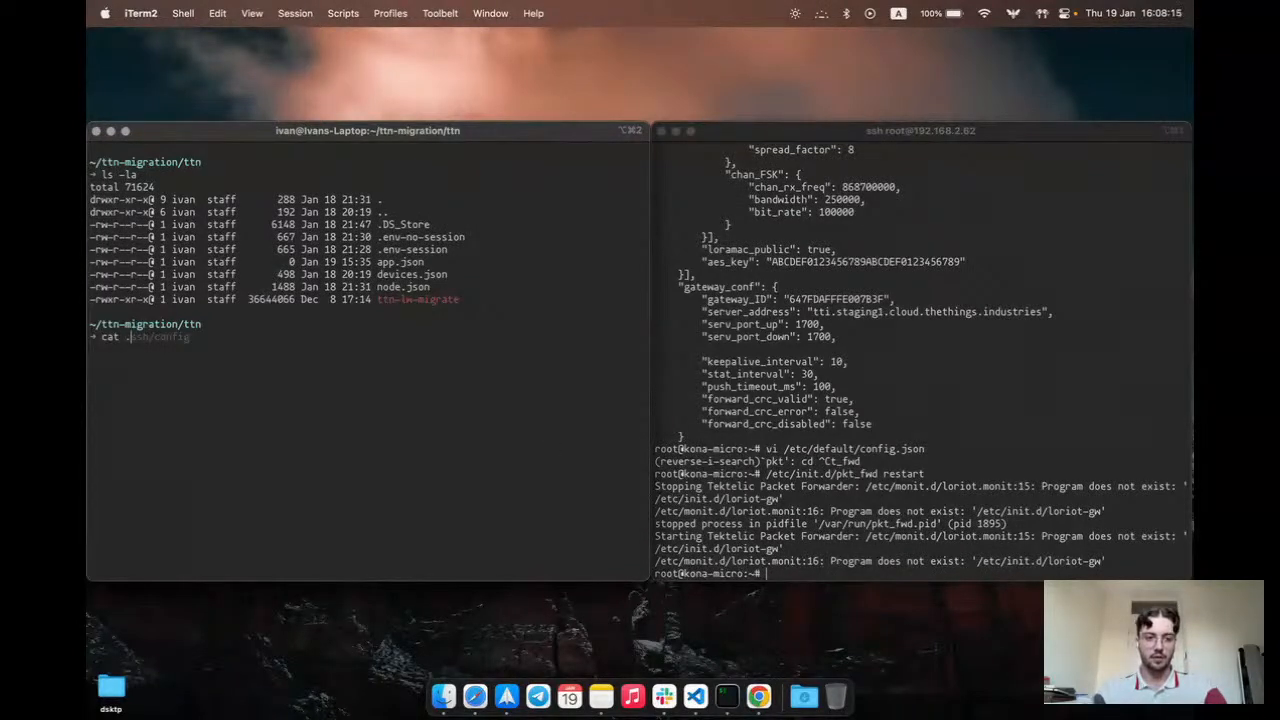
{"action": "type", "text": "env-"}
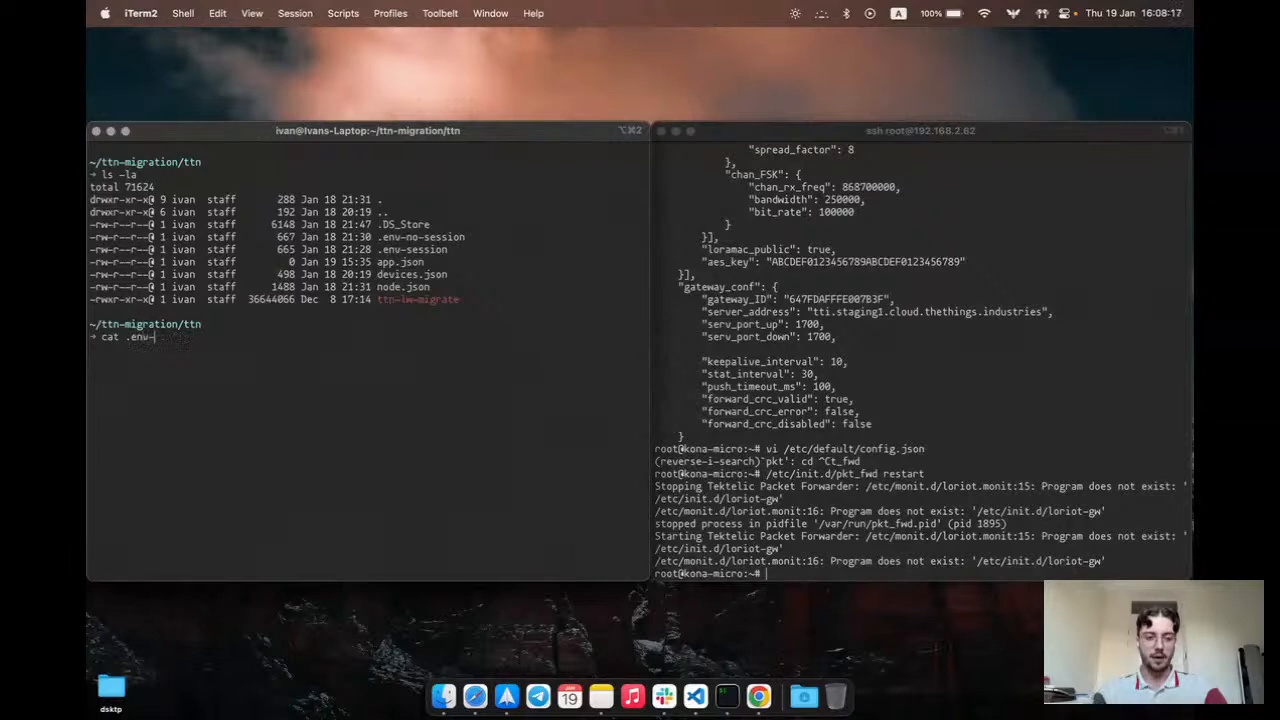
{"action": "type", "text": "no"}
{"action": "key", "text": "Tab"}
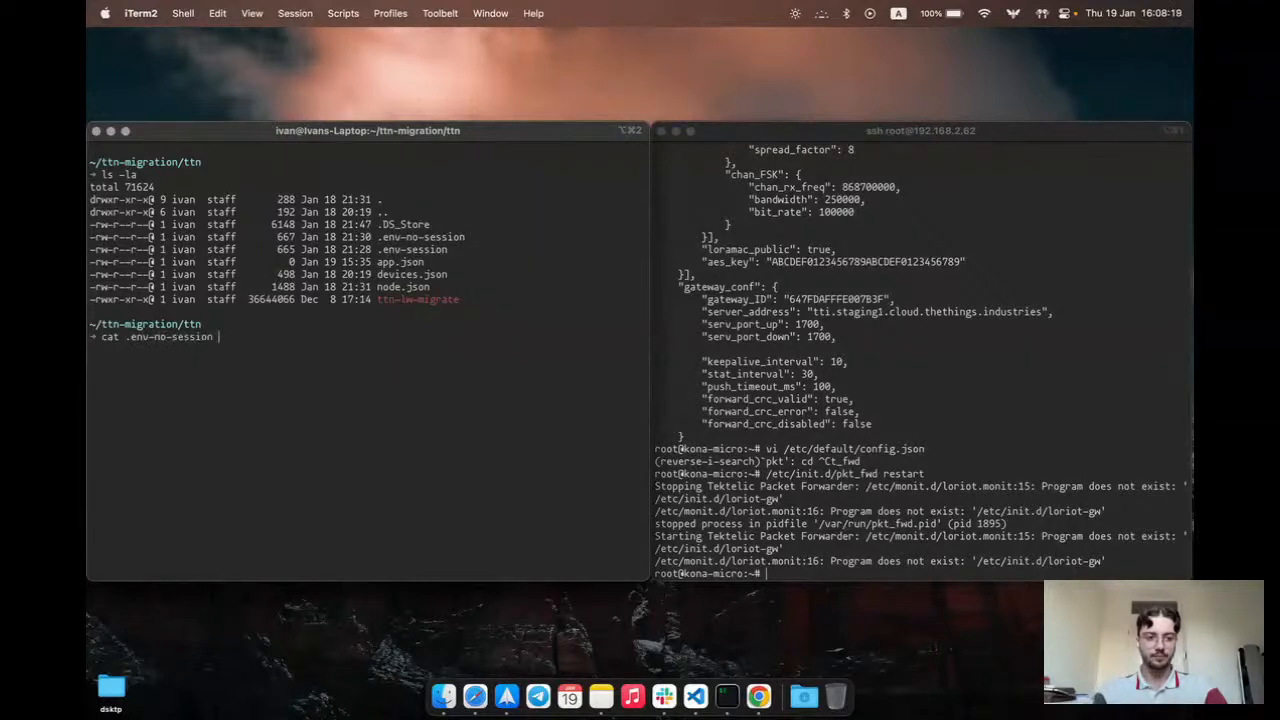
{"action": "key", "text": "Return"}
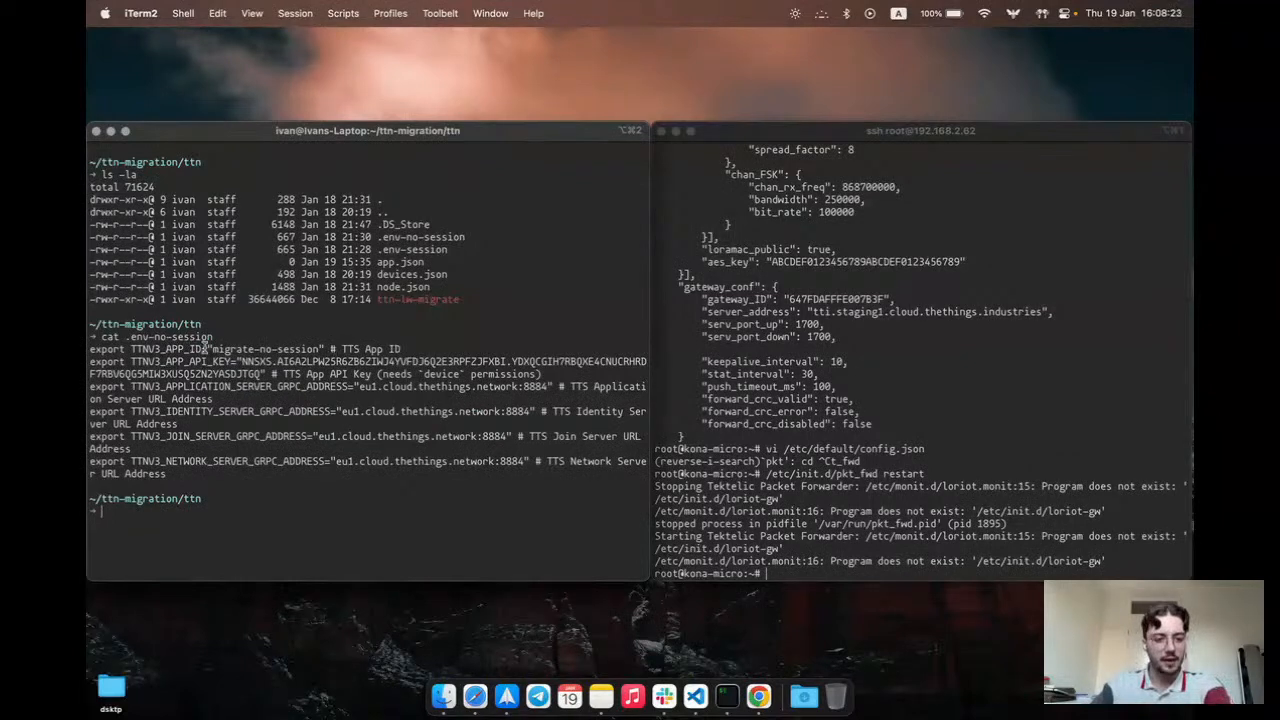
Check the app ID, API key and server address variables in .env-no-session against the application's API keys page in Safari.
{"action": "left_click_drag", "start_coordinate": [213, 350], "coordinate": [318, 353]}
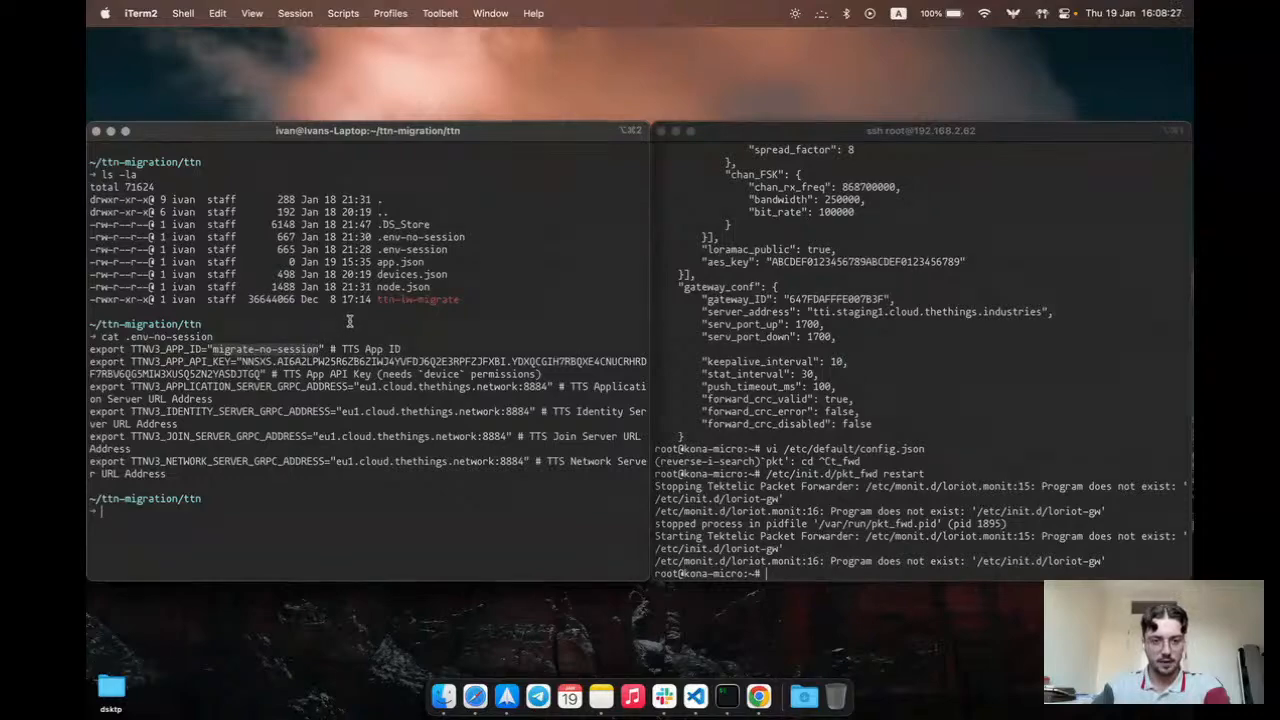
{"action": "key", "text": "ctrl+Left"}
{"action": "key", "text": "ctrl+Right"}
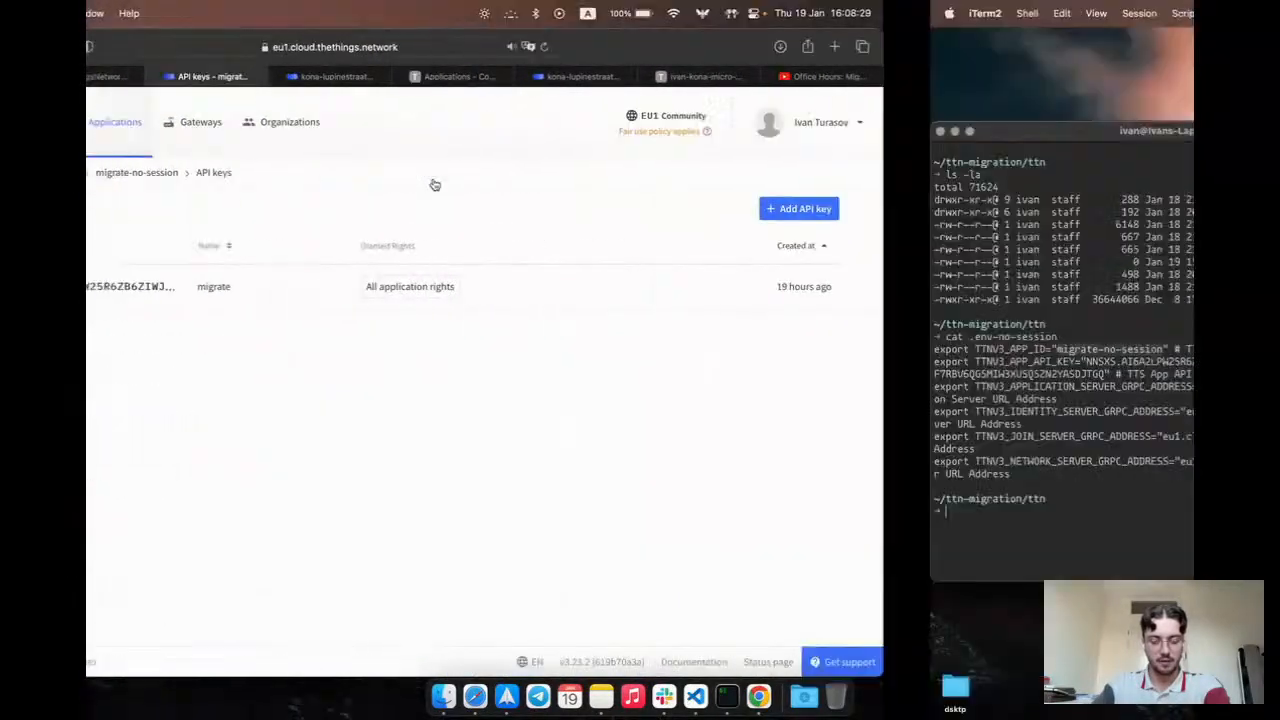
{"action": "left_click_drag", "start_coordinate": [245, 361], "coordinate": [261, 376]}
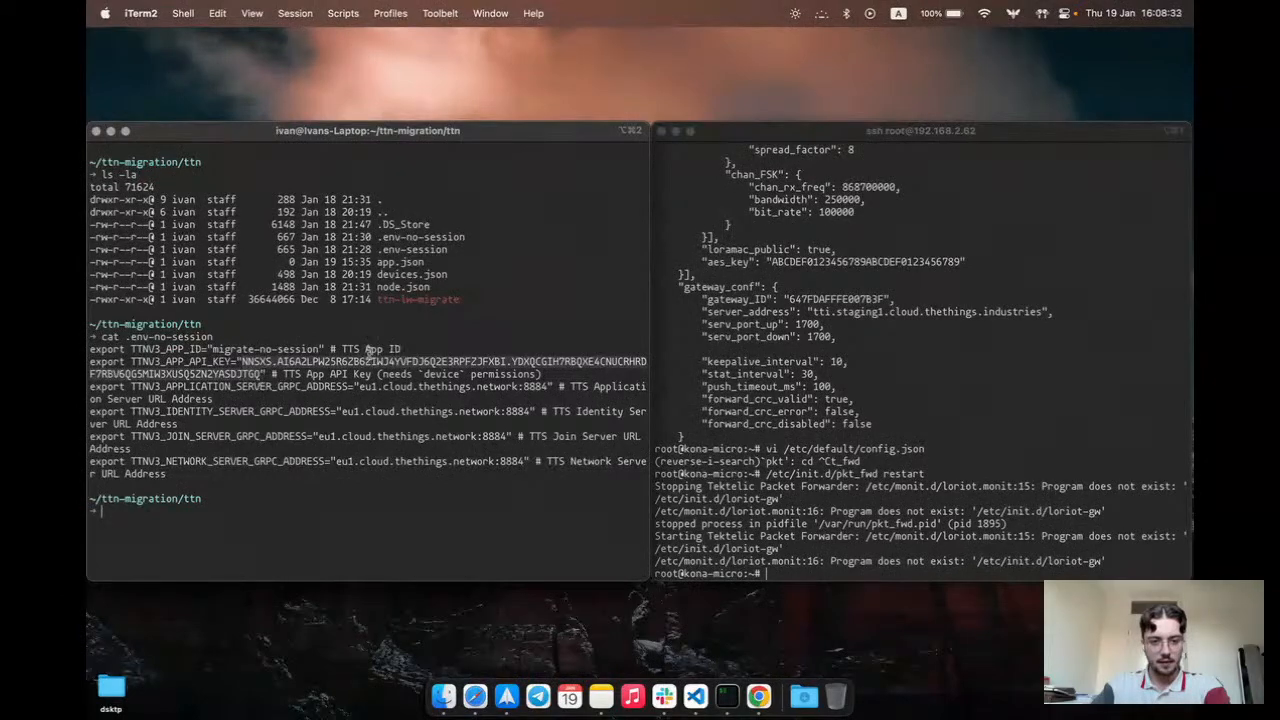
{"action": "key", "text": "ctrl+Left"}
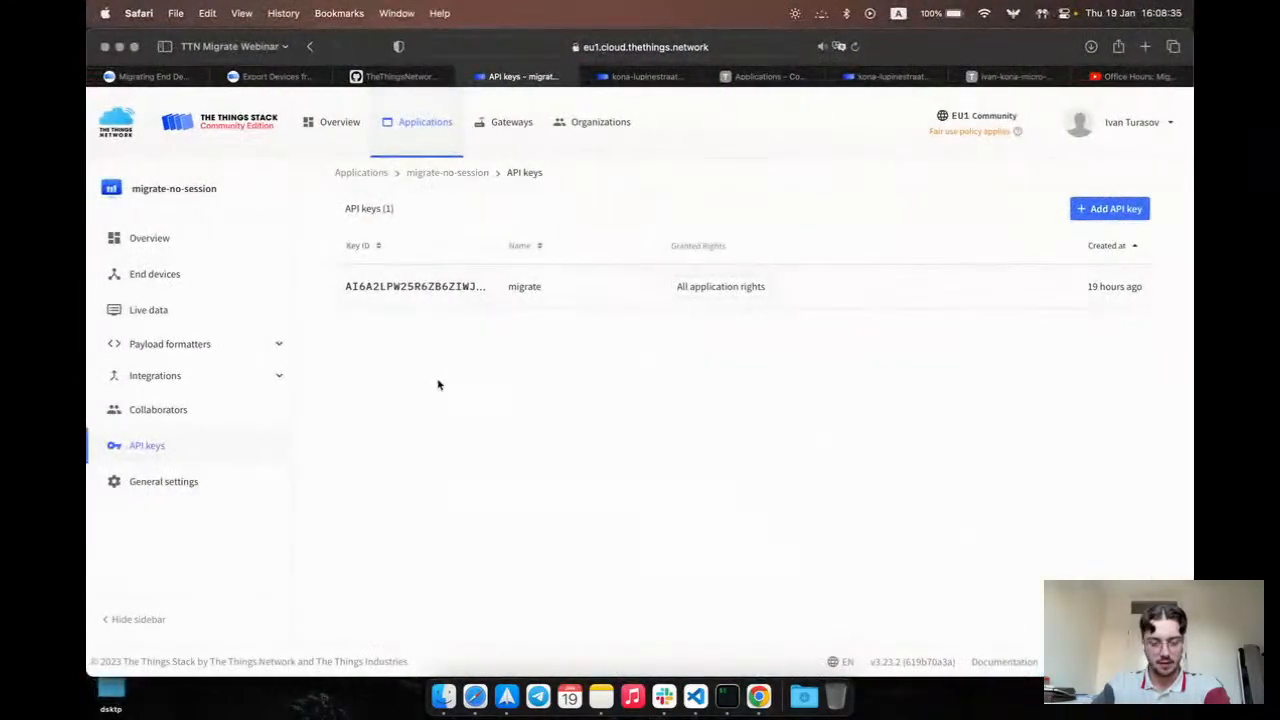
{"action": "key", "text": "ctrl+Right"}
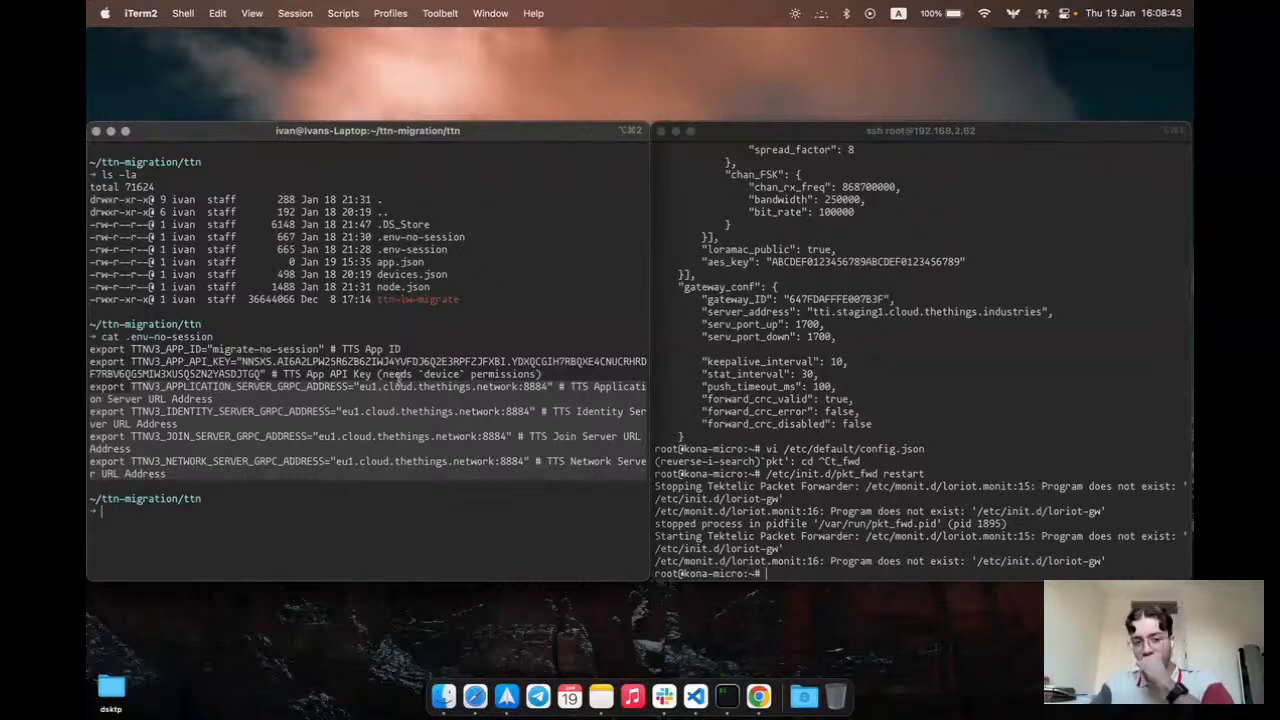
{"action": "key", "text": "ctrl+Left"}
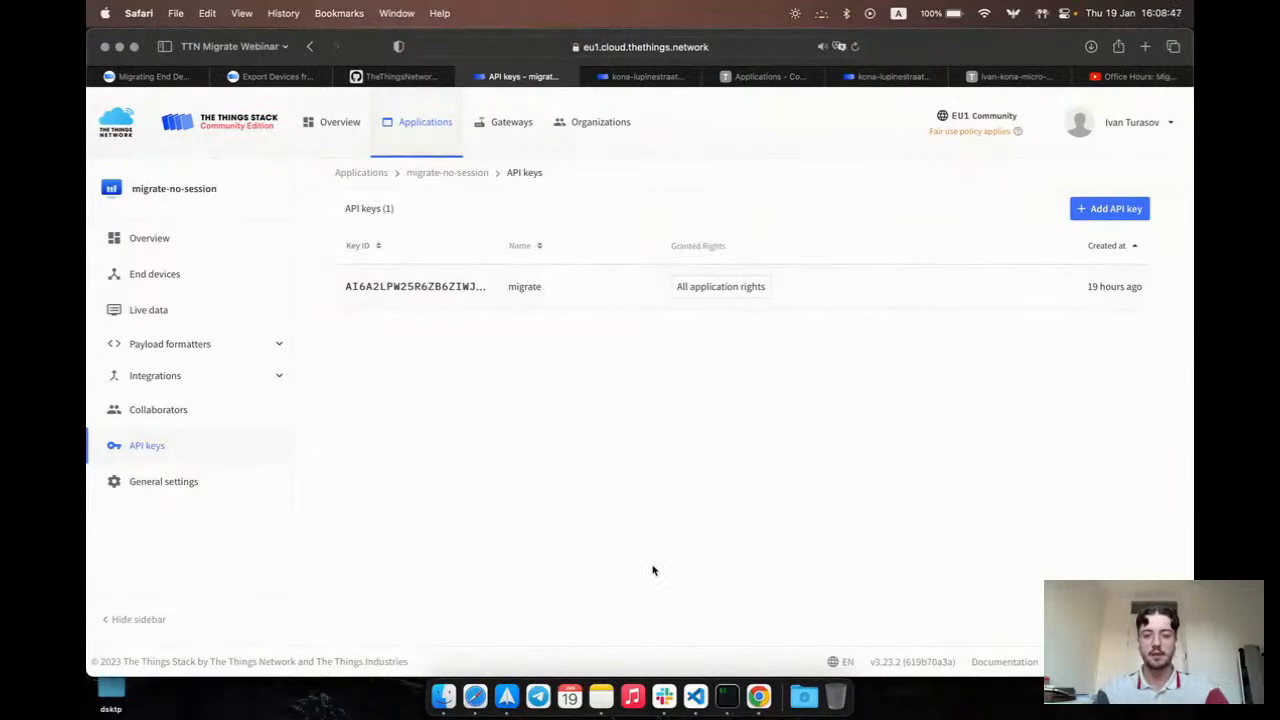
Return to iTerm2 and clear the ~/ttn-migration/ttn terminal session.
{"action": "left_click", "coordinate": [726, 695]}
{"action": "type", "text": "clear"}
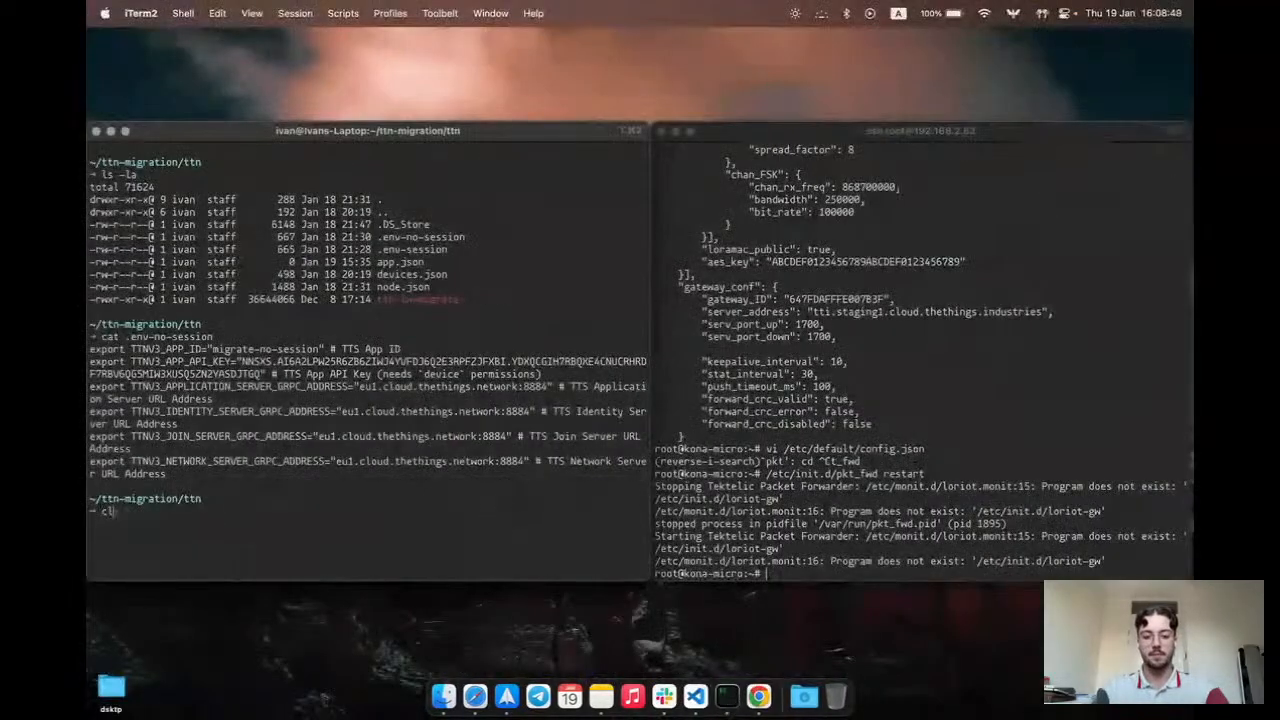
{"action": "key", "text": "Return"}
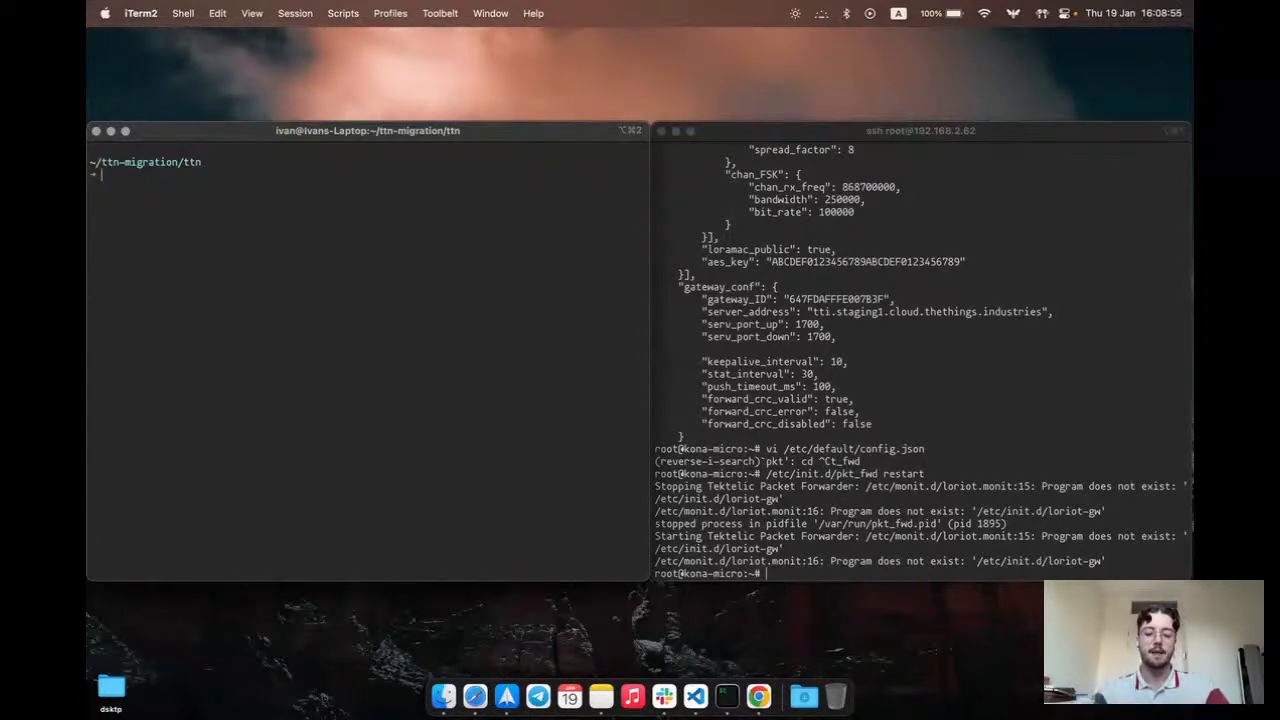
Load the no-session migration environment variables with source .env-no-session.
{"action": "type", "text": "s"}
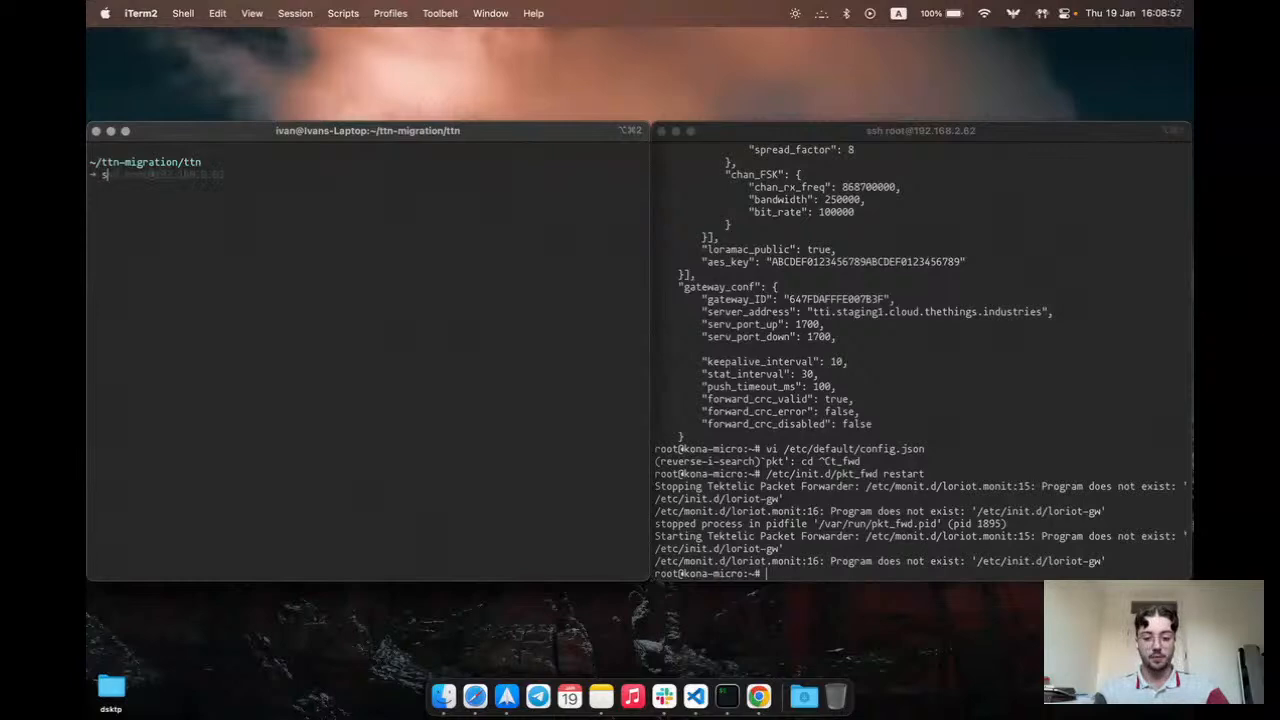
{"action": "type", "text": "ource .env-"}
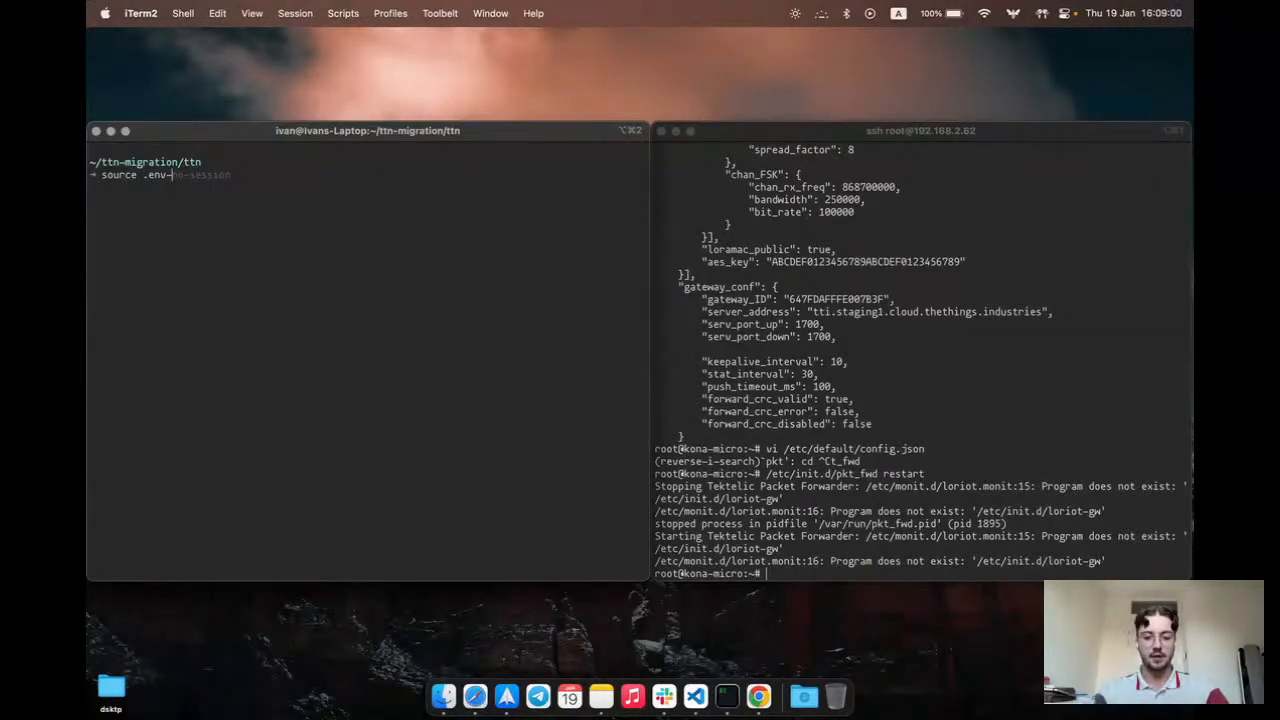
{"action": "key", "text": "Right"}
{"action": "key", "text": "Return"}
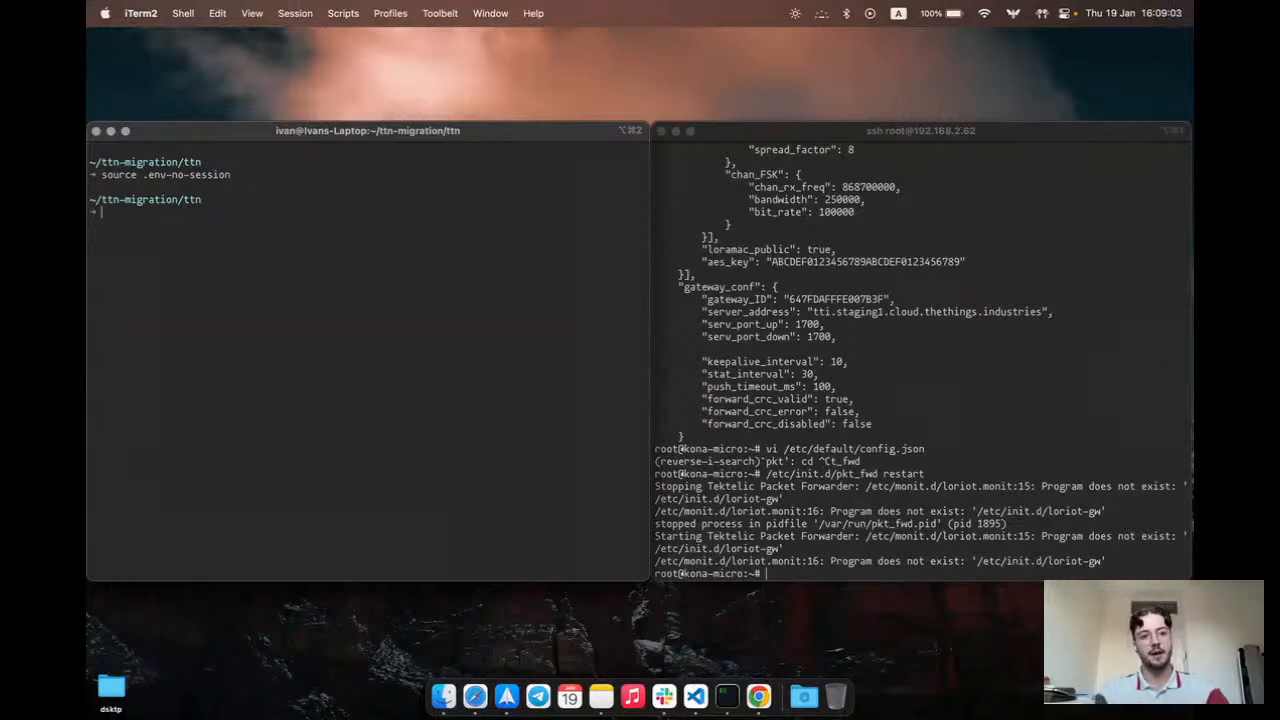
Recall and run ./ttn-lw-migrate application --source ttnv3 --dry-run 'migrate-no-session' --ttnv3.no-session > app.json to export the application's devices.
{"action": "key", "text": "ctrl+r"}
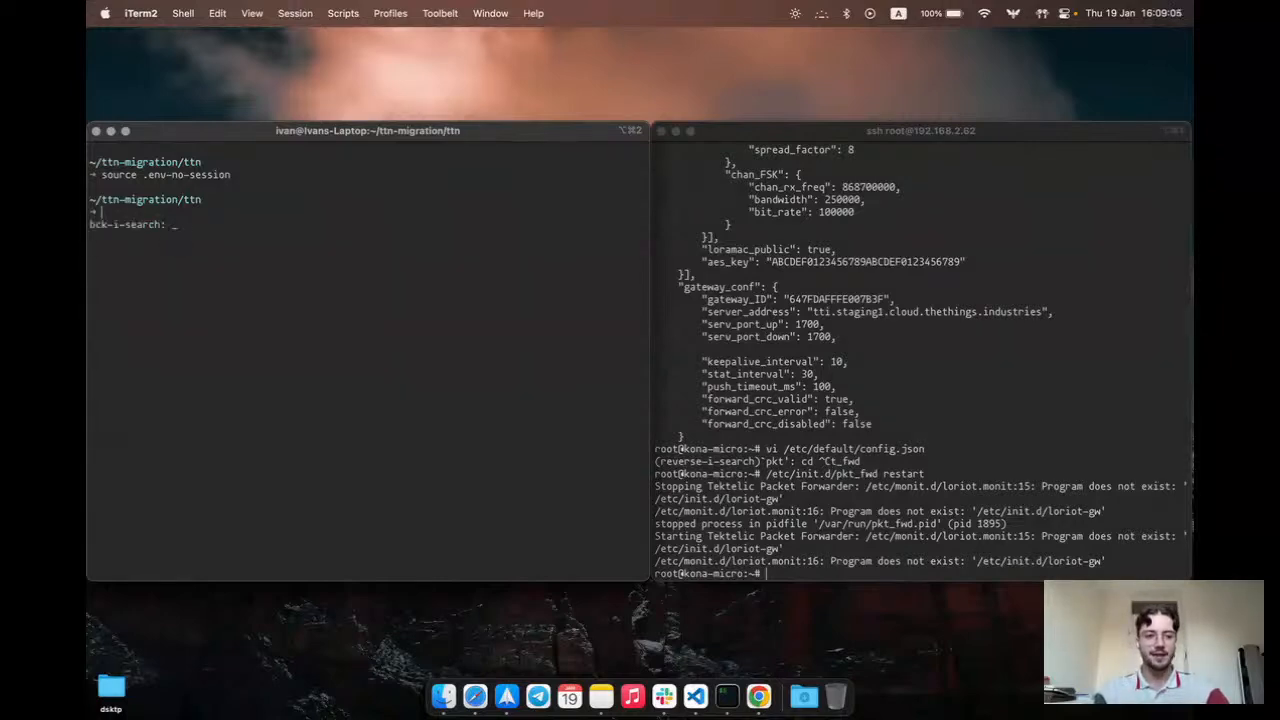
{"action": "type", "text": "./ttn"}
{"action": "key", "text": "Right"}
{"action": "key", "text": "Right"}
{"action": "key", "text": "Right"}
{"action": "key", "text": "Right"}
{"action": "key", "text": "Right"}
{"action": "key", "text": "Right"}
{"action": "key", "text": "Right"}
{"action": "key", "text": "Right"}
{"action": "key", "text": "Right"}
{"action": "key", "text": "Right"}
{"action": "key", "text": "Right"}
{"action": "key", "text": "Right"}
{"action": "key", "text": "Right"}
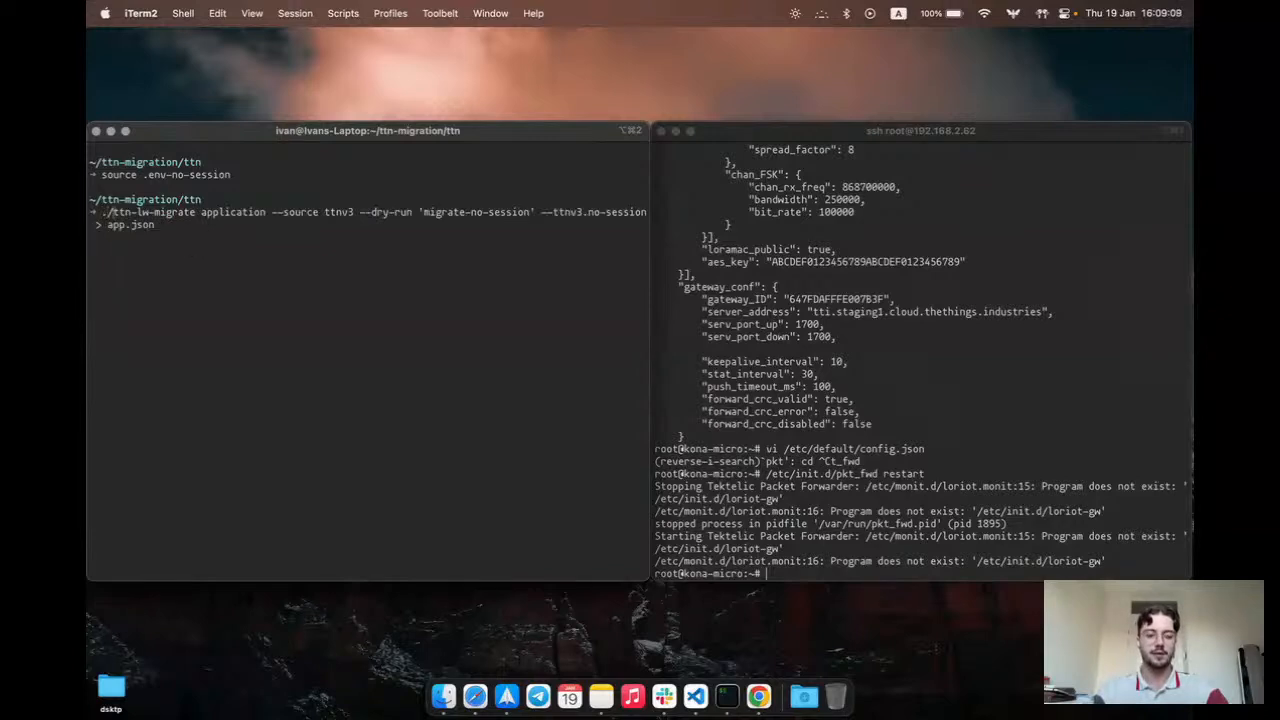
{"action": "key", "text": "Right"}
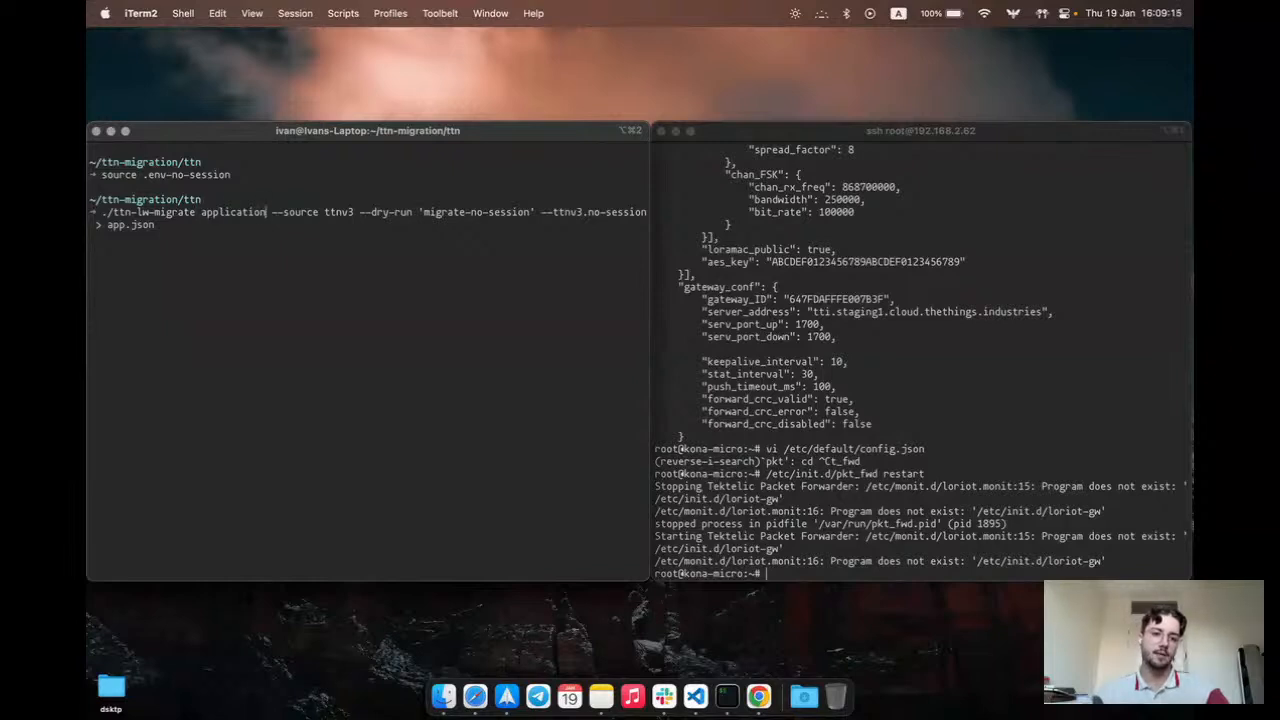
{"action": "key", "text": "Right"}
{"action": "key", "text": "Right"}
{"action": "key", "text": "Right"}
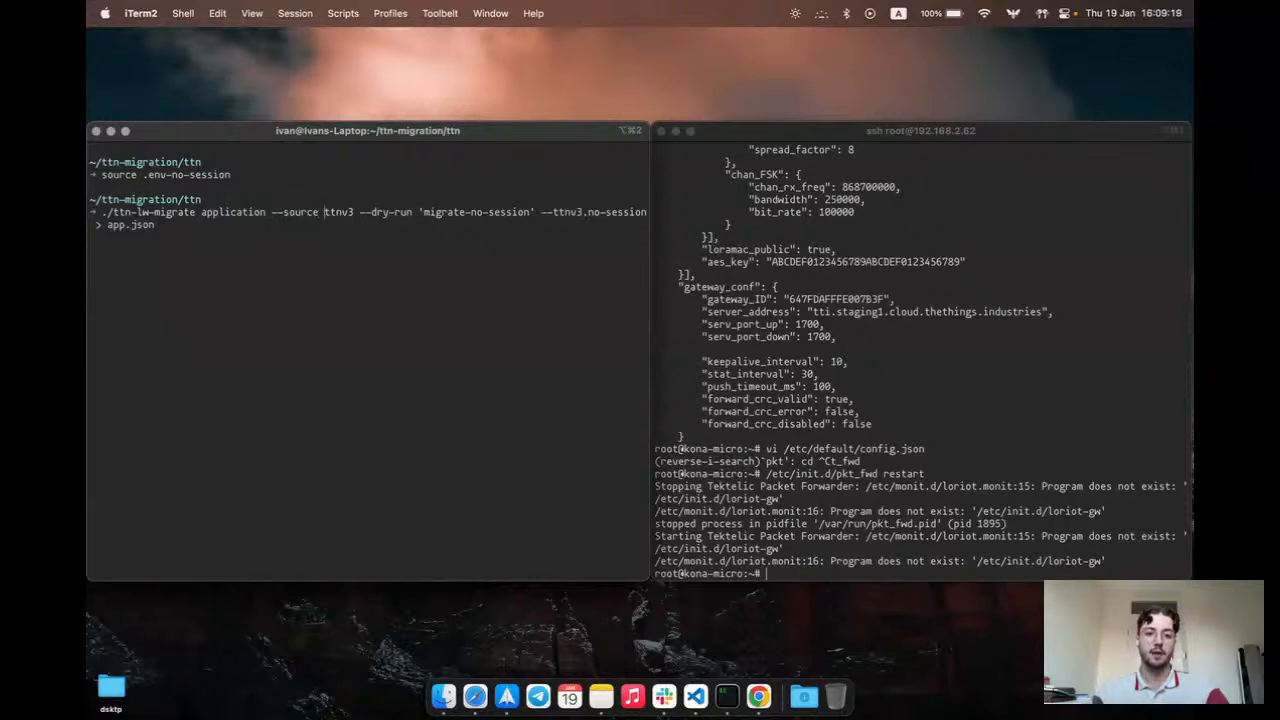
{"action": "key", "text": "Right"}
{"action": "key", "text": "Right"}
{"action": "key", "text": "Right"}
{"action": "key", "text": "Right"}
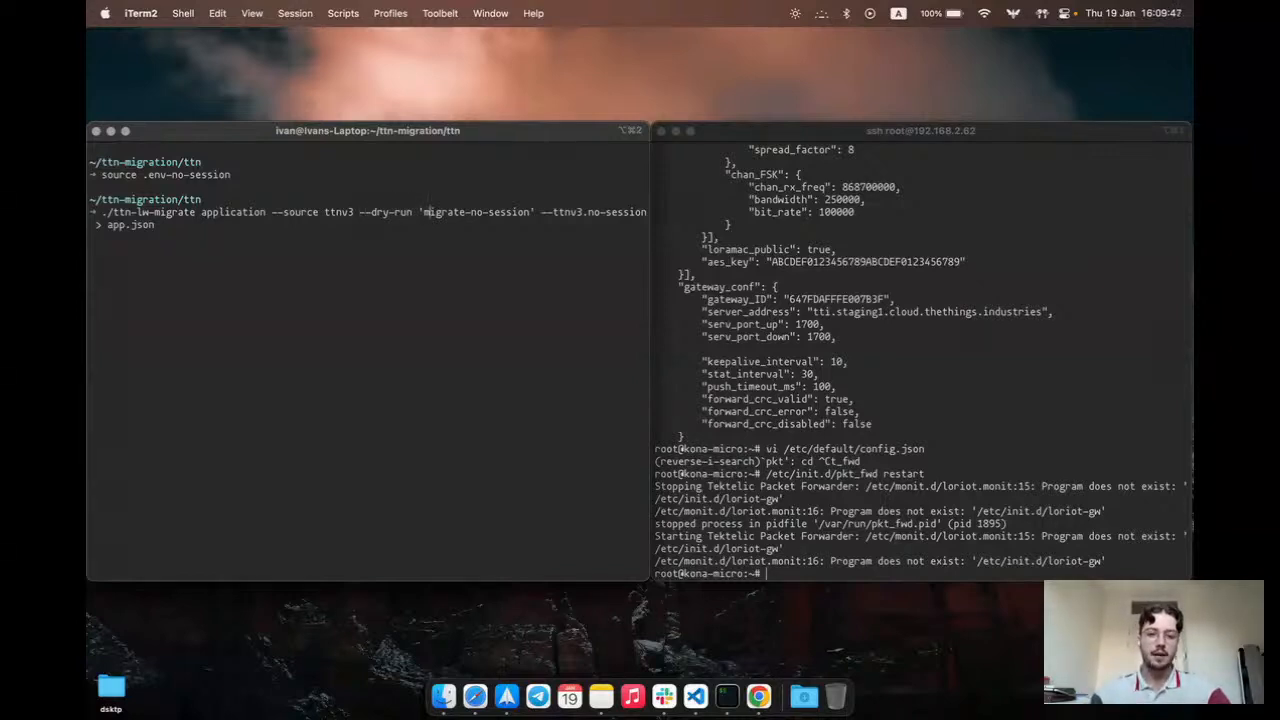
{"action": "left_click_drag", "start_coordinate": [424, 212], "coordinate": [646, 210]}
{"action": "left_click", "coordinate": [452, 245]}
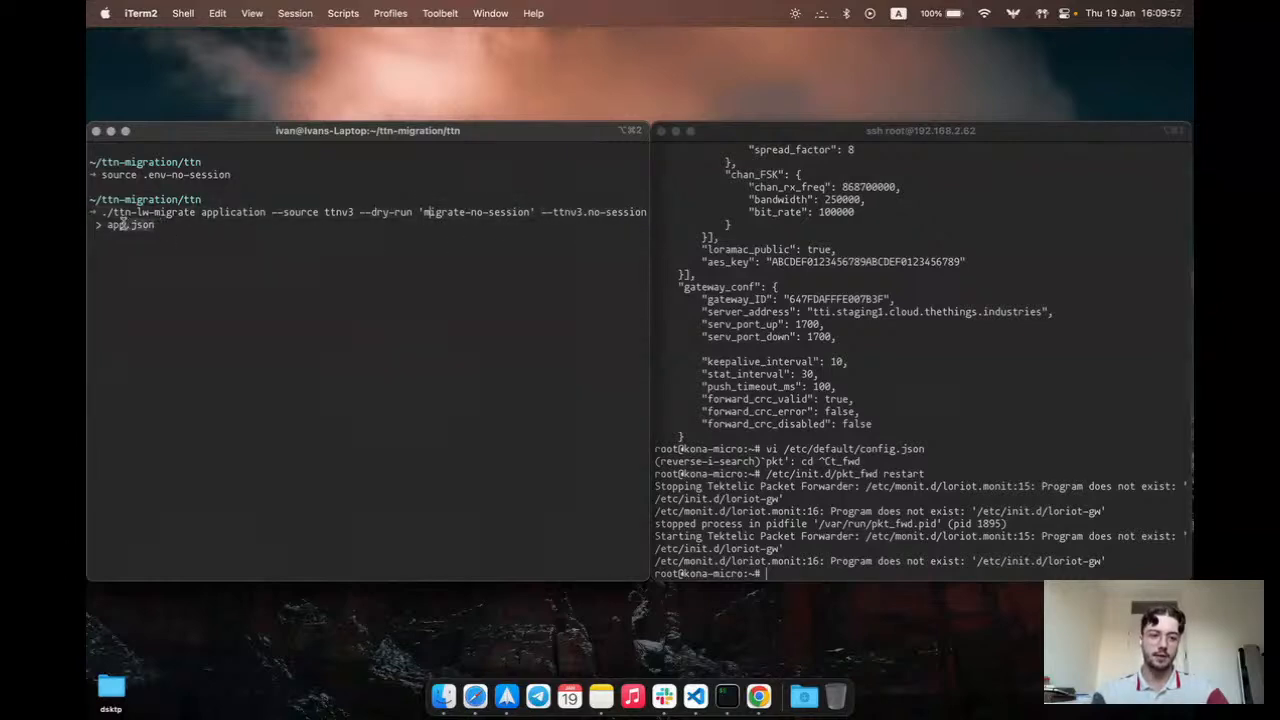
{"action": "key", "text": "Return"}
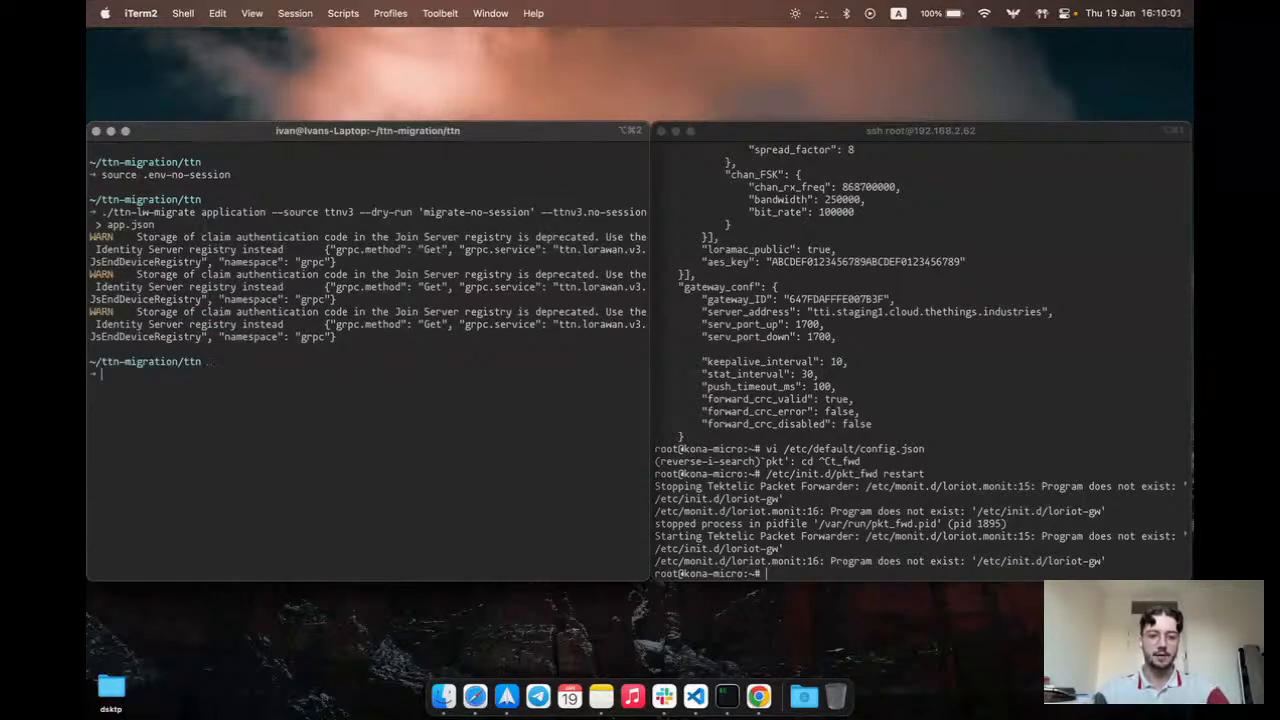
Print app.json with cat and inspect the exported end device entries.
{"action": "type", "text": "cat app.json"}
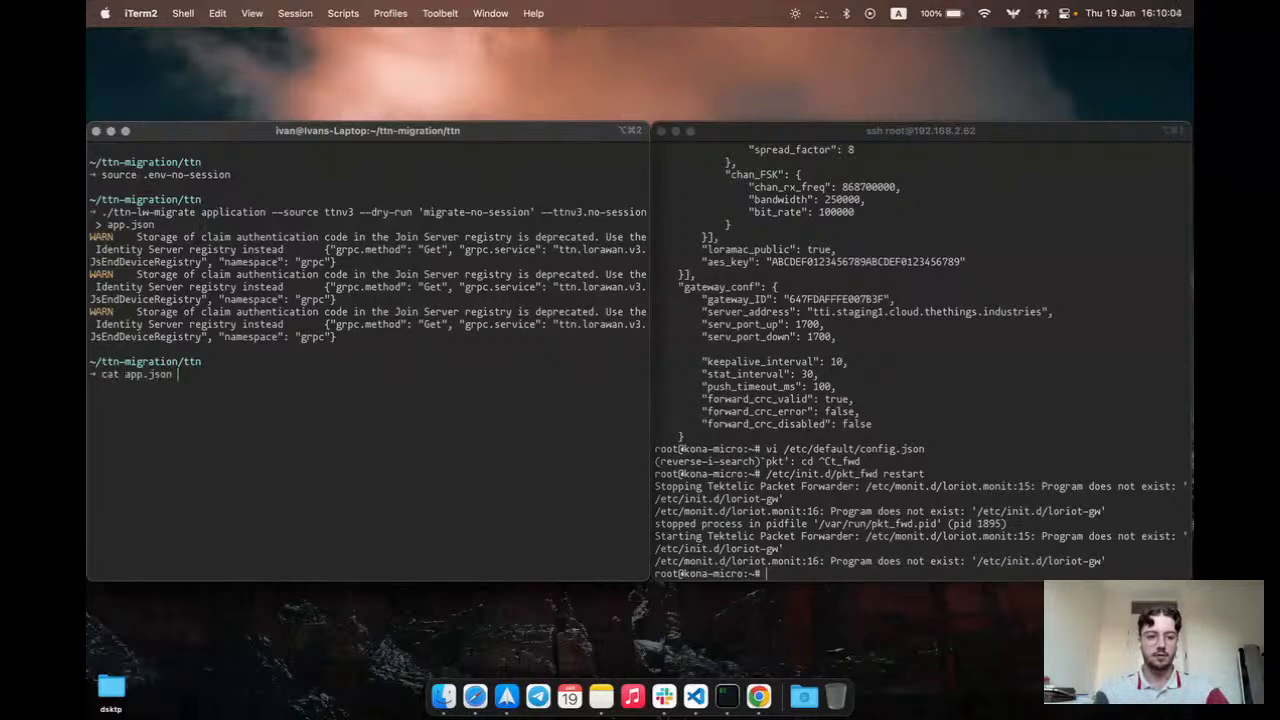
{"action": "key", "text": "Return"}
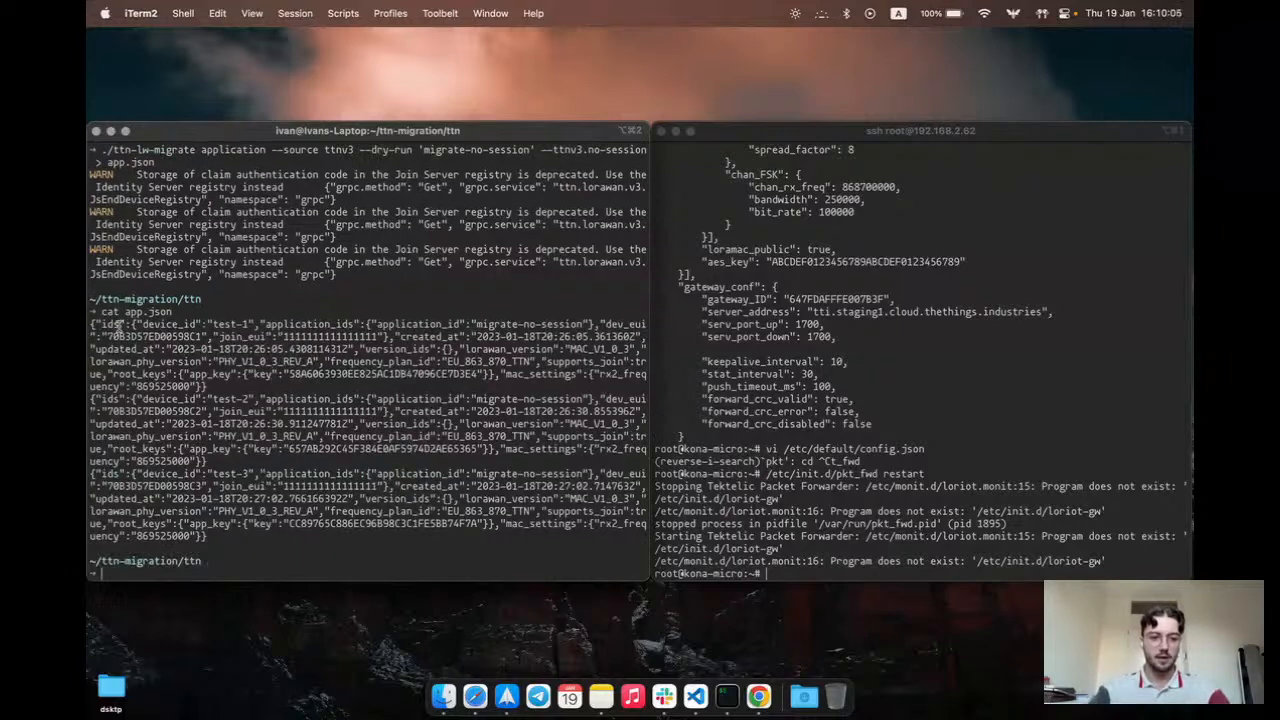
{"action": "left_click_drag", "start_coordinate": [90, 323], "coordinate": [276, 537]}
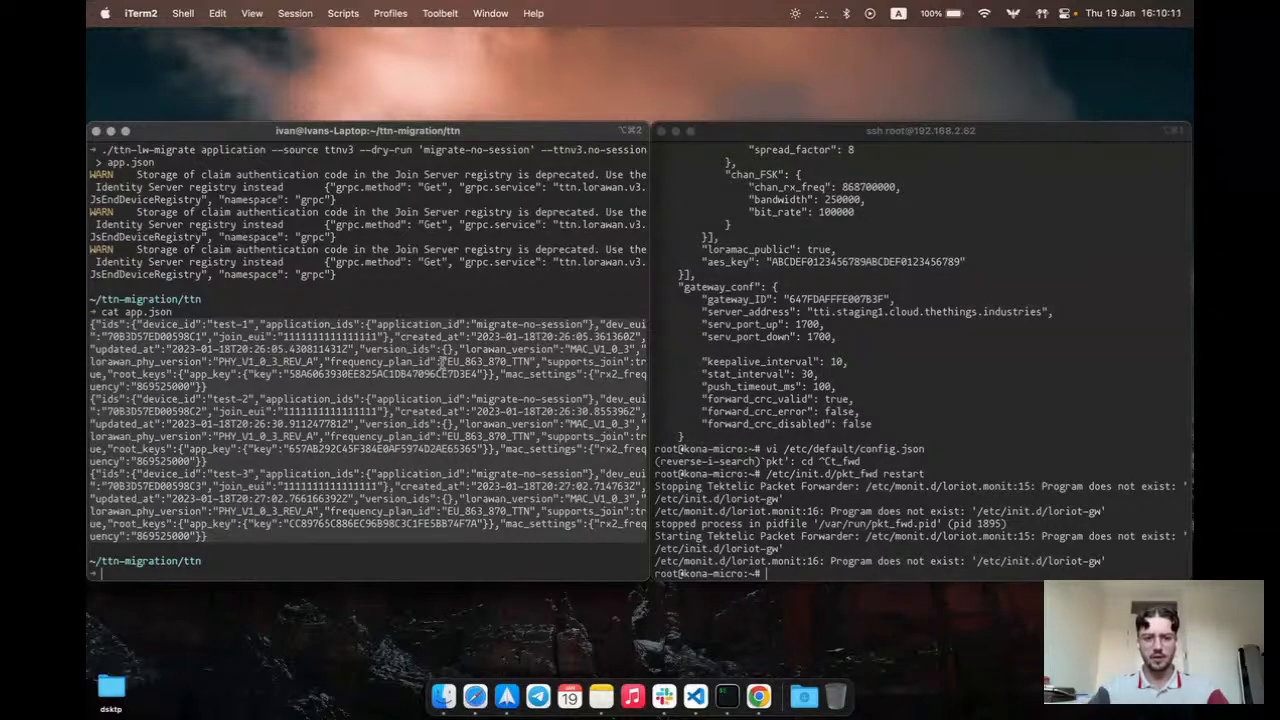
Switch to Safari and view the end devices on the Community Edition migrate-no-session application's overview.
{"action": "key", "text": "ctrl+Left"}
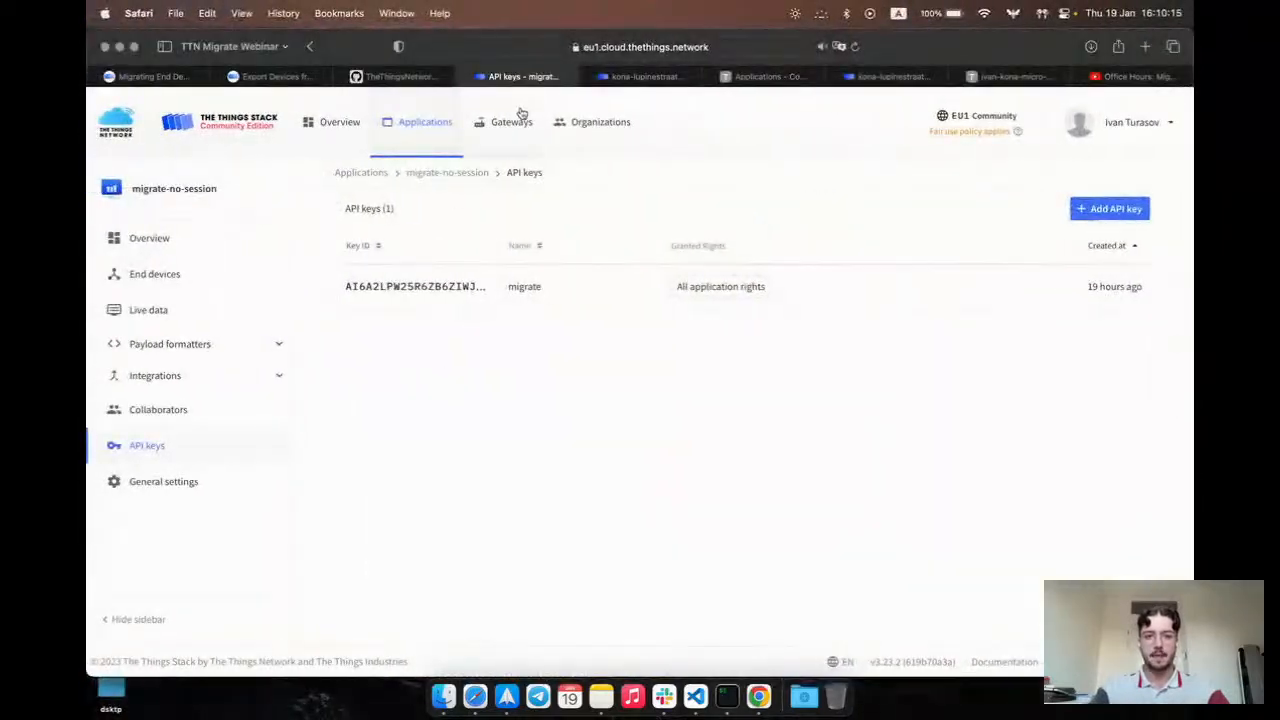
{"action": "left_click", "coordinate": [447, 176]}
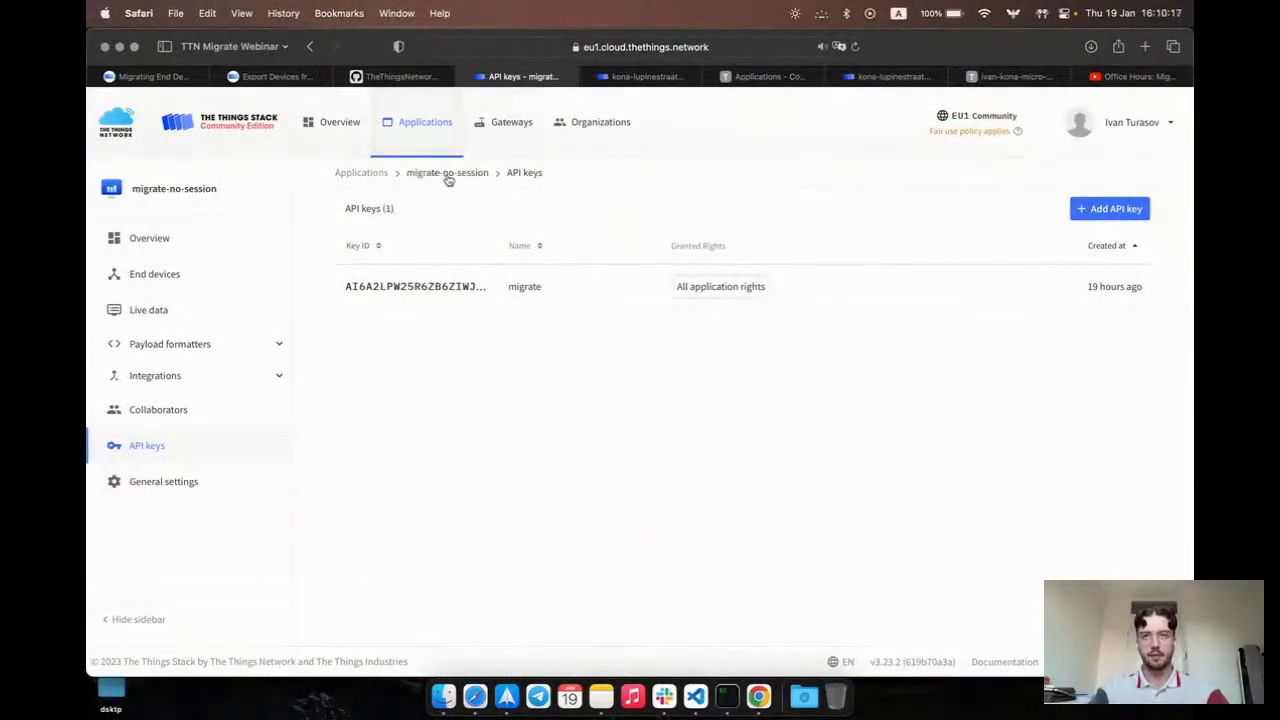
{"action": "scroll", "coordinate": [443, 420], "scroll_direction": "down", "scroll_amount": 3}
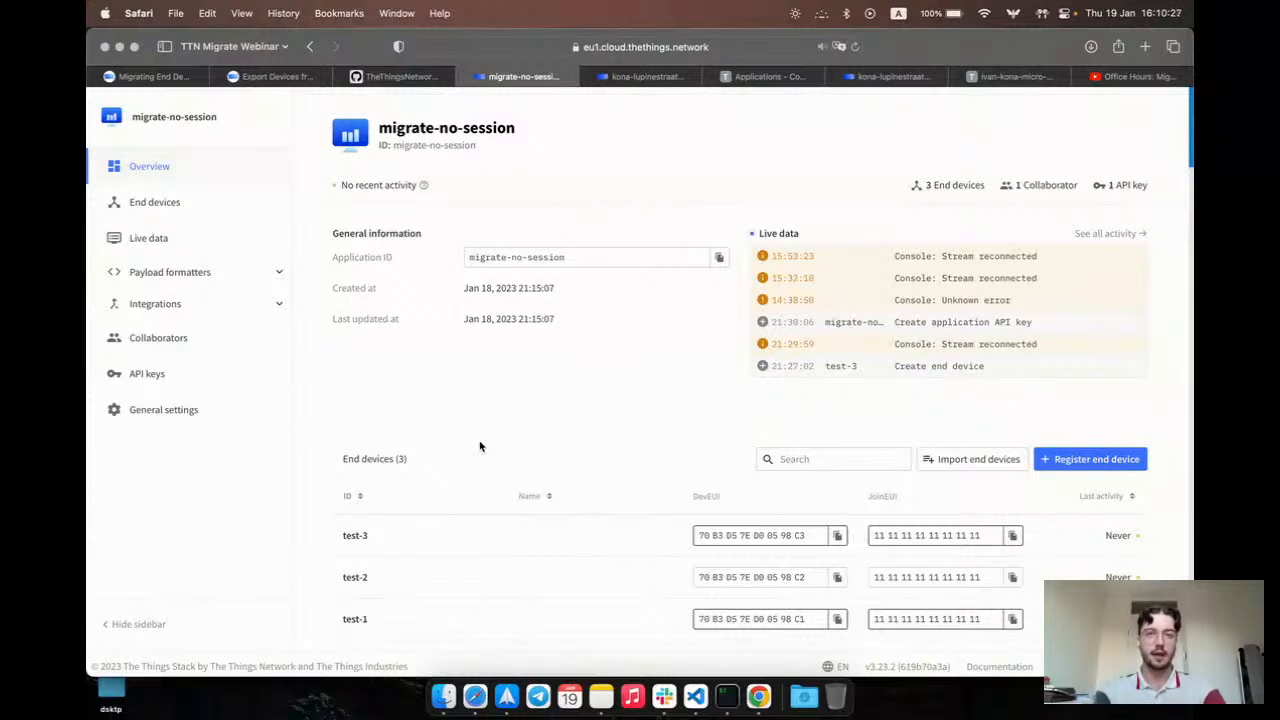
Open the migrate-no-session application in The Things Stack Cloud console.
{"action": "left_click", "coordinate": [888, 76]}
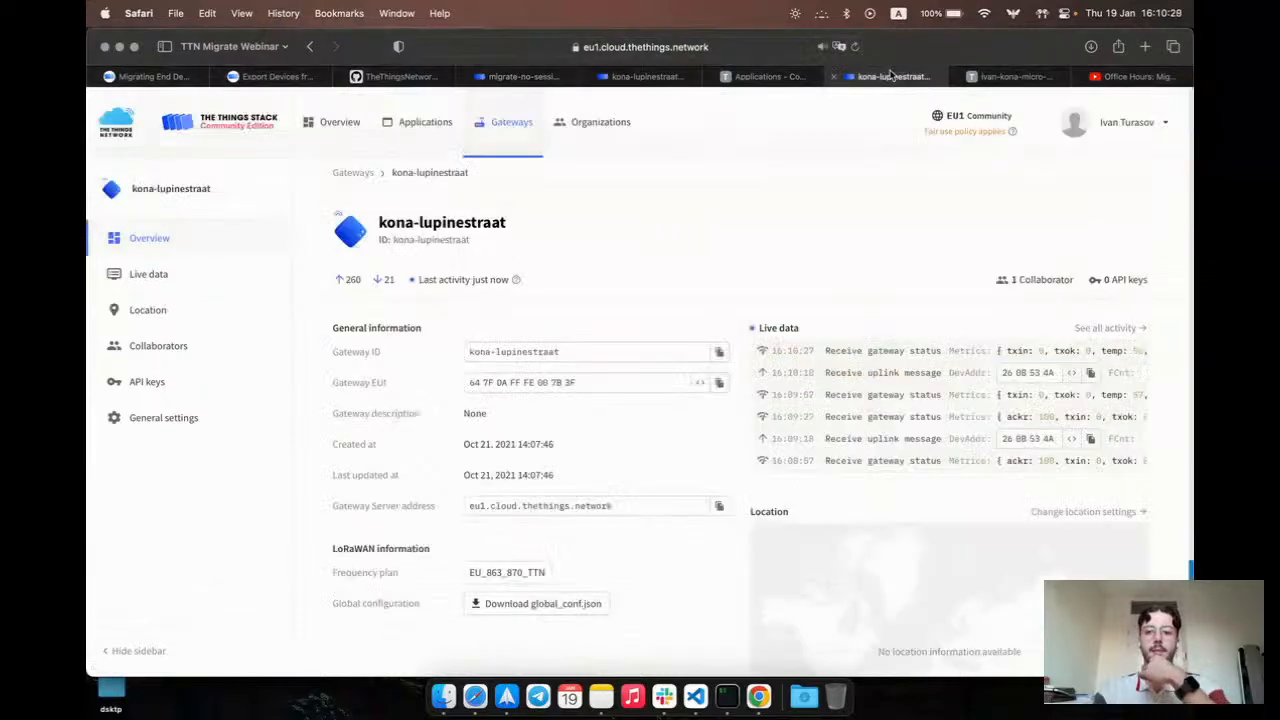
{"action": "left_click", "coordinate": [768, 76]}
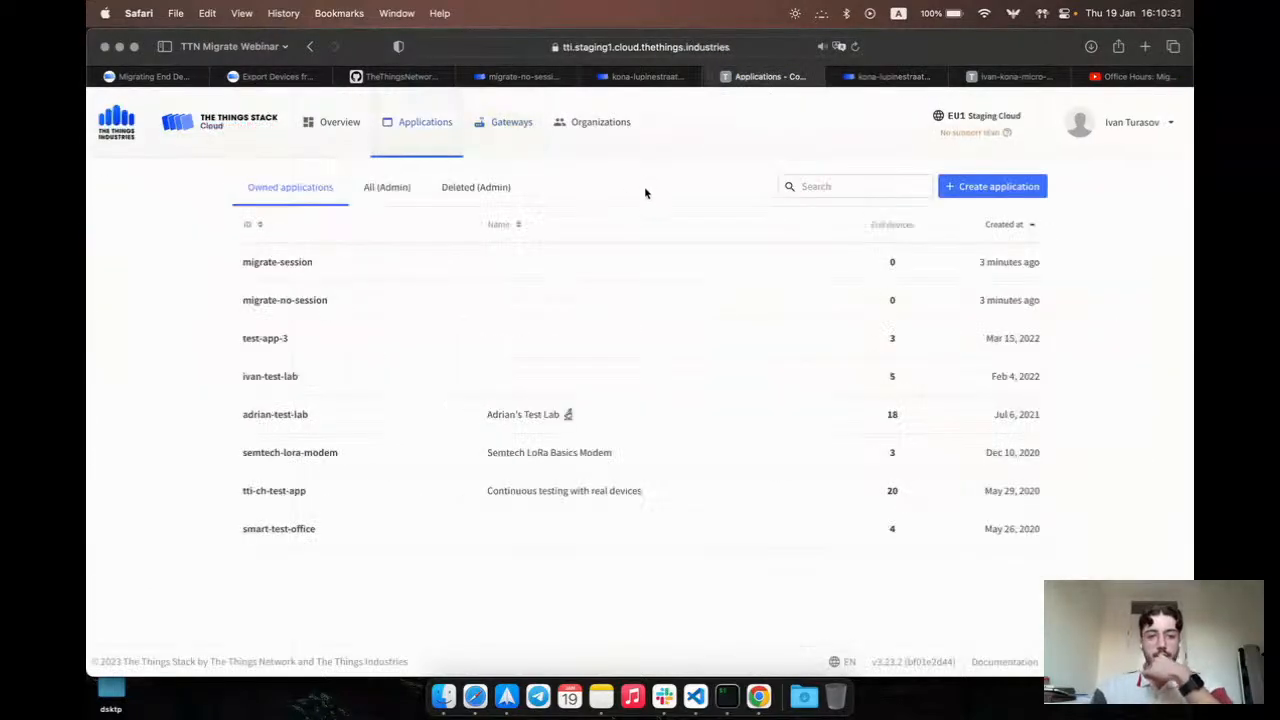
{"action": "left_click", "coordinate": [617, 303]}
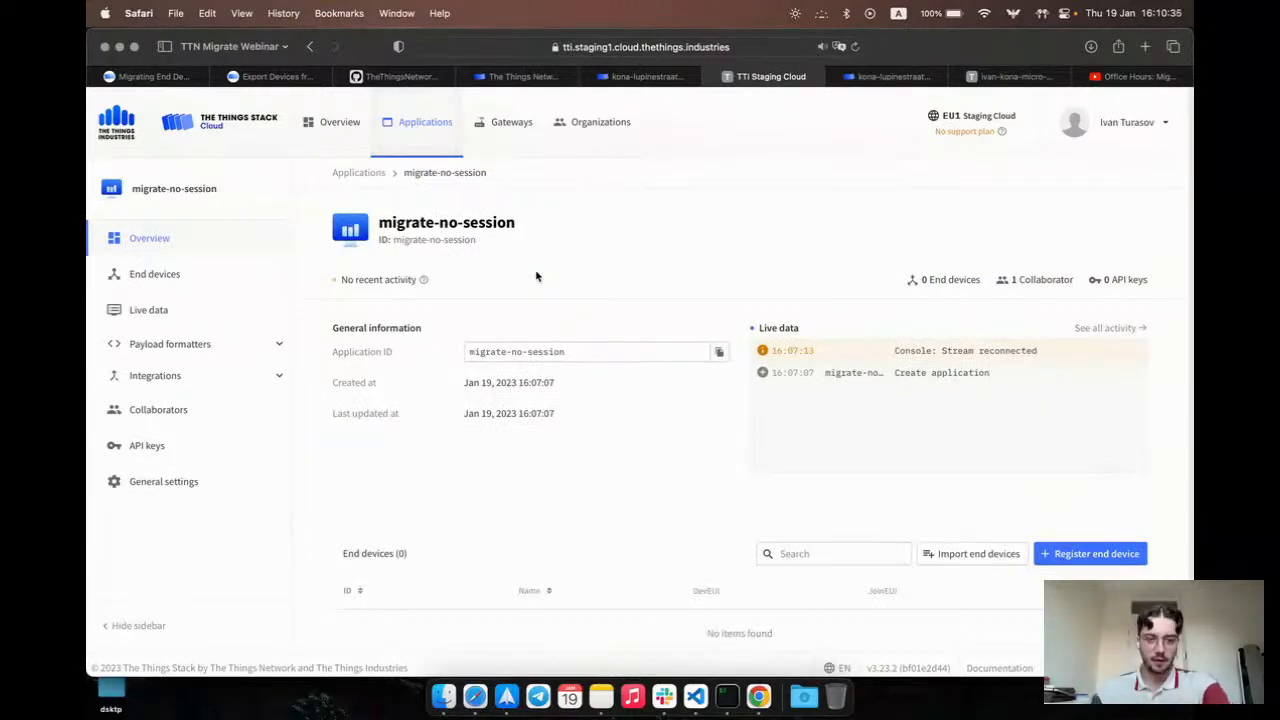
{"action": "scroll", "coordinate": [580, 260], "scroll_direction": "down", "scroll_amount": 1}
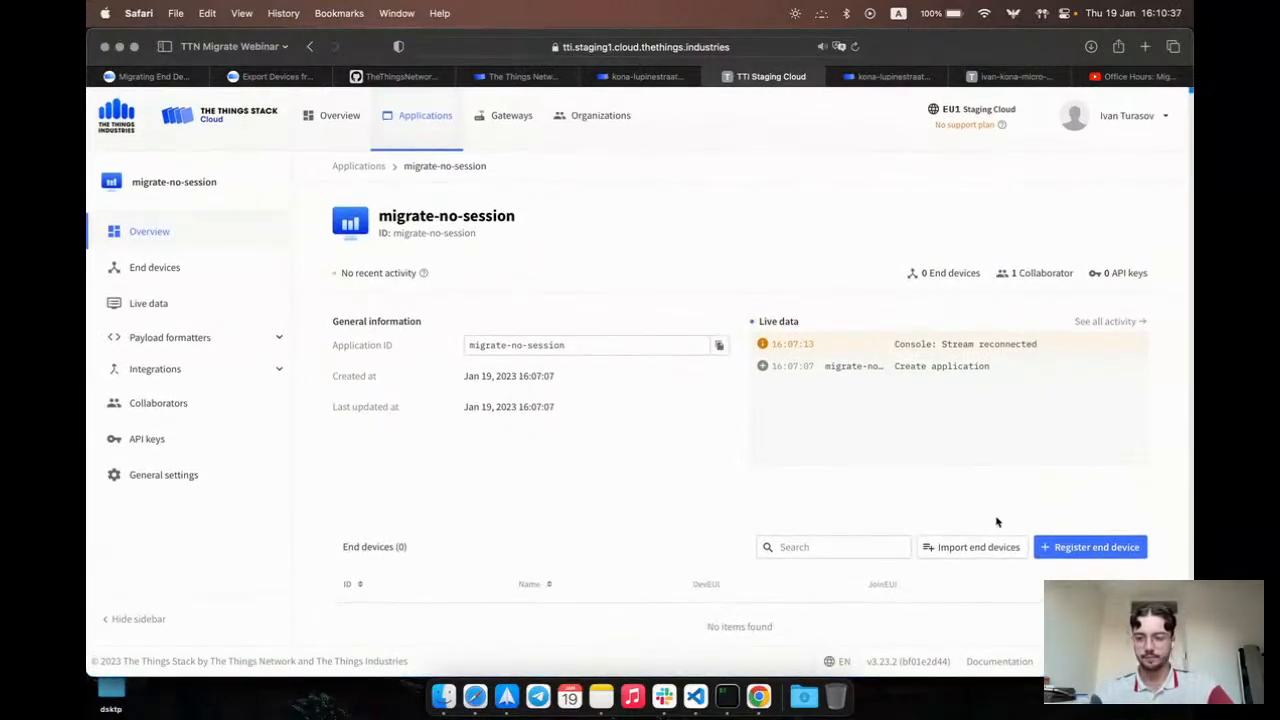
Start an end device import with The Things Stack JSON as file format and open the file chooser.
{"action": "left_click", "coordinate": [980, 549]}
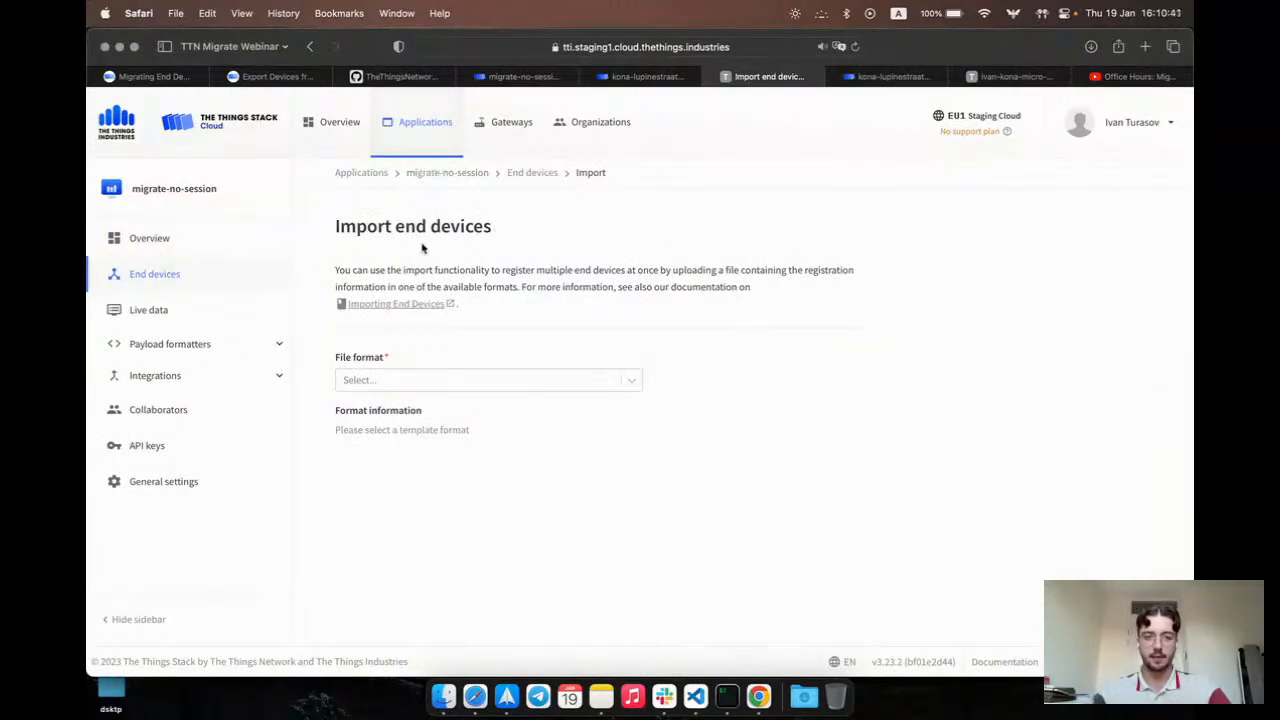
{"action": "left_click", "coordinate": [526, 376]}
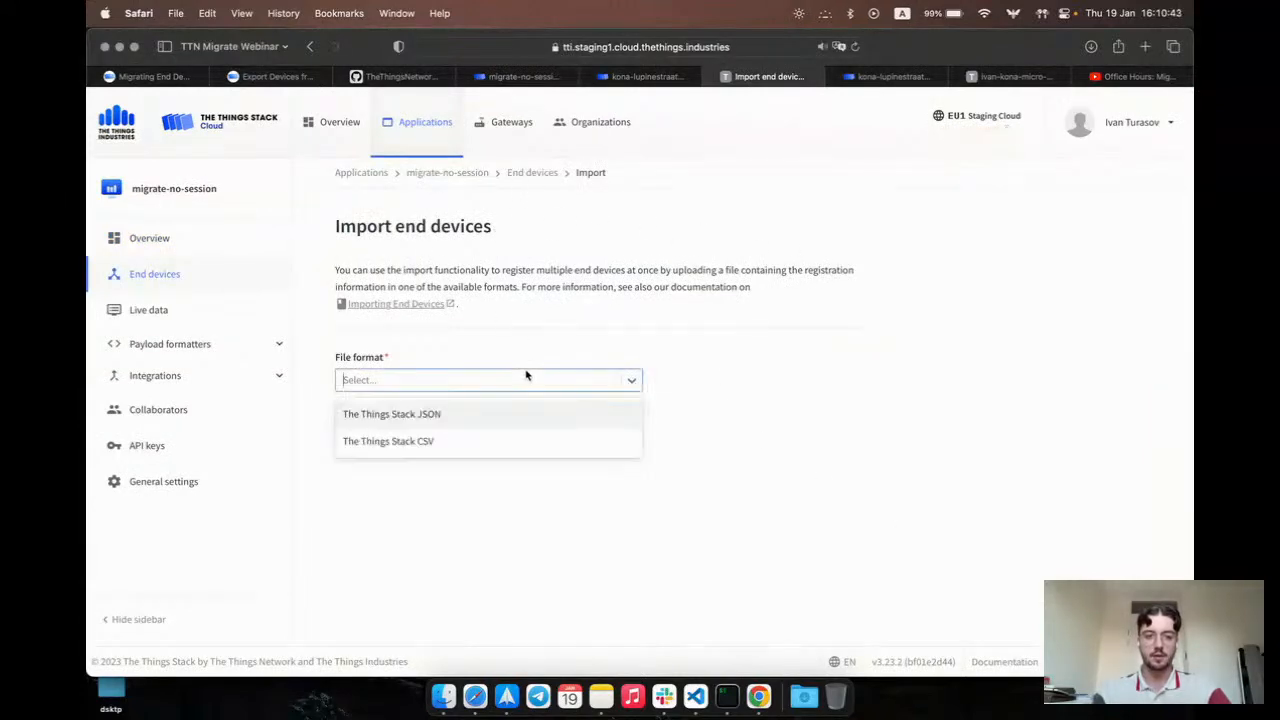
{"action": "left_click", "coordinate": [493, 411]}
{"action": "scroll", "coordinate": [542, 331], "scroll_direction": "down", "scroll_amount": 5}
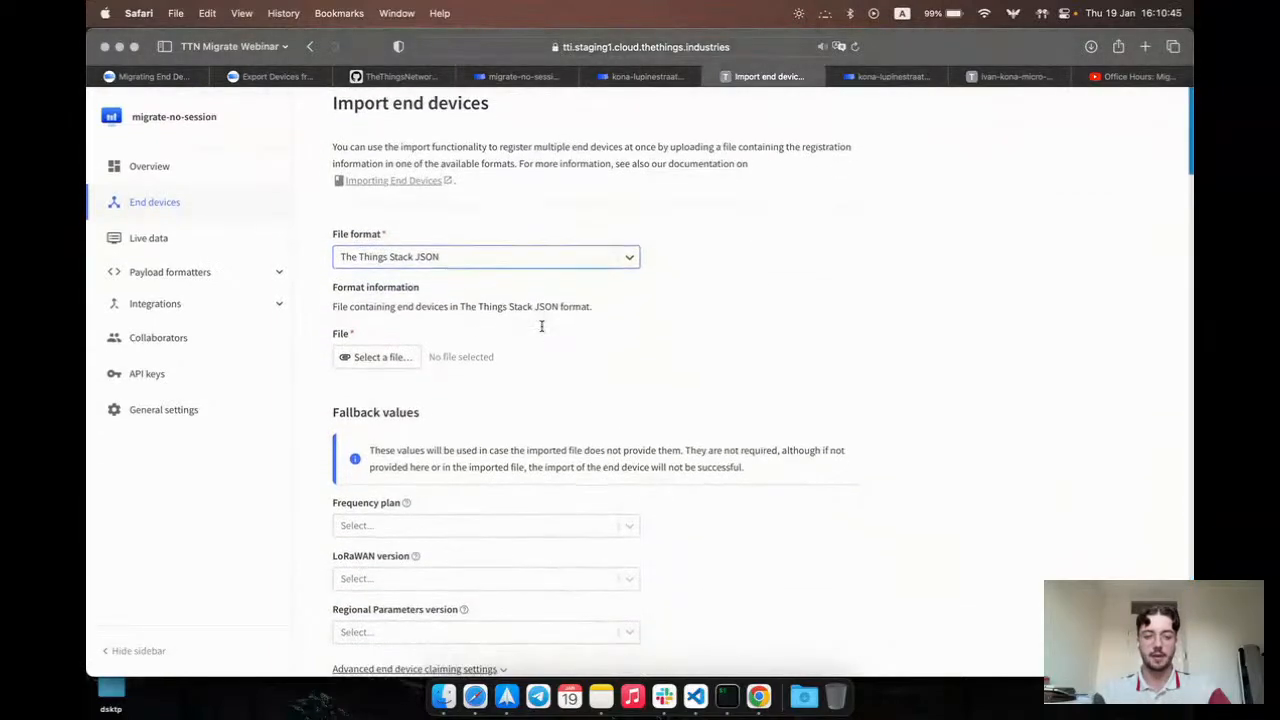
{"action": "left_click", "coordinate": [368, 318]}
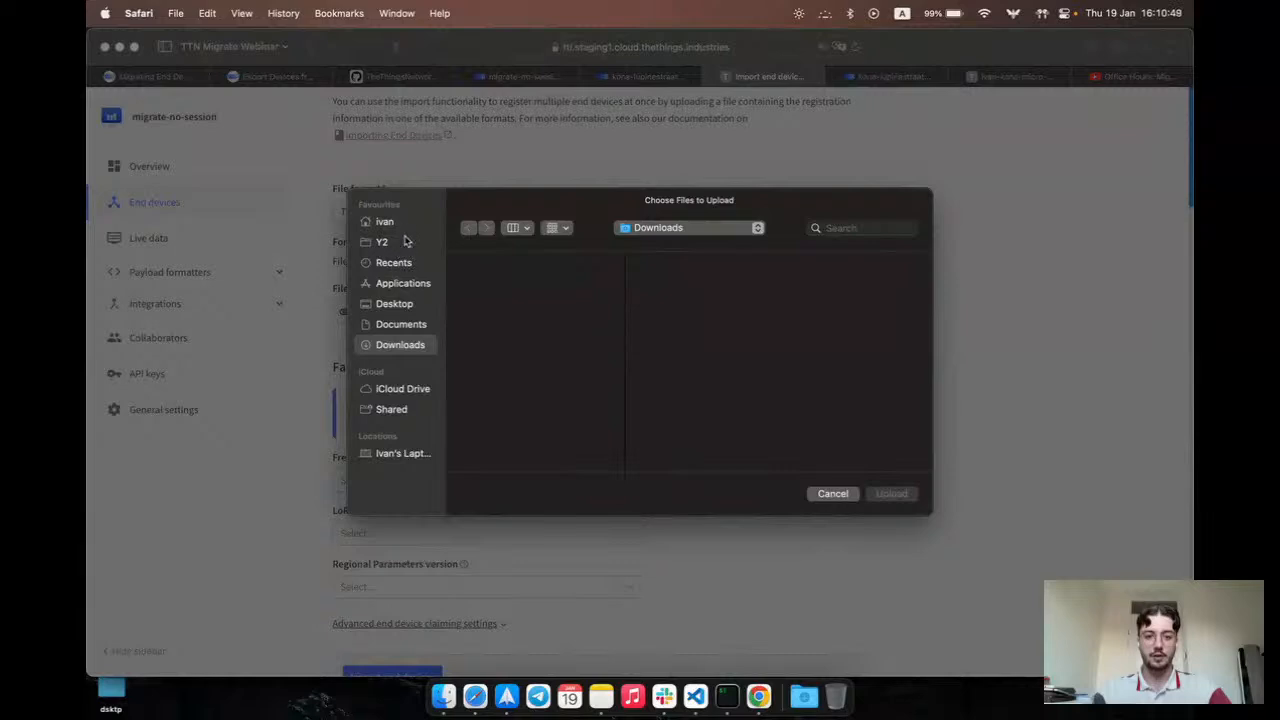
{"action": "left_click", "coordinate": [402, 303]}
{"action": "left_click", "coordinate": [505, 265]}
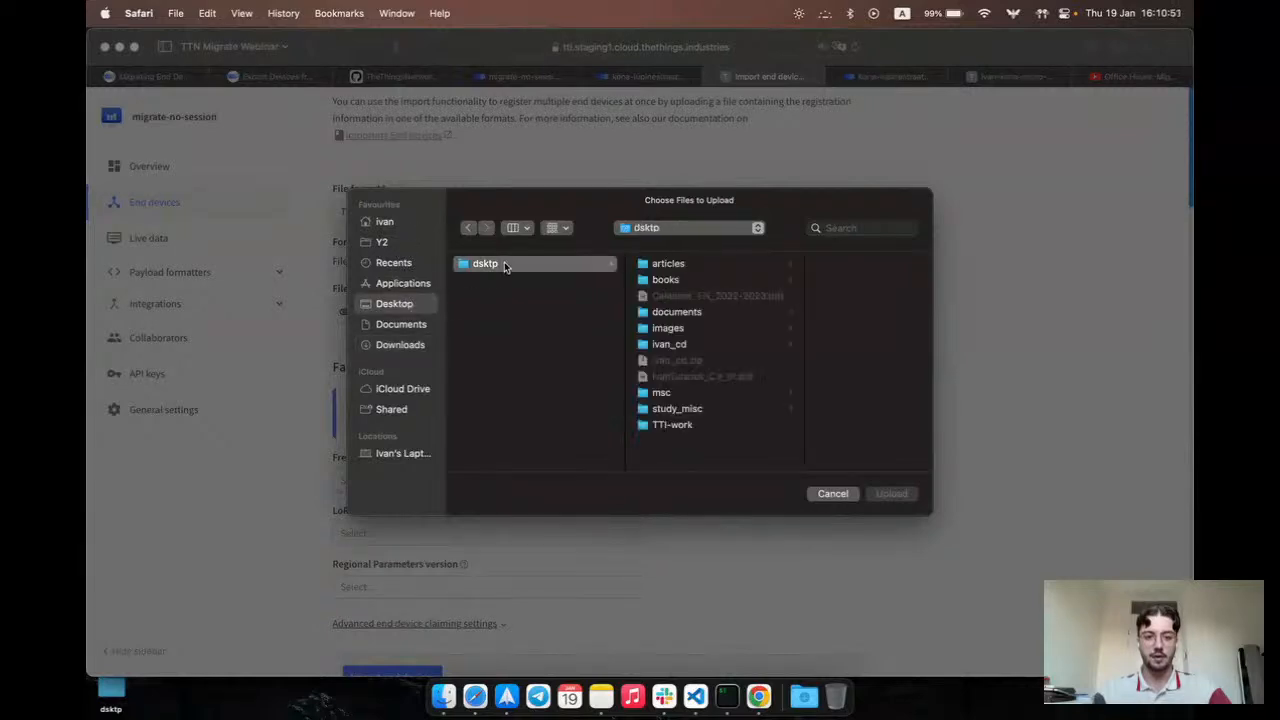
{"action": "left_click", "coordinate": [670, 425]}
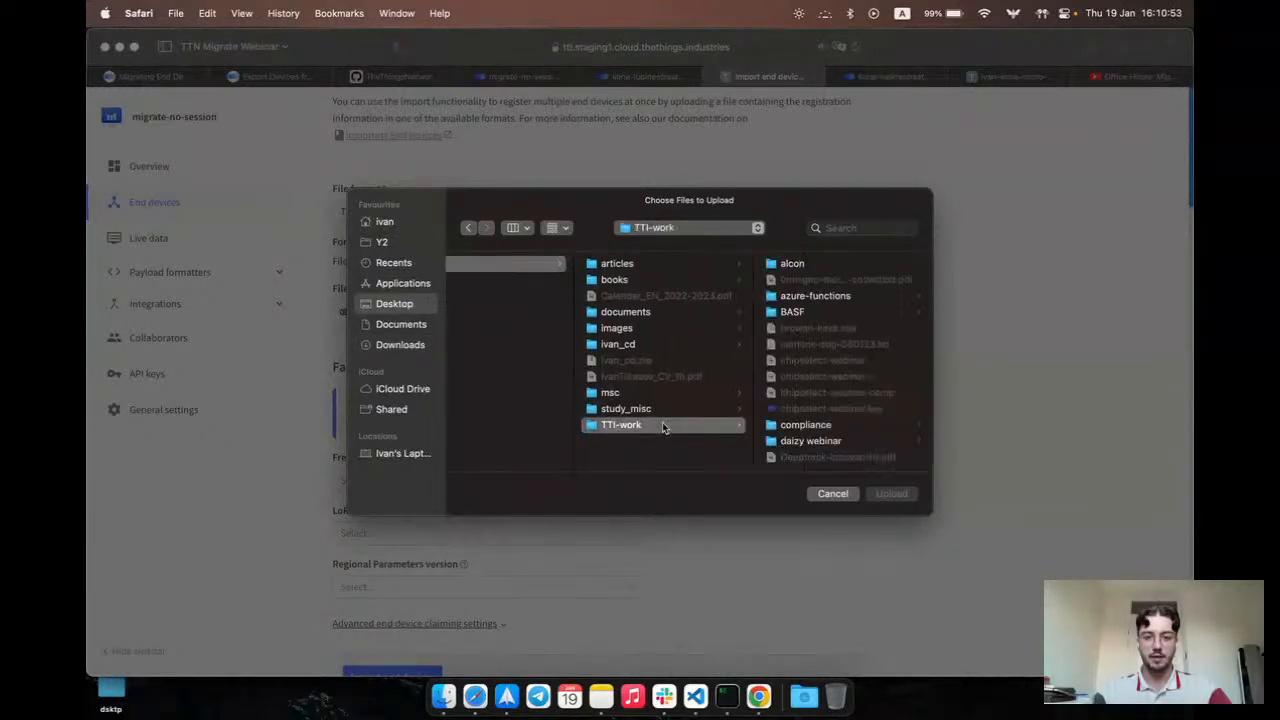
Select app.json from the ttn-migration/ttn folder in the home directory as the import file.
{"action": "left_click", "coordinate": [378, 222]}
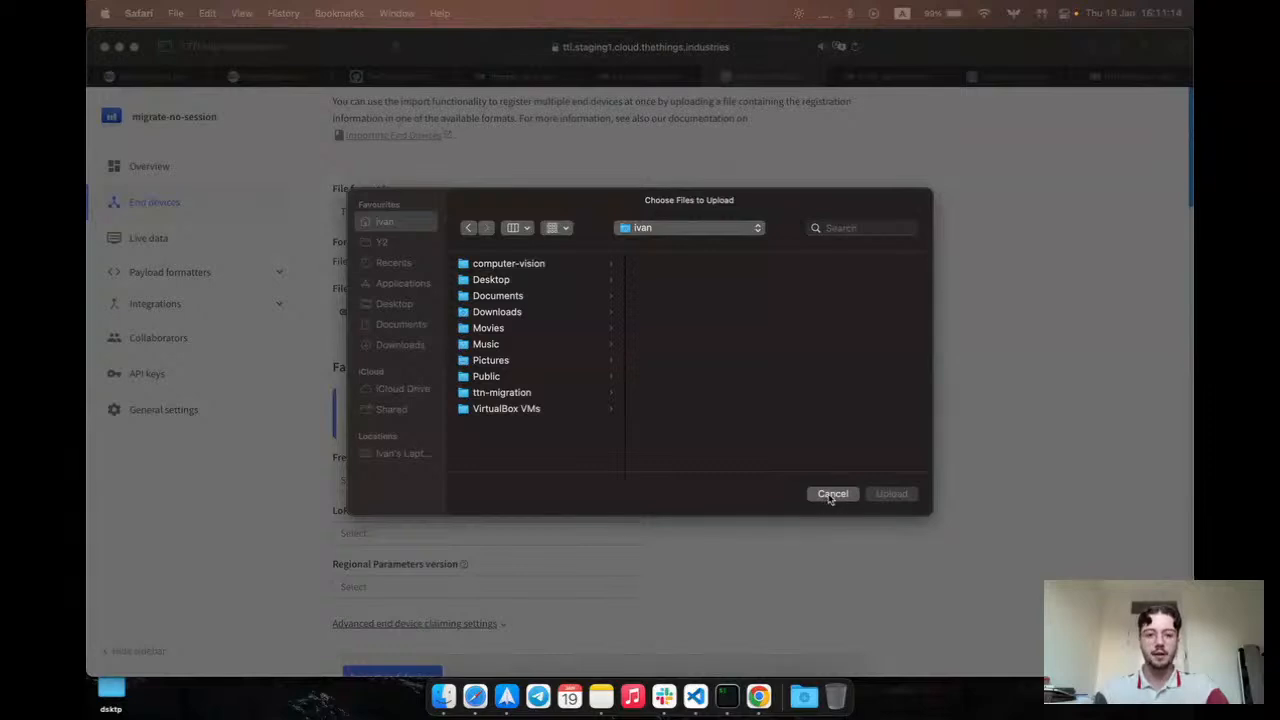
{"action": "left_click", "coordinate": [522, 393]}
{"action": "left_click", "coordinate": [524, 394]}
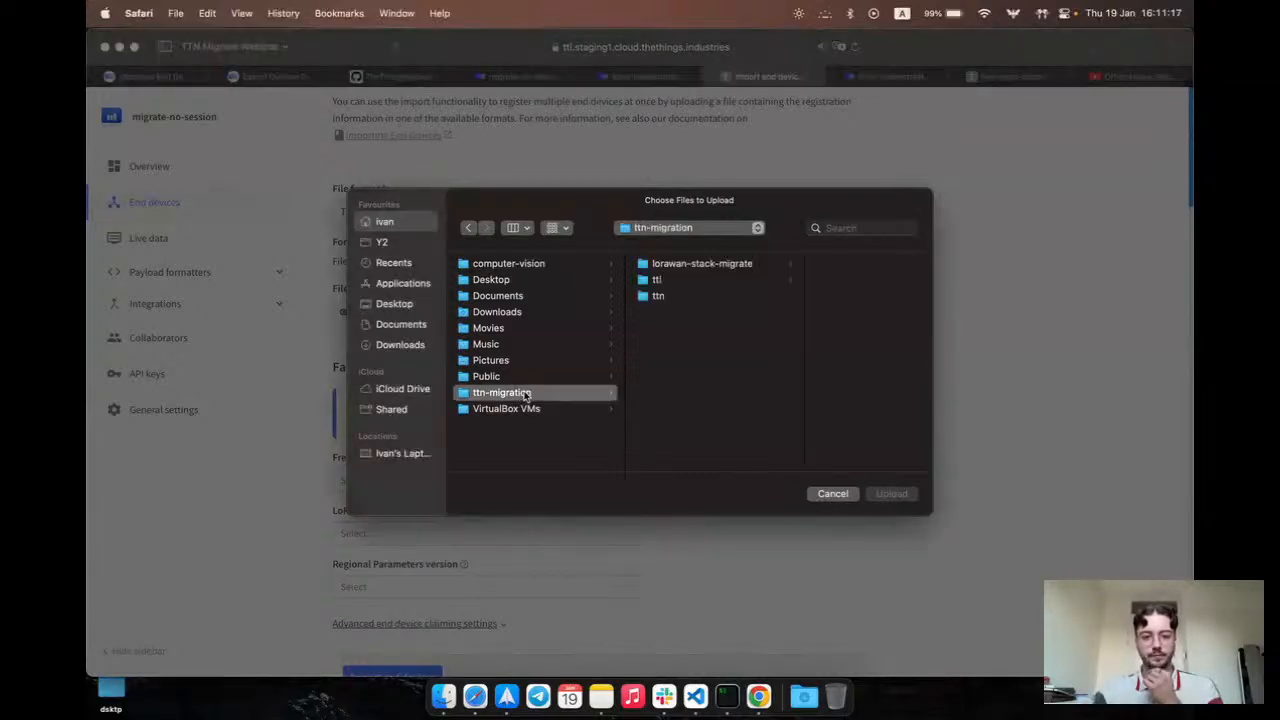
{"action": "left_click", "coordinate": [726, 296]}
{"action": "left_click", "coordinate": [790, 265]}
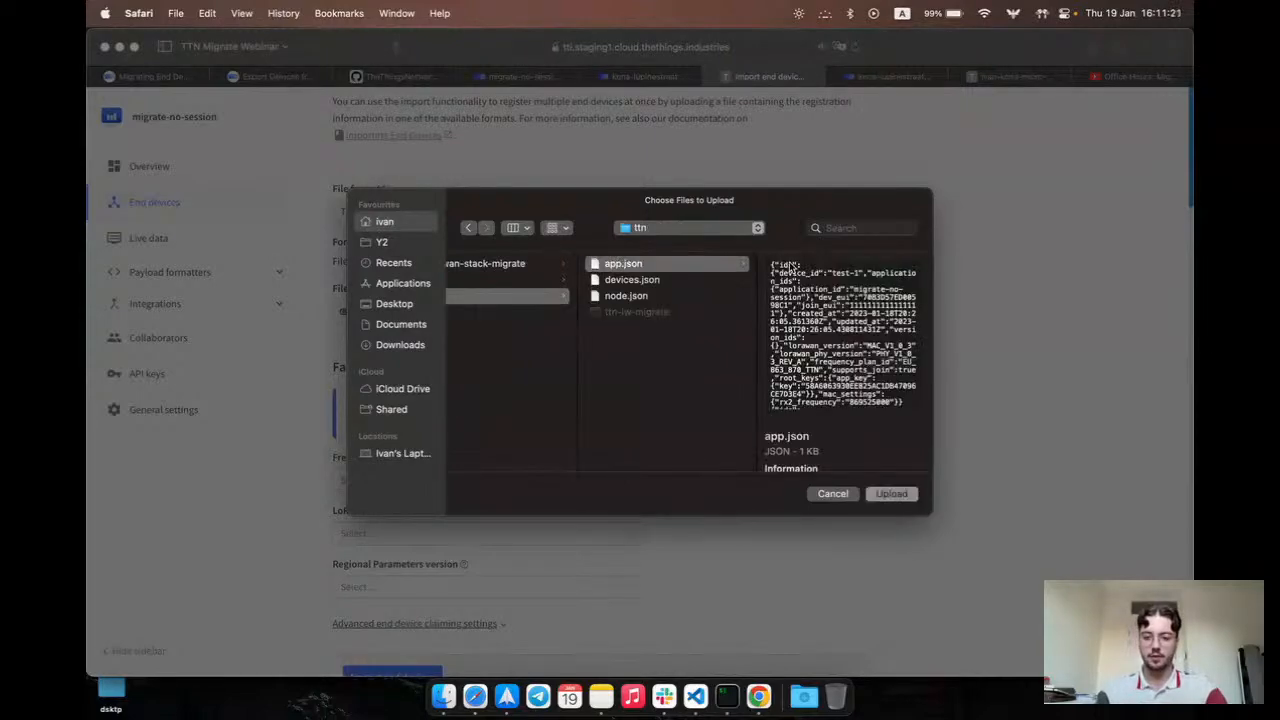
{"action": "key", "text": "Return"}
Set the fallback frequency plan to Europe 863-870 MHz (SF9 for RX2 - recommended) and the LoRaWAN version to LoRaWAN Specification 1.0.3.
{"action": "scroll", "coordinate": [605, 388], "scroll_direction": "down", "scroll_amount": 2}
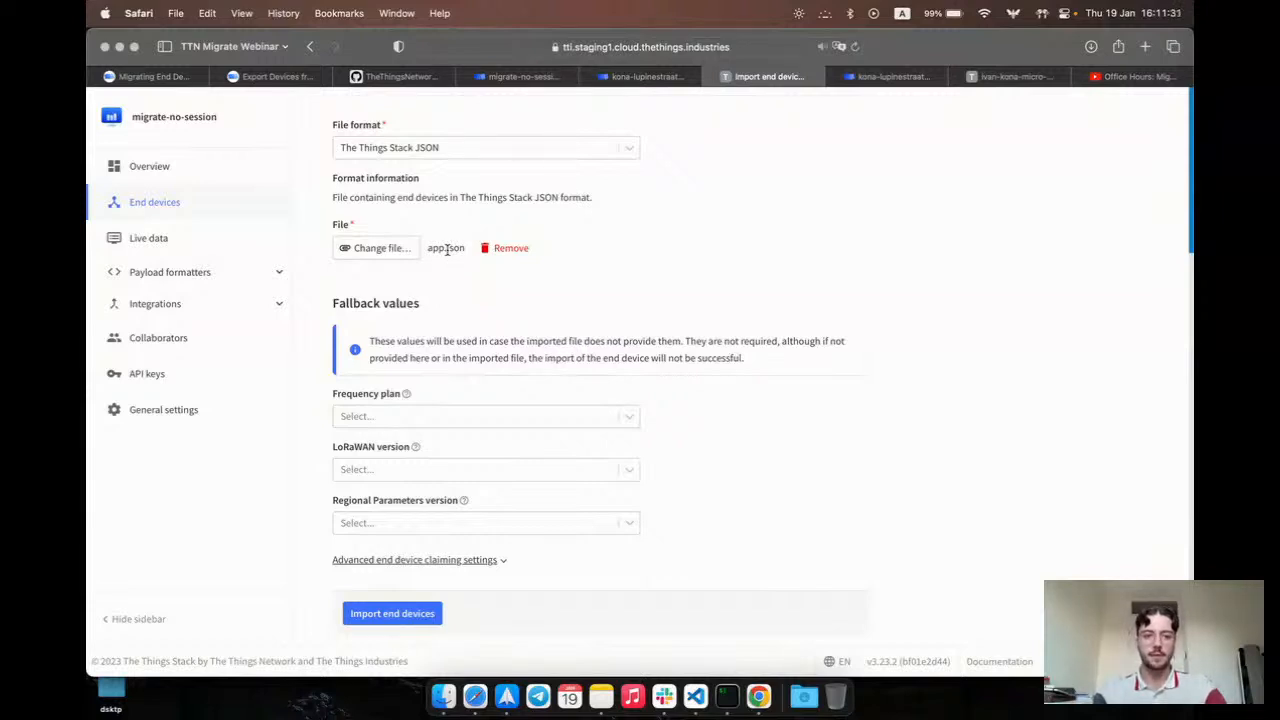
{"action": "left_click", "coordinate": [495, 416]}
{"action": "left_click", "coordinate": [490, 477]}
{"action": "left_click", "coordinate": [520, 469]}
{"action": "left_click", "coordinate": [455, 586]}
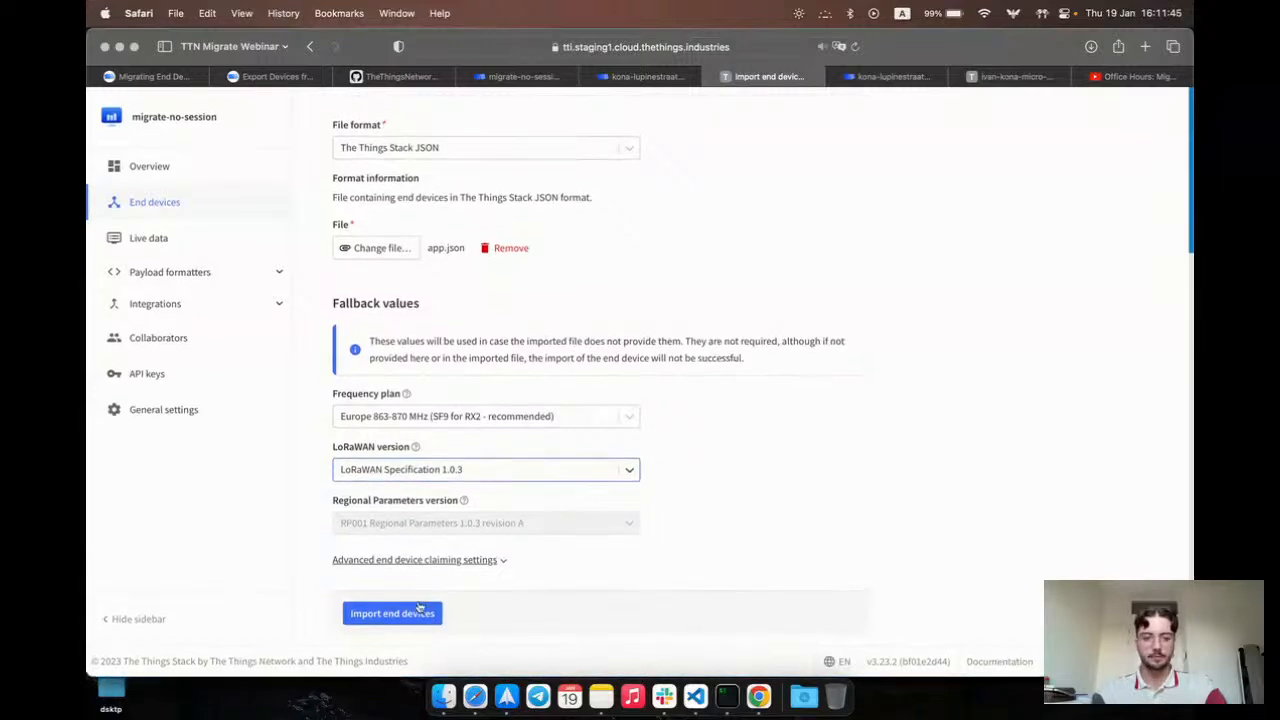
Import the end devices, review the process log, and proceed to the end device list.
{"action": "left_click", "coordinate": [418, 609]}
{"action": "scroll", "coordinate": [338, 395], "scroll_direction": "down", "scroll_amount": 2}
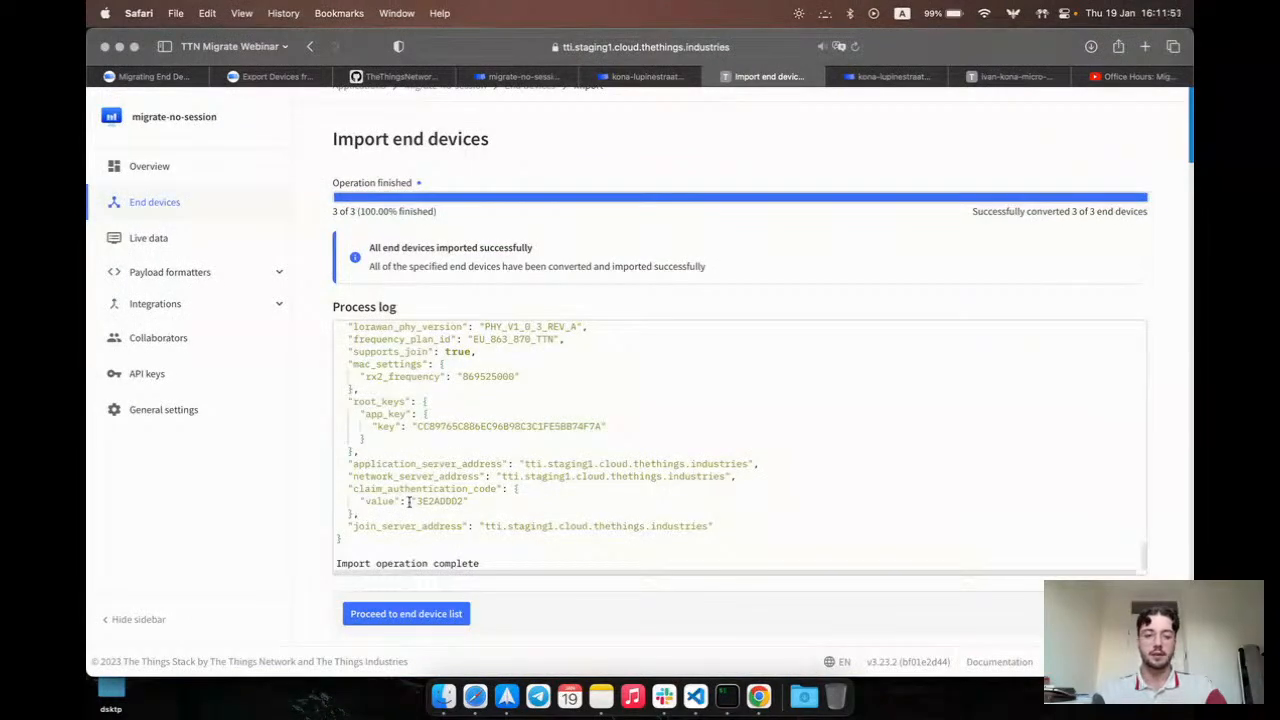
{"action": "left_click", "coordinate": [395, 614]}
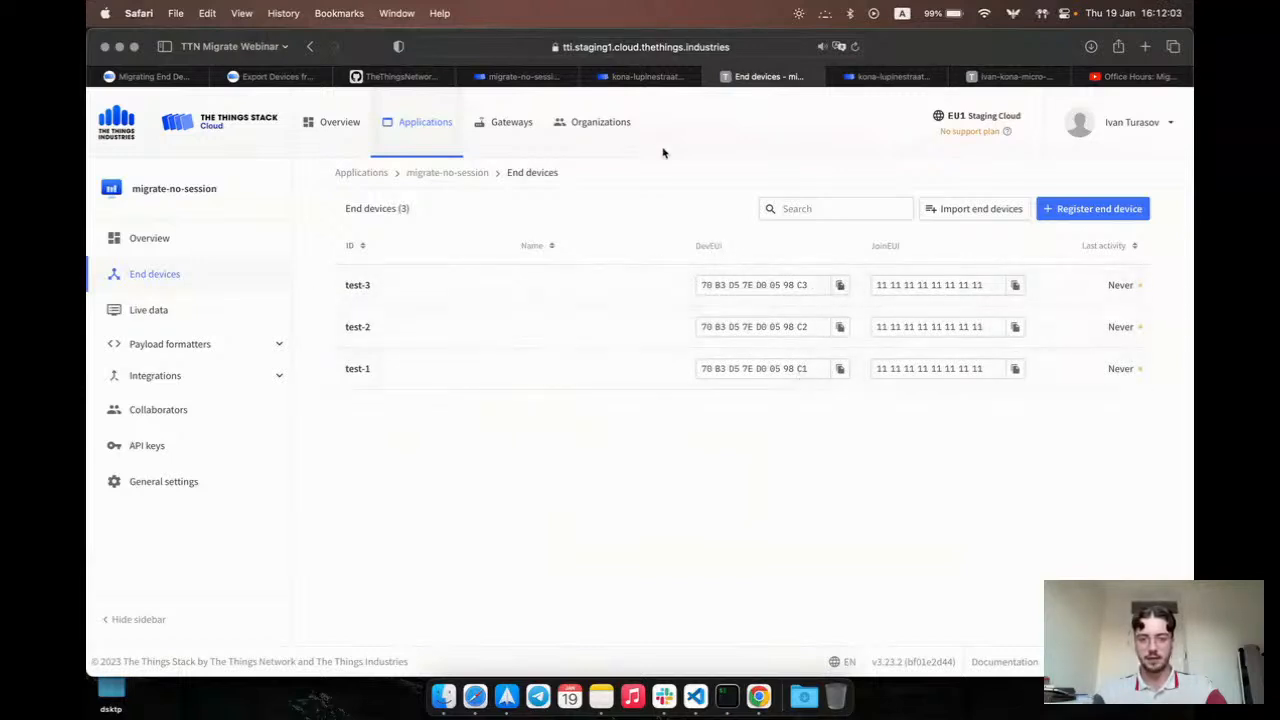
Compare the imported devices with those in the Community Edition migrate-no-session application.
{"action": "left_click", "coordinate": [520, 76]}
{"action": "scroll", "coordinate": [606, 337], "scroll_direction": "down", "scroll_amount": 1}
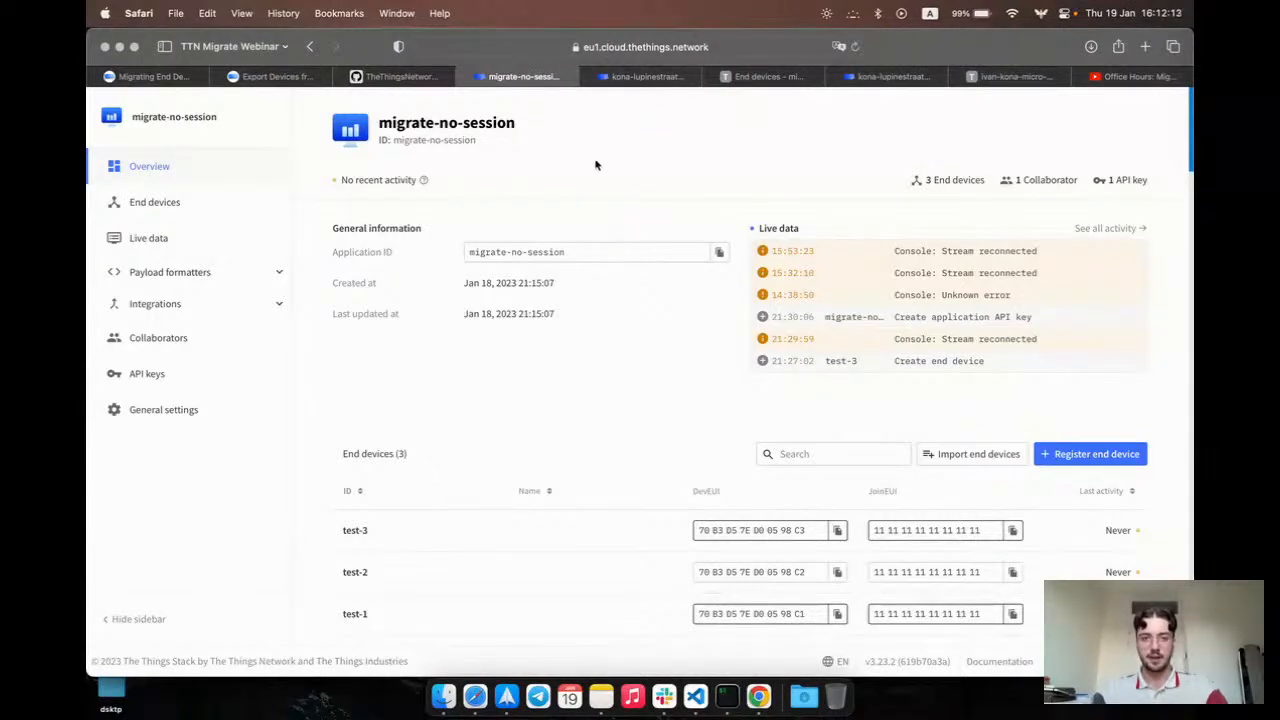
{"action": "scroll", "coordinate": [594, 154], "scroll_direction": "up", "scroll_amount": 3}
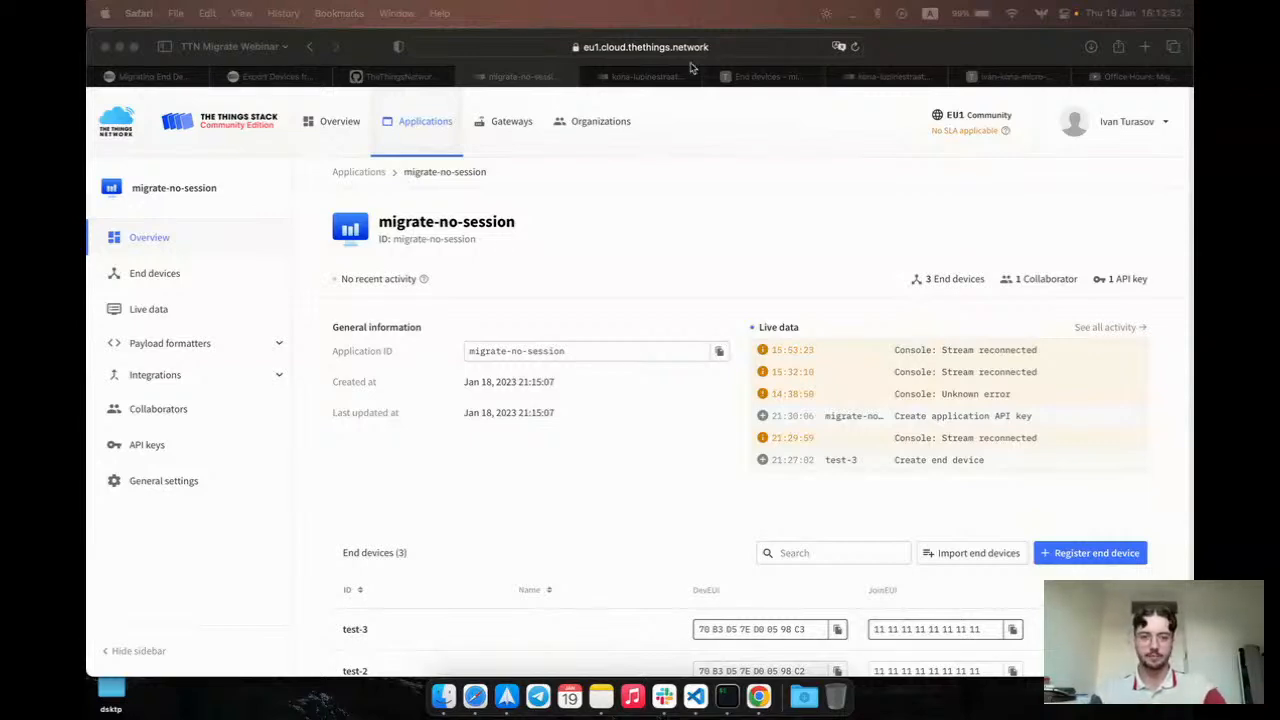
Check the DevEUIs and JoinEUIs of test-1 to test-3 in the Community Edition application against the Cloud end device list.
{"action": "scroll", "coordinate": [657, 320], "scroll_direction": "down", "scroll_amount": 3}
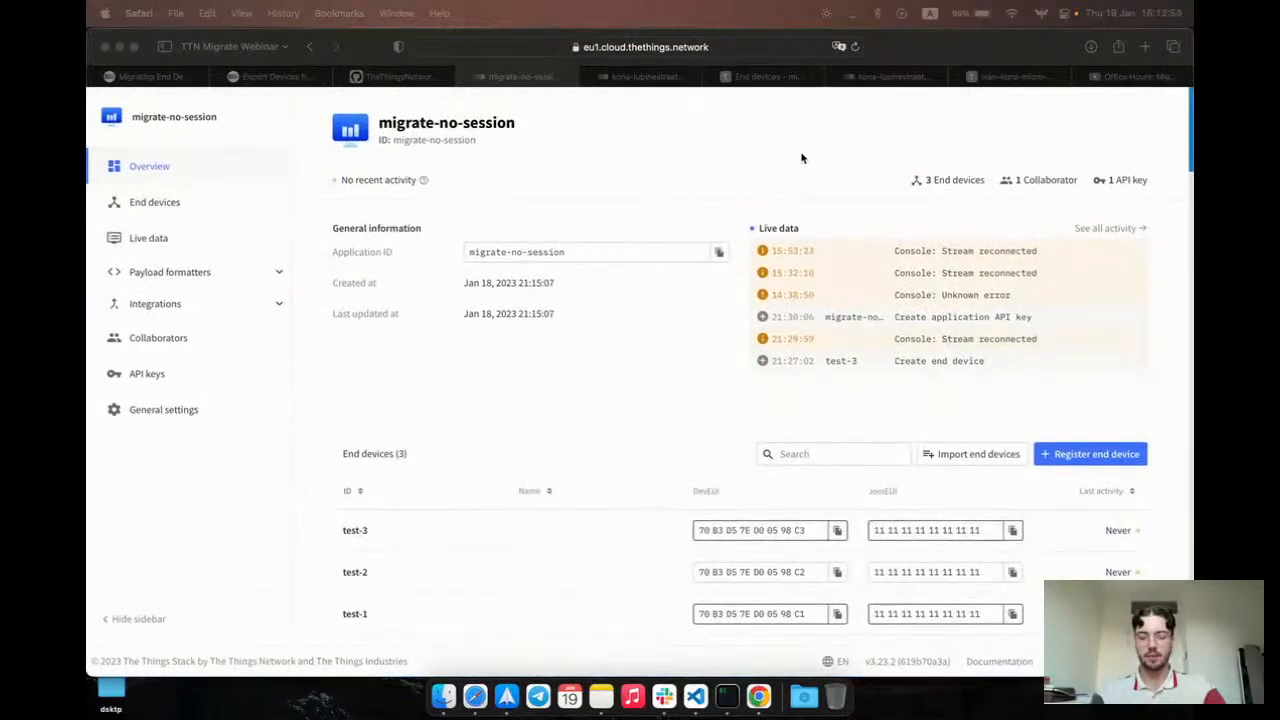
{"action": "left_click", "coordinate": [768, 77]}
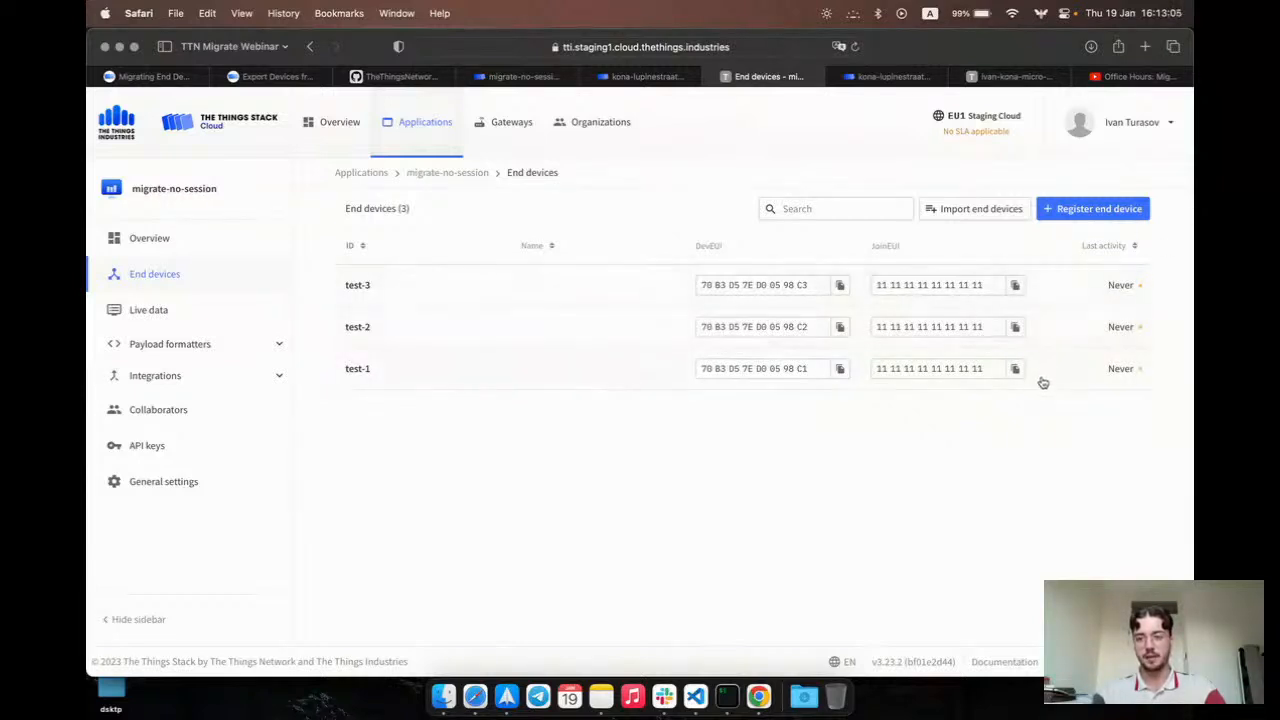
{"action": "left_click", "coordinate": [520, 76]}
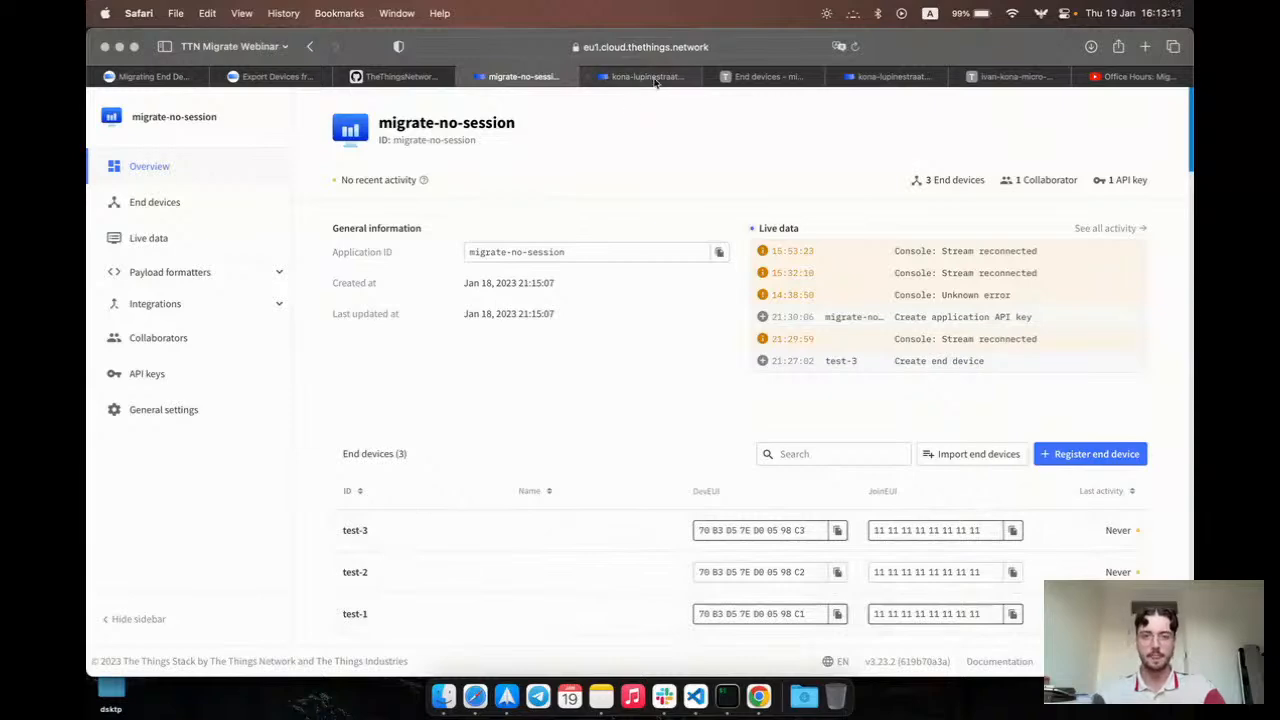
Open the Migrate Active Device Session documentation and read its gateway migration note and the migration tool instructions.
{"action": "left_click", "coordinate": [150, 76]}
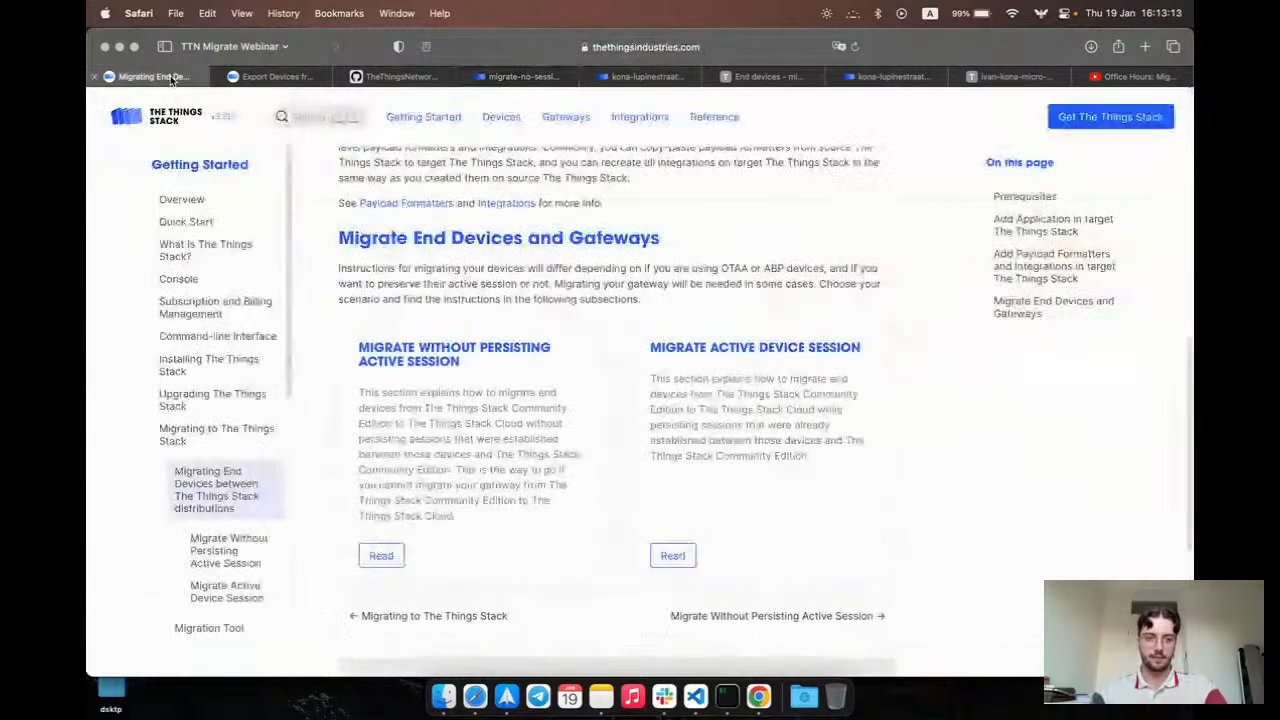
{"action": "left_click", "coordinate": [282, 78]}
{"action": "scroll", "coordinate": [437, 280], "scroll_direction": "down", "scroll_amount": 3}
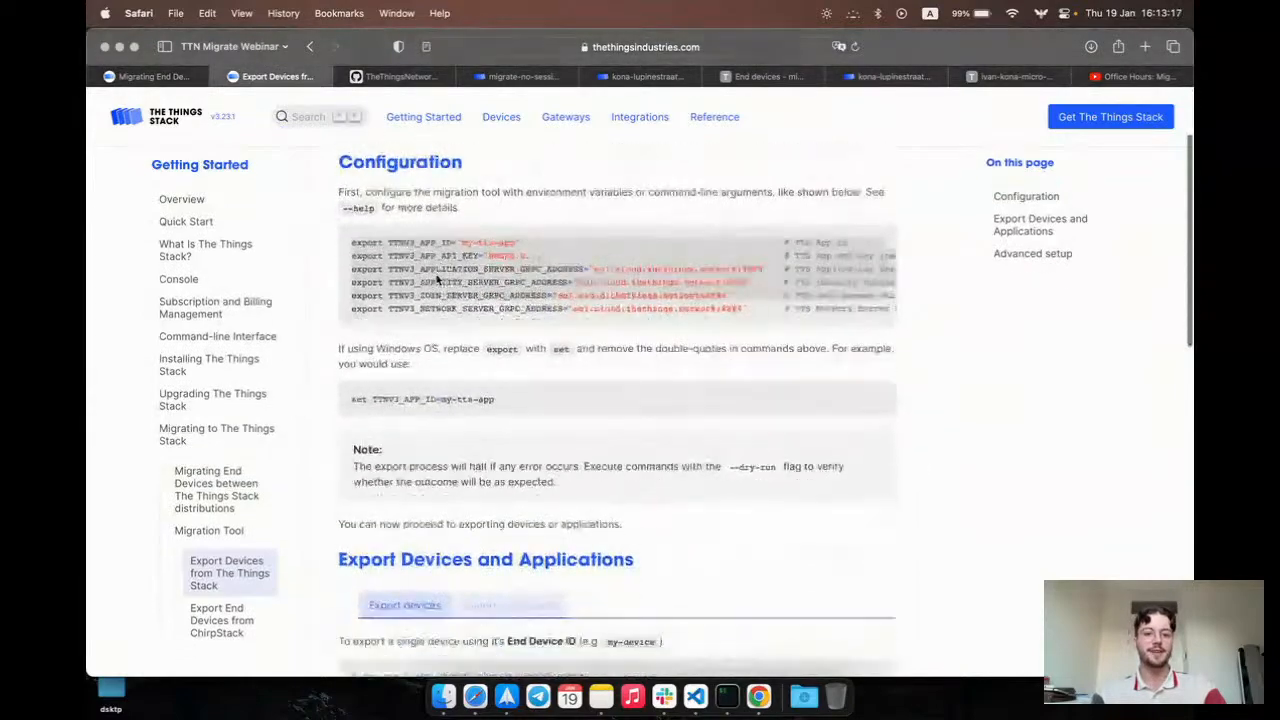
{"action": "key", "text": "ctrl+shift+Tab"}
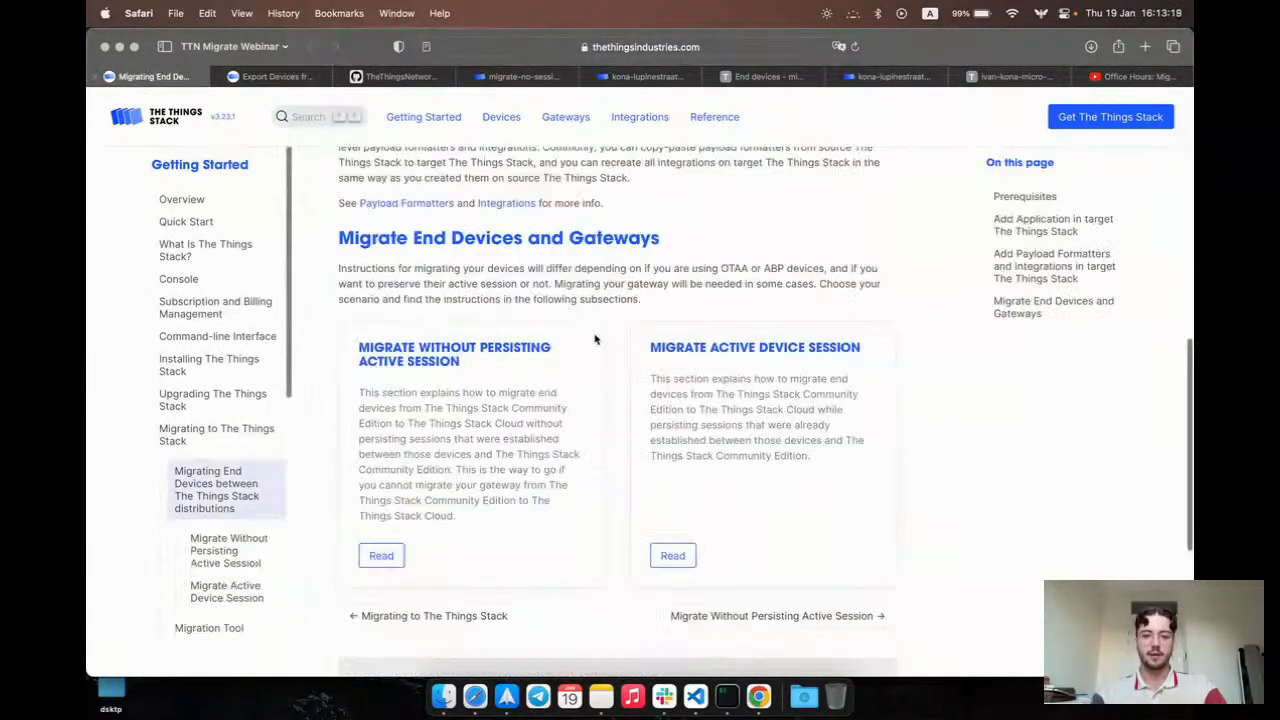
{"action": "left_click", "coordinate": [665, 555]}
{"action": "scroll", "coordinate": [570, 366], "scroll_direction": "down", "scroll_amount": 2}
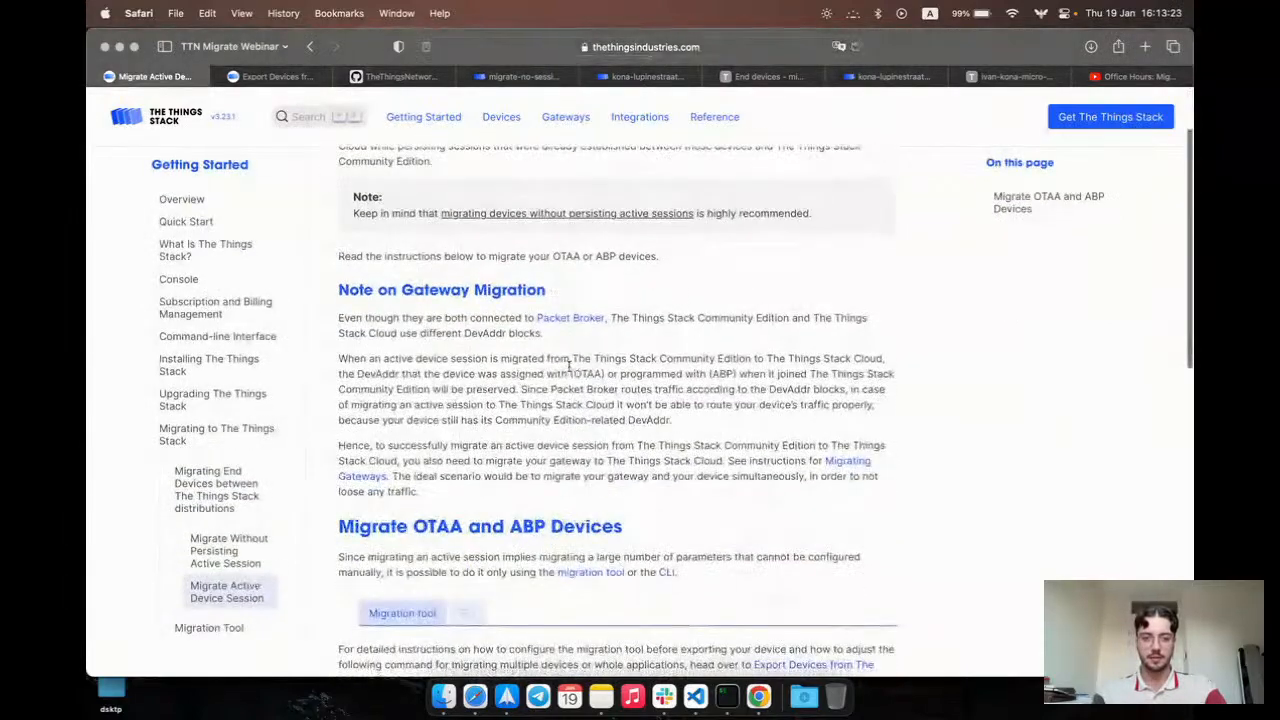
{"action": "scroll", "coordinate": [570, 366], "scroll_direction": "down", "scroll_amount": 5}
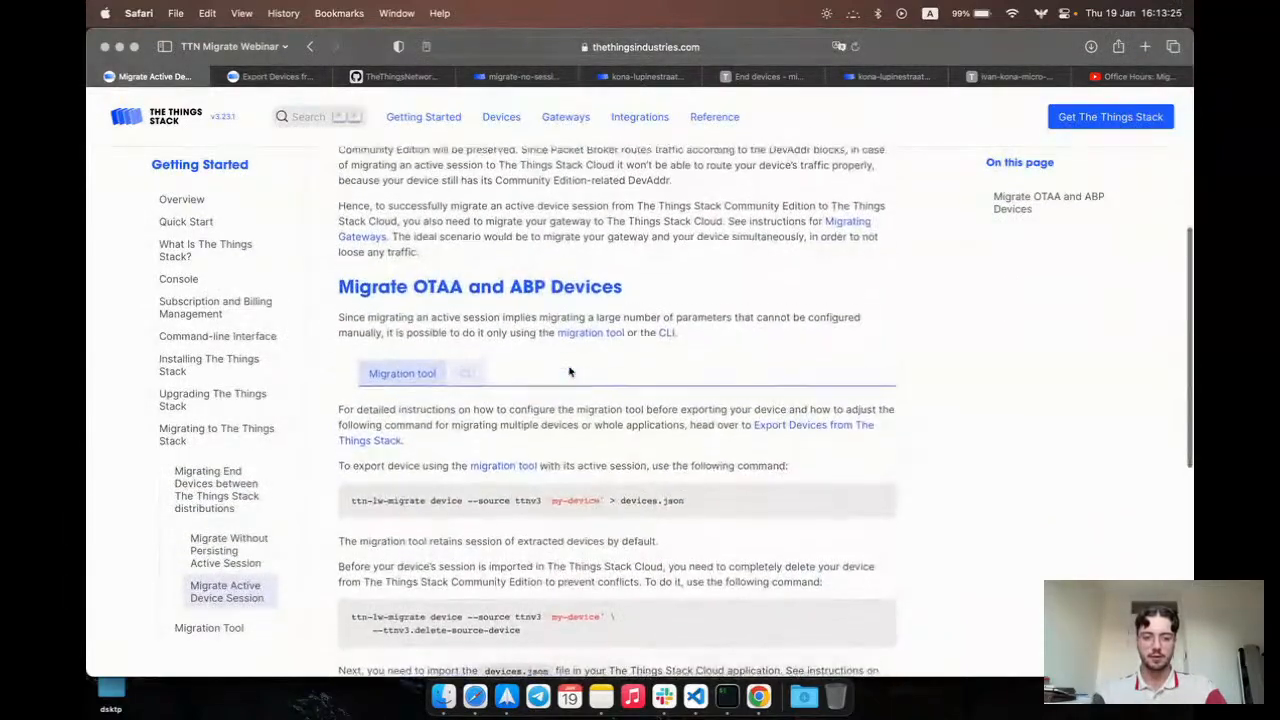
{"action": "scroll", "coordinate": [570, 372], "scroll_direction": "up", "scroll_amount": 4}
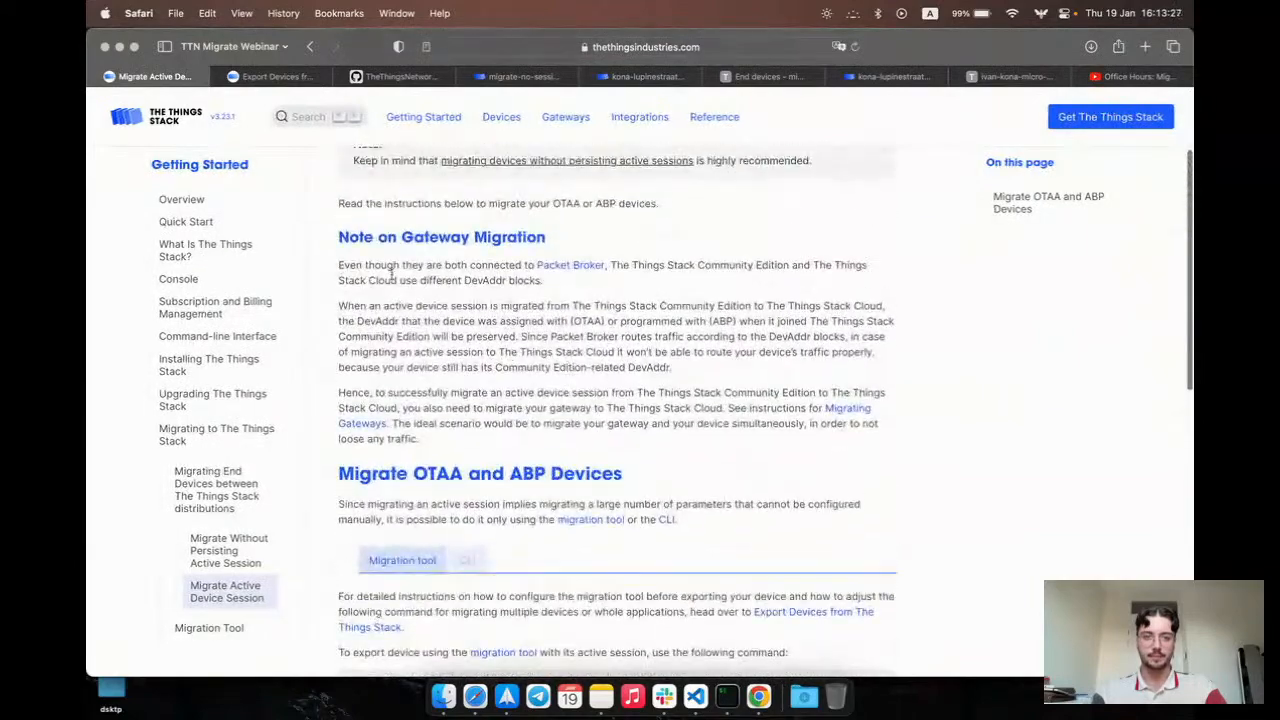
{"action": "scroll", "coordinate": [416, 336], "scroll_direction": "up", "scroll_amount": 2}
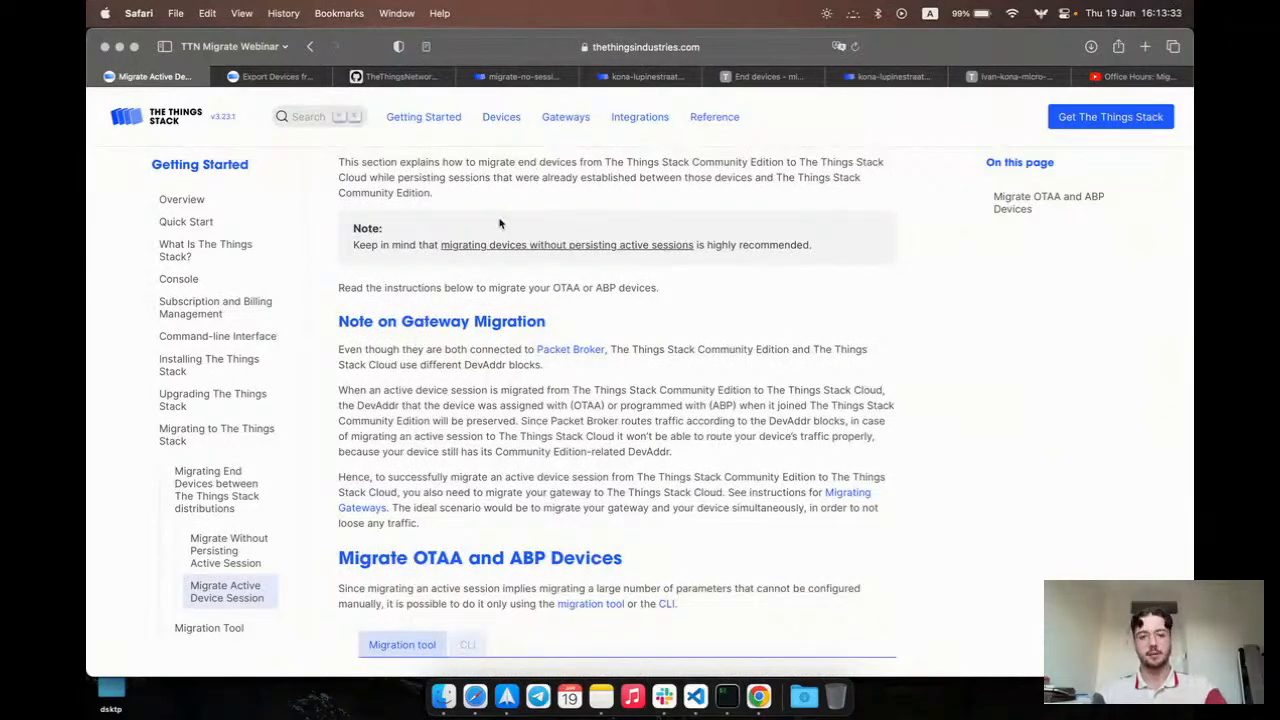
Open the Community Edition migrate-session application and review its end device activity alongside the Kona gateway's overview.
{"action": "left_click", "coordinate": [650, 77]}
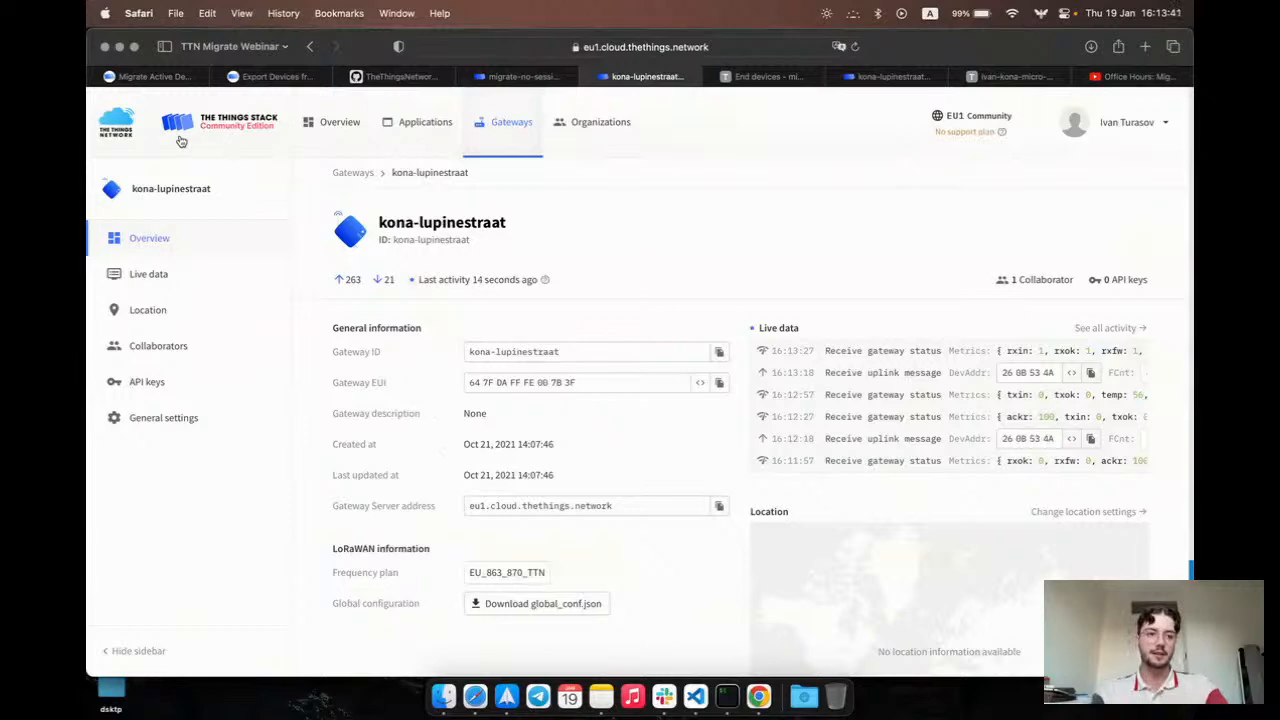
{"action": "left_click", "coordinate": [523, 80]}
{"action": "left_click", "coordinate": [377, 172]}
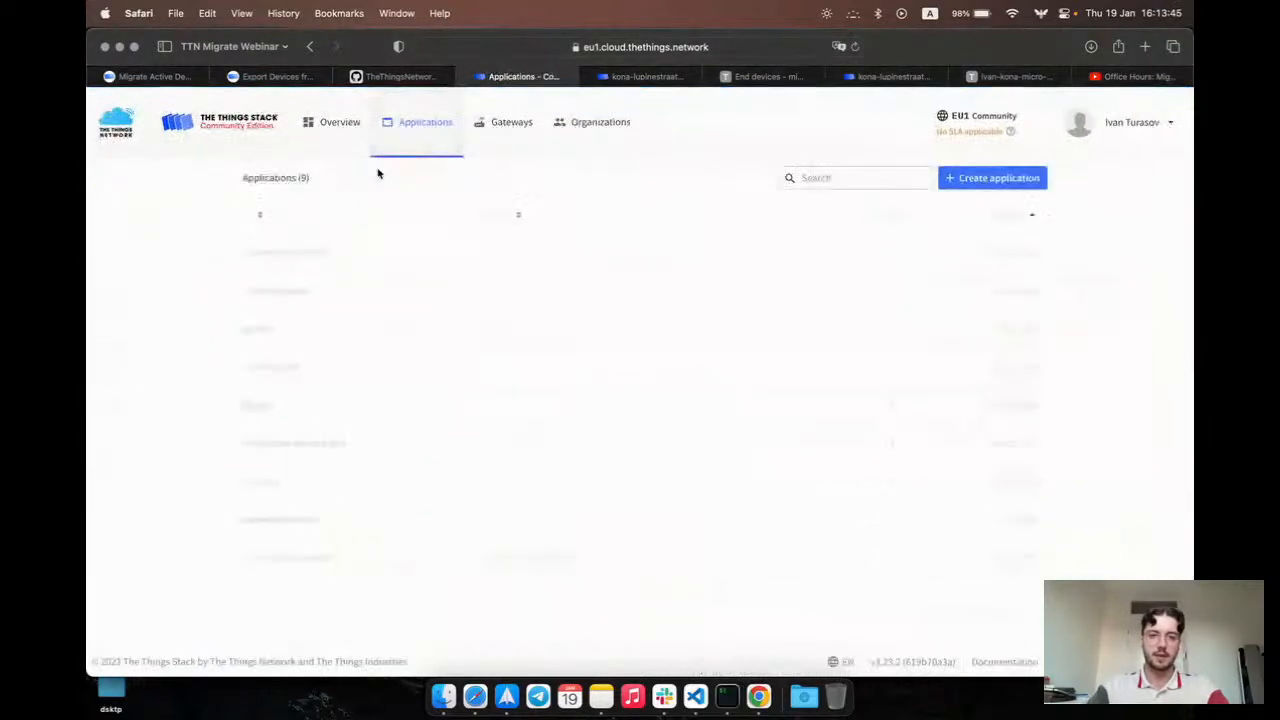
{"action": "left_click", "coordinate": [357, 289]}
{"action": "scroll", "coordinate": [432, 445], "scroll_direction": "down", "scroll_amount": 1}
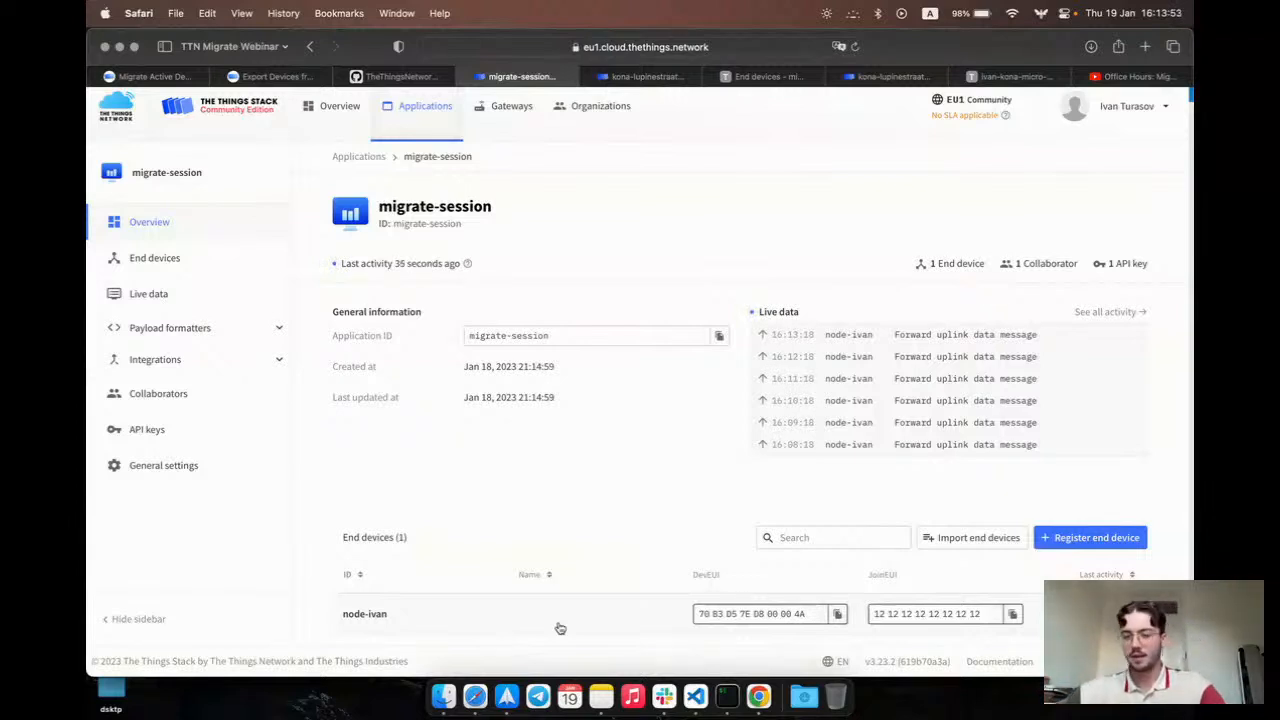
{"action": "left_click", "coordinate": [634, 78]}
{"action": "left_click", "coordinate": [536, 76]}
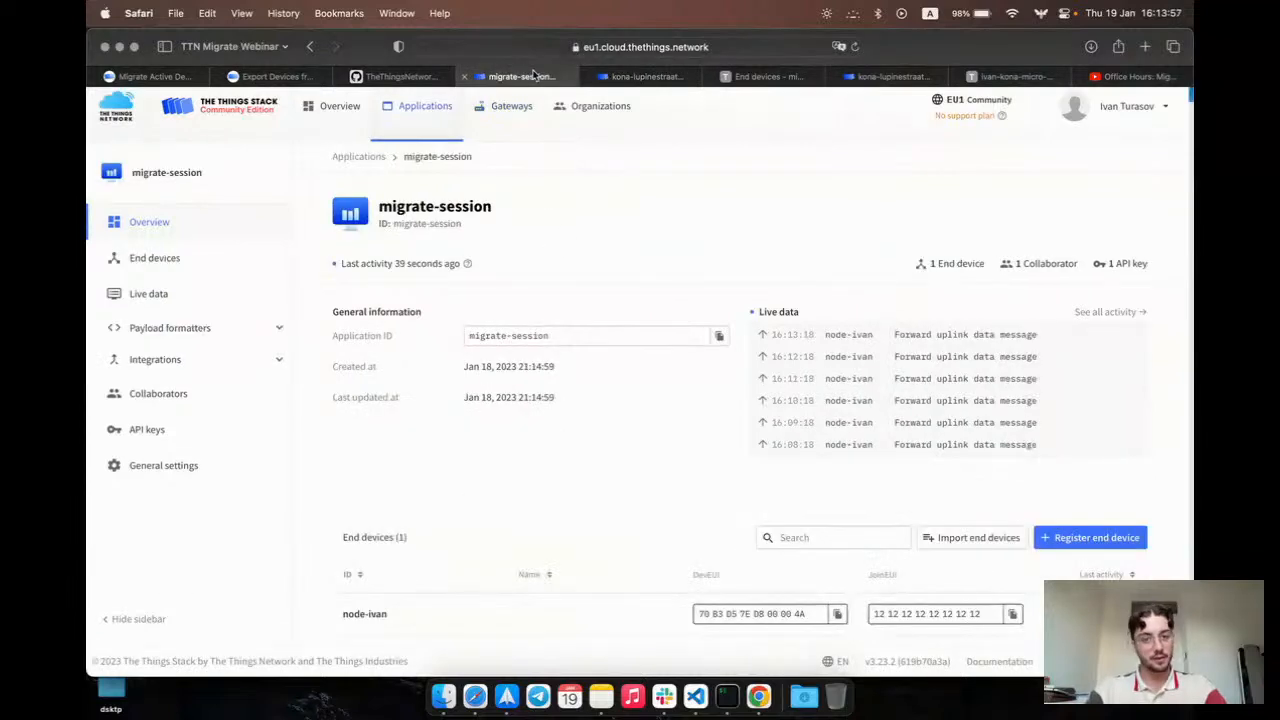
{"action": "left_click", "coordinate": [652, 78]}
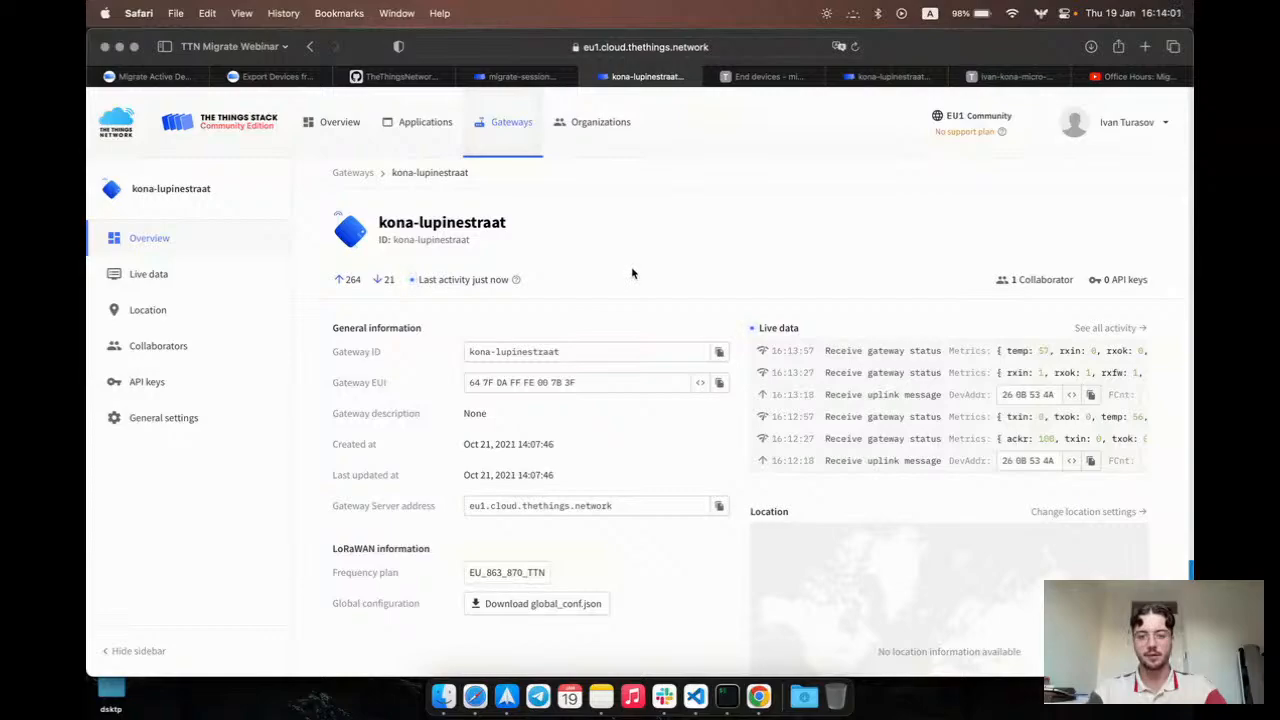
Switch to iTerm2 and open /etc/default/config.json in vi in the gateway's SSH session.
{"action": "left_click", "coordinate": [727, 692]}
{"action": "left_click", "coordinate": [768, 517]}
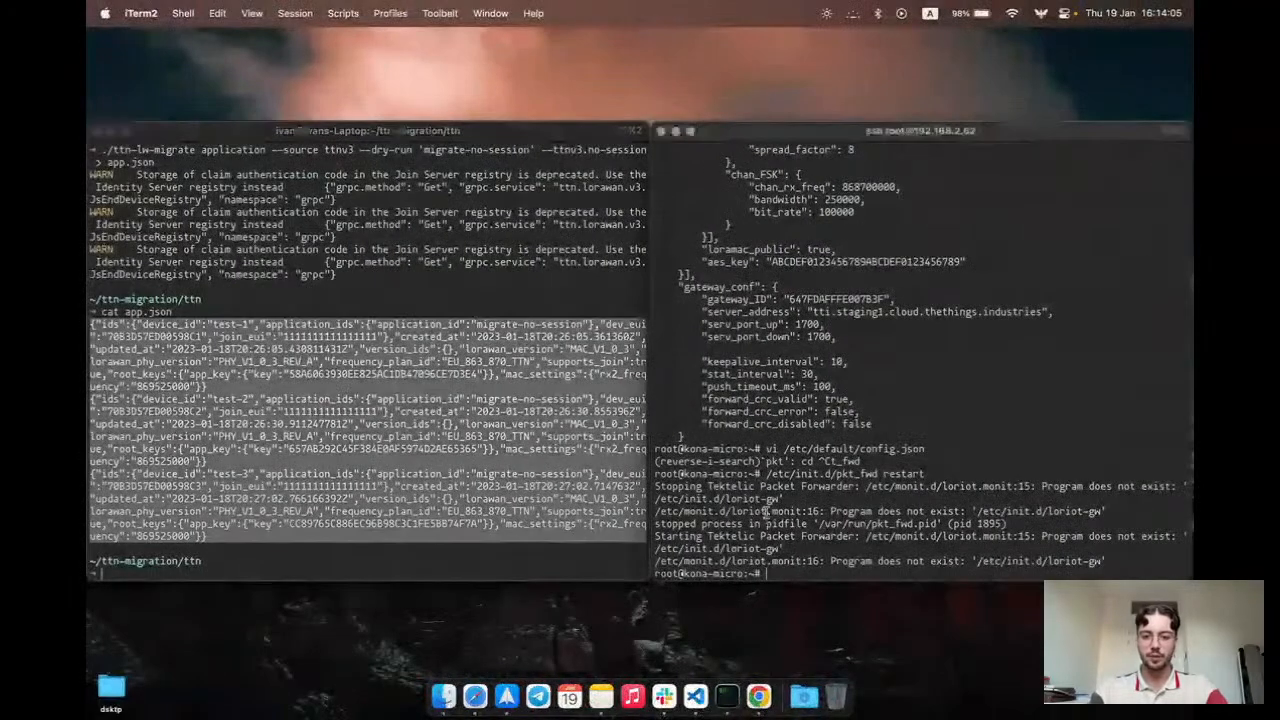
{"action": "key", "text": "Up"}
{"action": "key", "text": "Up"}
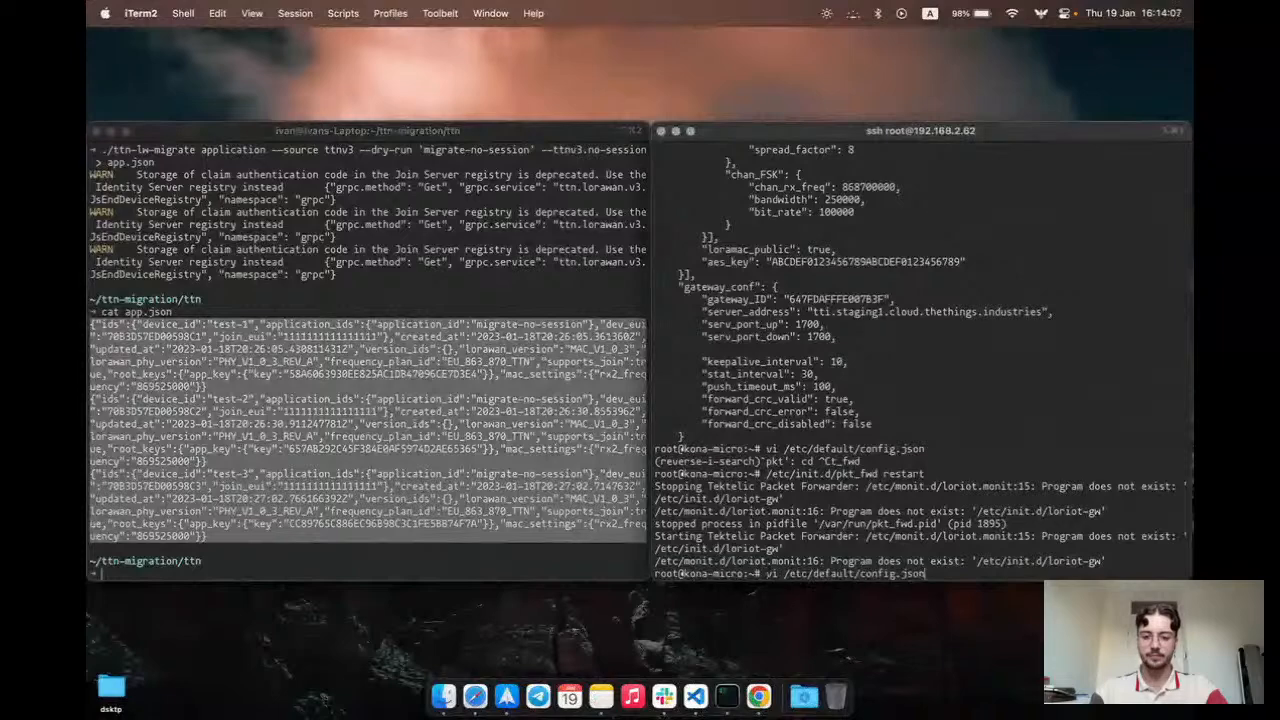
{"action": "key", "text": "Return"}
Set server_address under gateway_conf to tti.staging1.cloud.thethings.industries, then save the configuration file and quit vi.
{"action": "key", "text": "Down"}
{"action": "key", "text": "Down"}
{"action": "key", "text": "Down"}
{"action": "key", "text": "Down"}
{"action": "key", "text": "Down"}
{"action": "key", "text": "Down"}
{"action": "key", "text": "Down"}
{"action": "key", "text": "Down"}
{"action": "key", "text": "Down"}
{"action": "key", "text": "Down"}
{"action": "key", "text": "Down"}
{"action": "key", "text": "Down"}
{"action": "key", "text": "Down"}
{"action": "key", "text": "Down"}
{"action": "key", "text": "Down"}
{"action": "key", "text": "Down"}
{"action": "key", "text": "Down"}
{"action": "key", "text": "Down"}
{"action": "key", "text": "Down"}
{"action": "key", "text": "Down"}
{"action": "key", "text": "Down"}
{"action": "key", "text": "Down"}
{"action": "key", "text": "Down"}
{"action": "key", "text": "Down"}
{"action": "key", "text": "Down"}
{"action": "key", "text": "Down"}
{"action": "key", "text": "Down"}
{"action": "key", "text": "Down"}
{"action": "key", "text": "Down"}
{"action": "key", "text": "Down"}
{"action": "key", "text": "Up"}
{"action": "key", "text": "Up"}
{"action": "key", "text": "Up"}
{"action": "key", "text": "Up"}
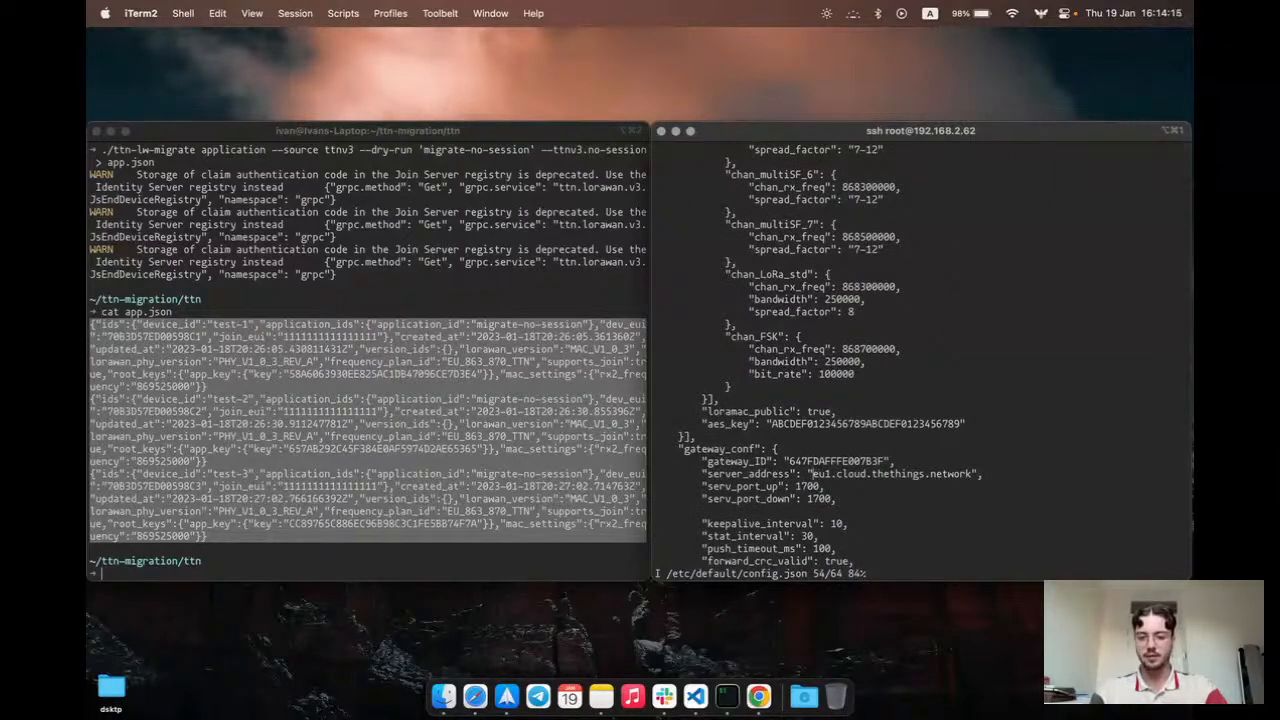
{"action": "key", "text": "Delete"}
{"action": "key", "text": "Delete"}
{"action": "key", "text": "Delete"}
{"action": "key", "text": "Delete"}
{"action": "key", "text": "Delete"}
{"action": "key", "text": "Delete"}
{"action": "key", "text": "Delete"}
{"action": "key", "text": "Delete"}
{"action": "key", "text": "Delete"}
{"action": "key", "text": "Delete"}
{"action": "key", "text": "Delete"}
{"action": "key", "text": "Delete"}
{"action": "key", "text": "Delete"}
{"action": "key", "text": "Delete"}
{"action": "key", "text": "Delete"}
{"action": "key", "text": "Delete"}
{"action": "key", "text": "Delete"}
{"action": "key", "text": "Delete"}
{"action": "key", "text": "Delete"}
{"action": "key", "text": "Delete"}
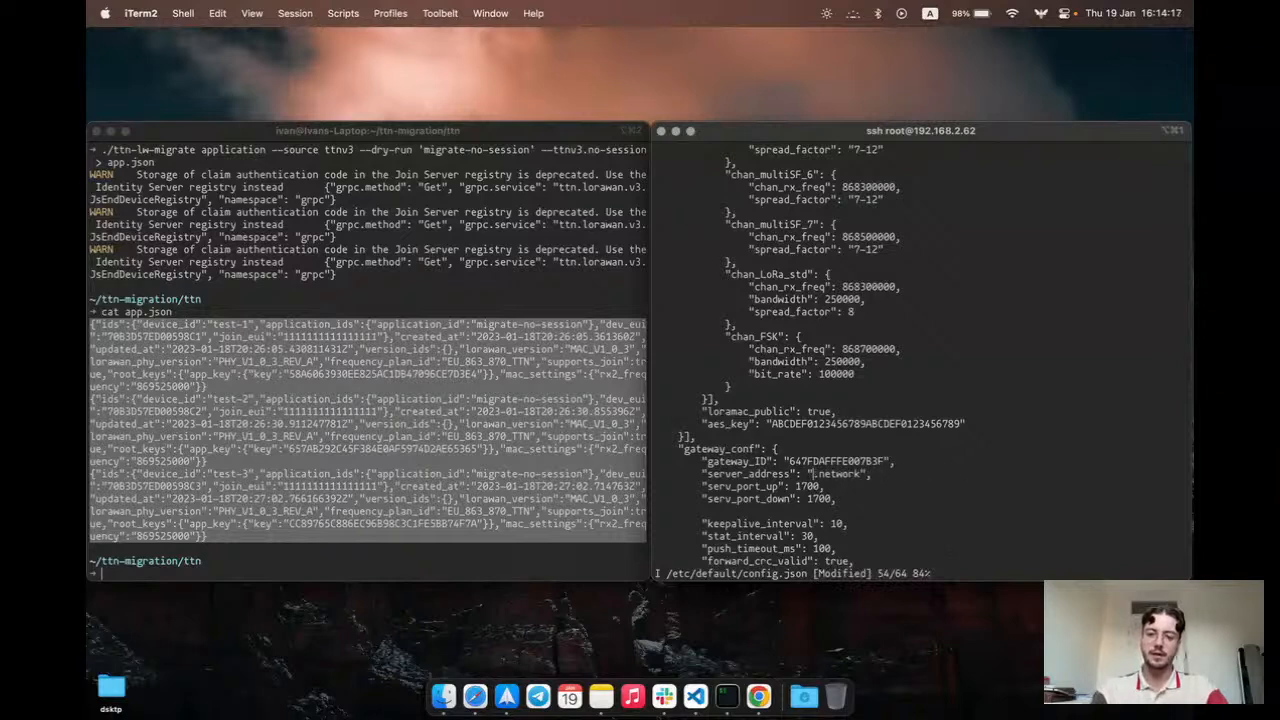
{"action": "key", "text": "Delete"}
{"action": "key", "text": "Delete"}
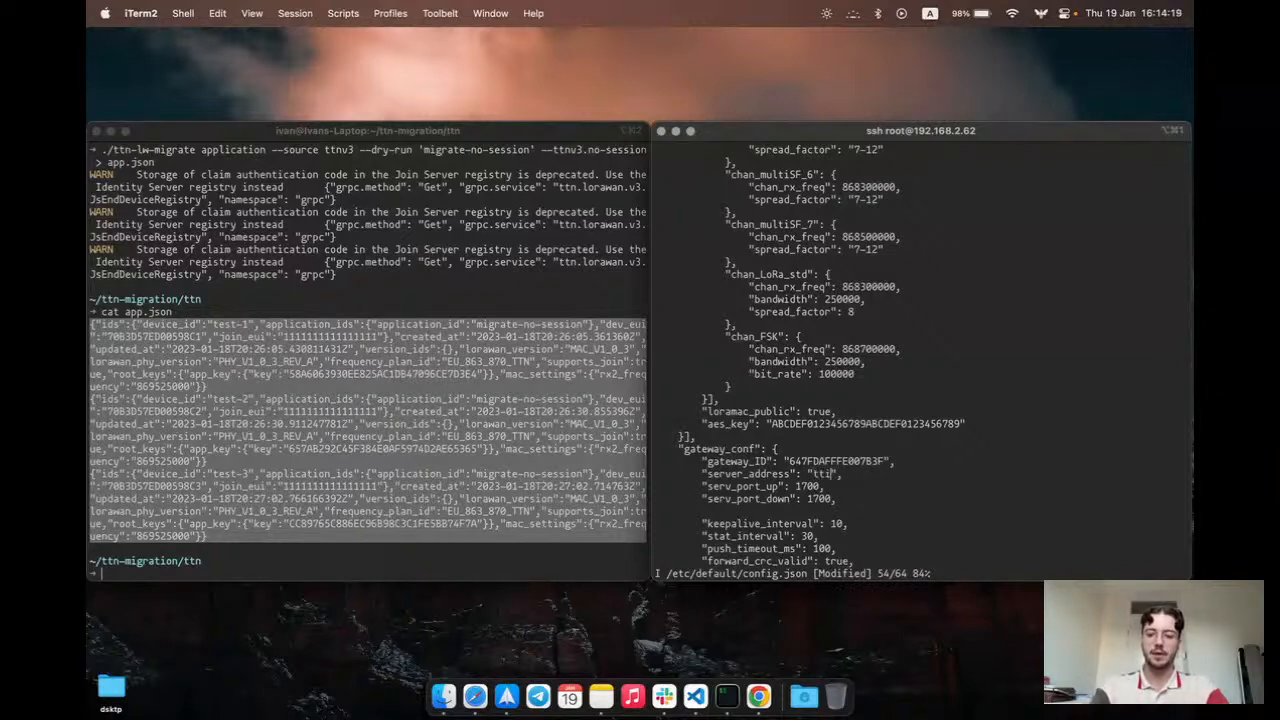
{"action": "type", "text": "tti.staging1.cl"}
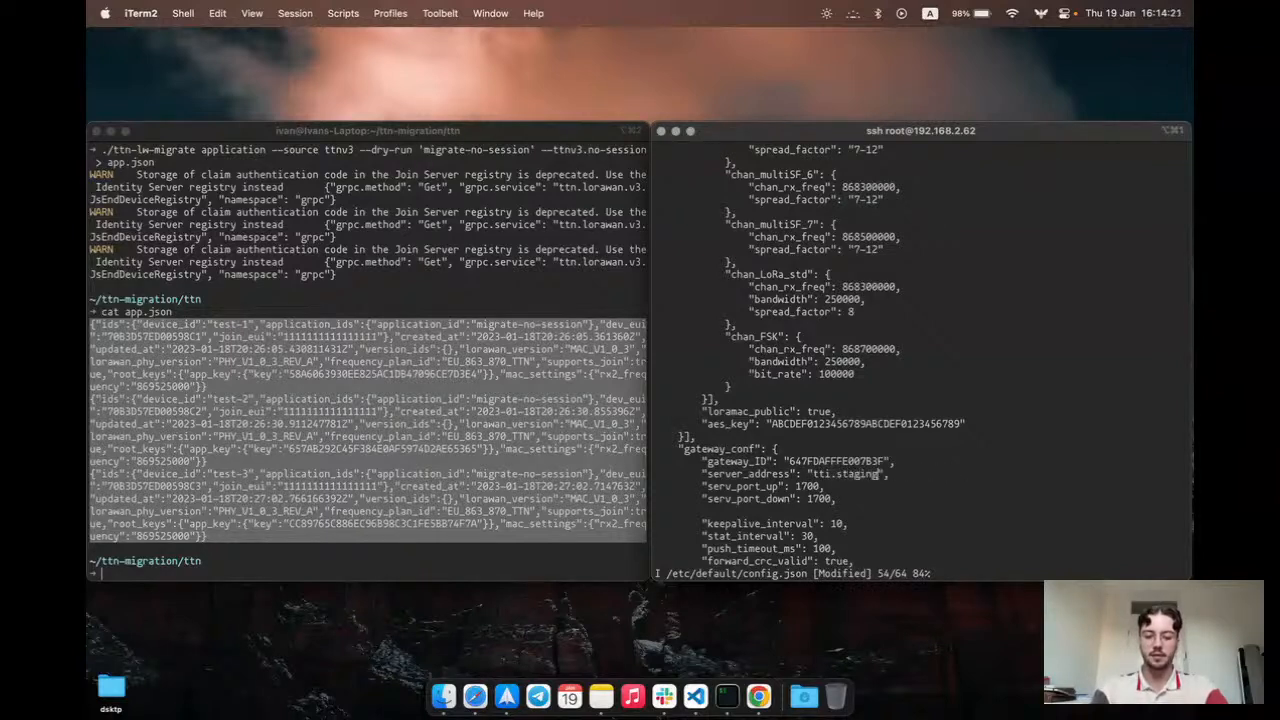
{"action": "type", "text": "oud.thethings"}
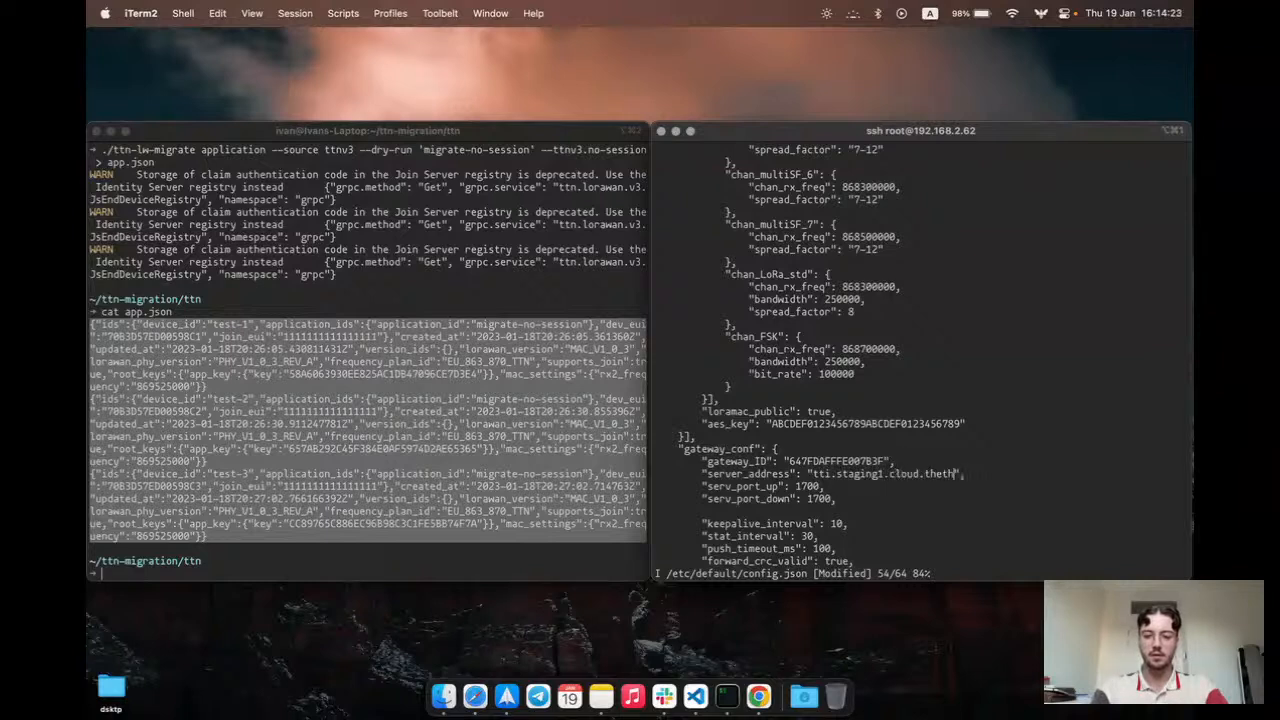
{"action": "type", "text": ".industr"}
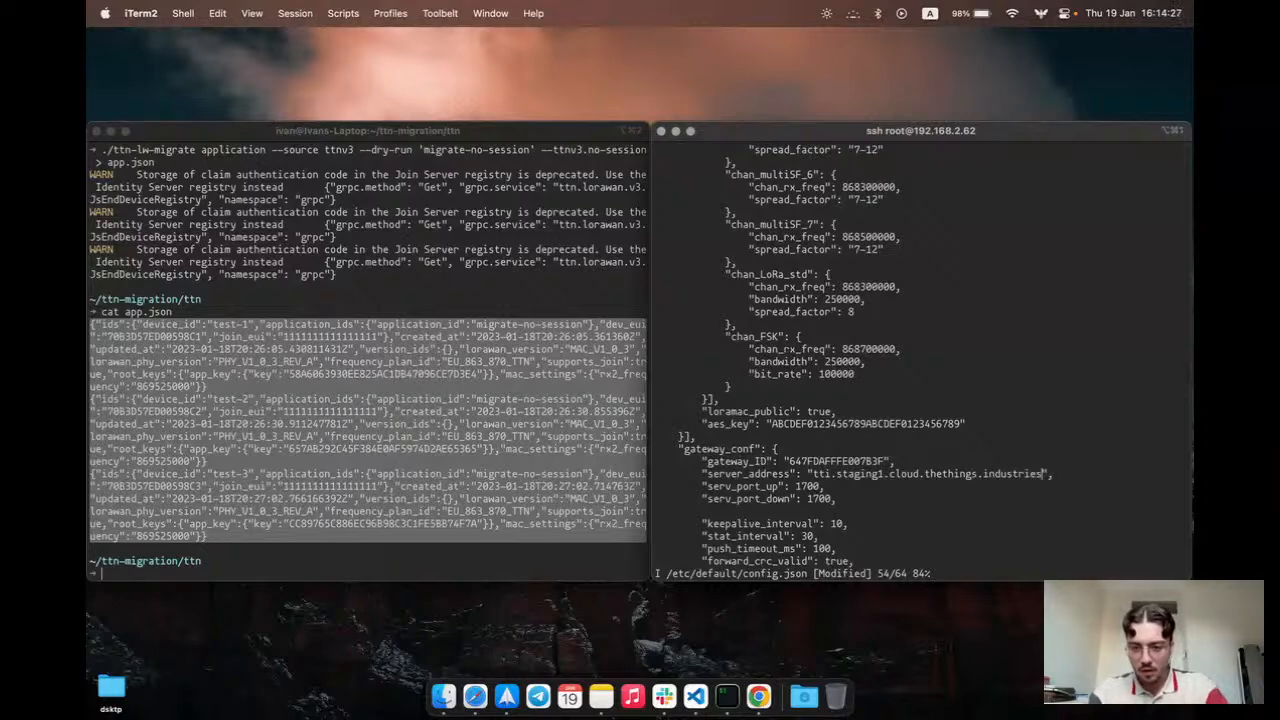
{"action": "type", "text": "ies"}
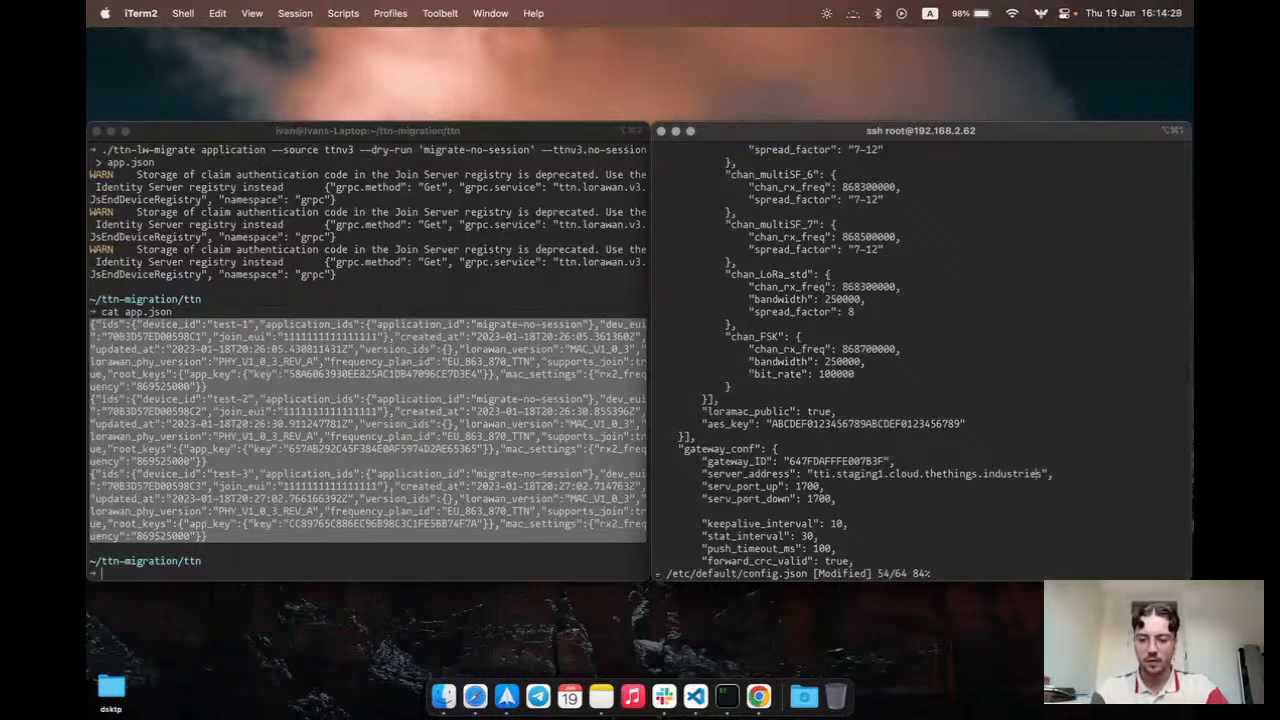
{"action": "type", "text": ":wq"}
{"action": "key", "text": "Return"}
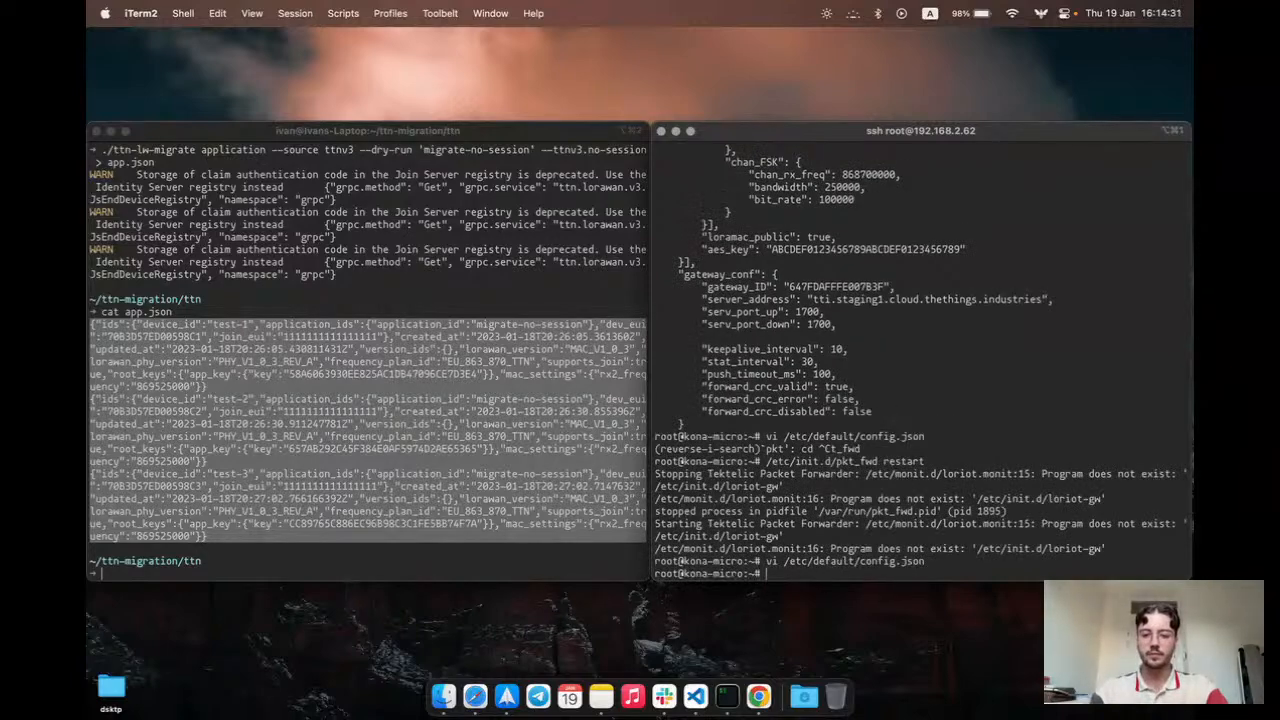
Restart the gateway's packet forwarder with /etc/init.d/pkt_fwd restart.
{"action": "key", "text": "Up"}
{"action": "key", "text": "Up"}
{"action": "key", "text": "Return"}
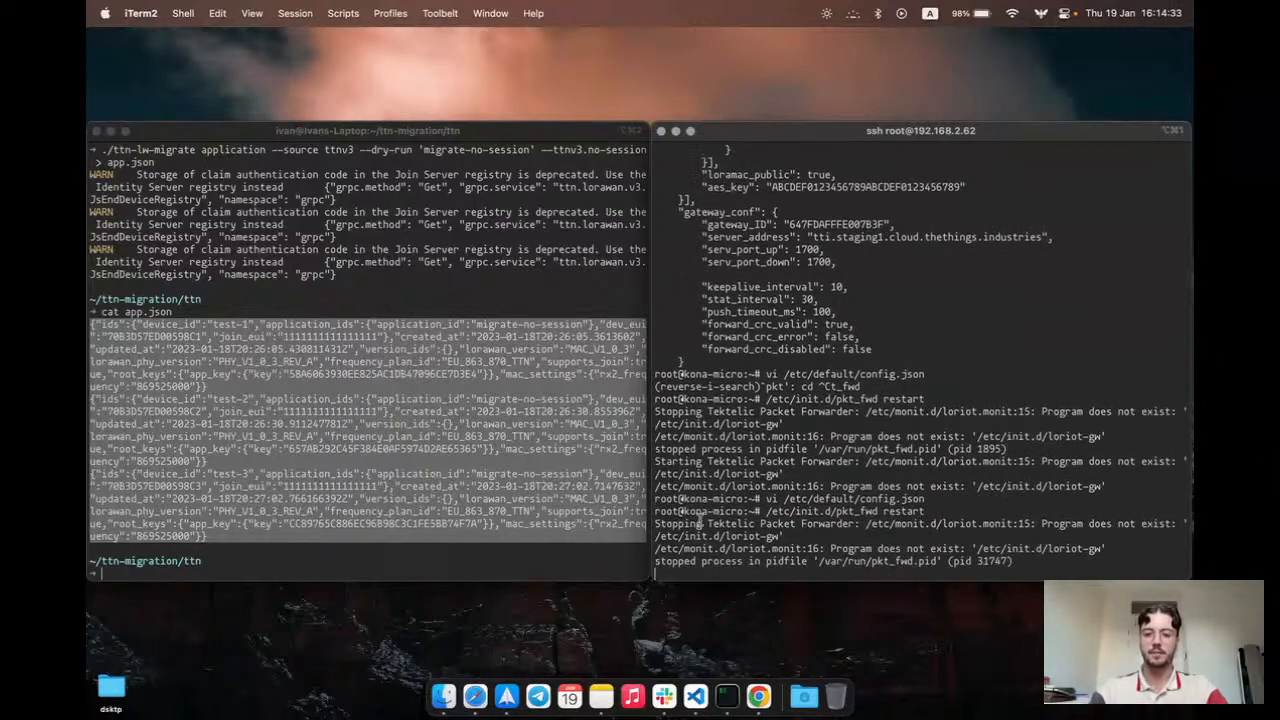
Switch to Safari, check the Cloud gateway's EUI, and turn on the verbose stream in its live data.
{"action": "key", "text": "ctrl+Left"}
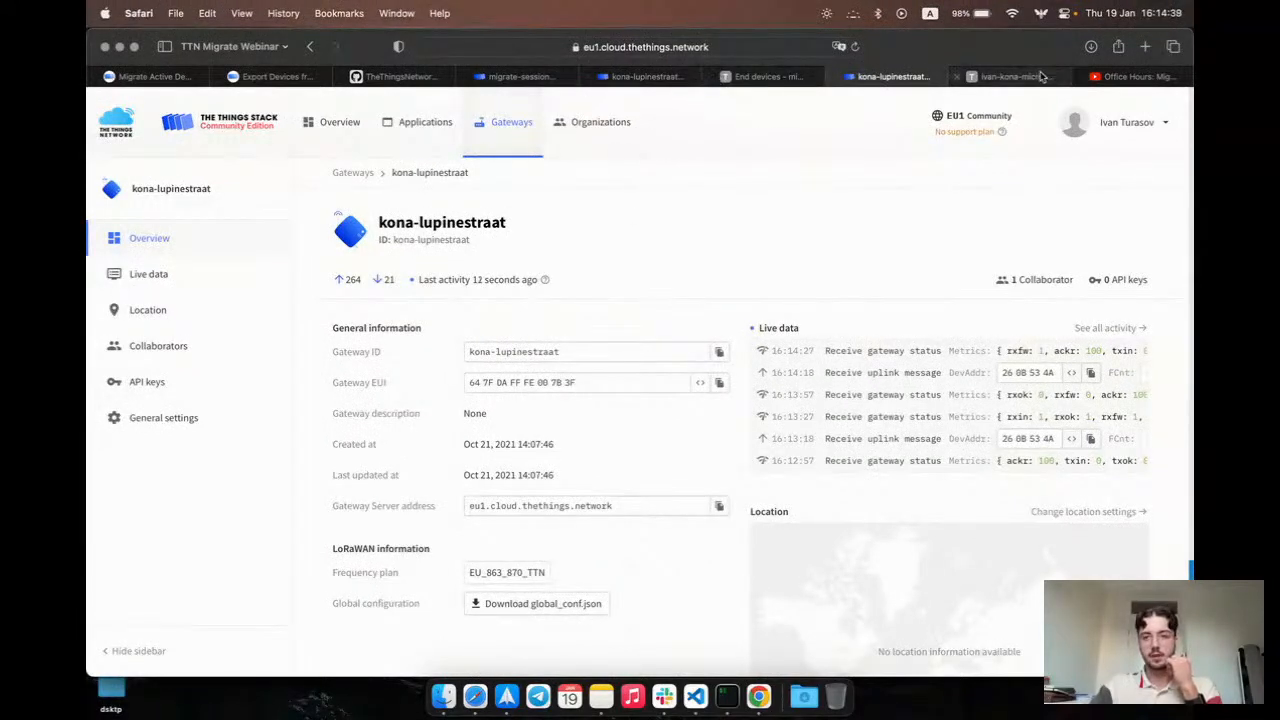
{"action": "left_click", "coordinate": [1010, 76]}
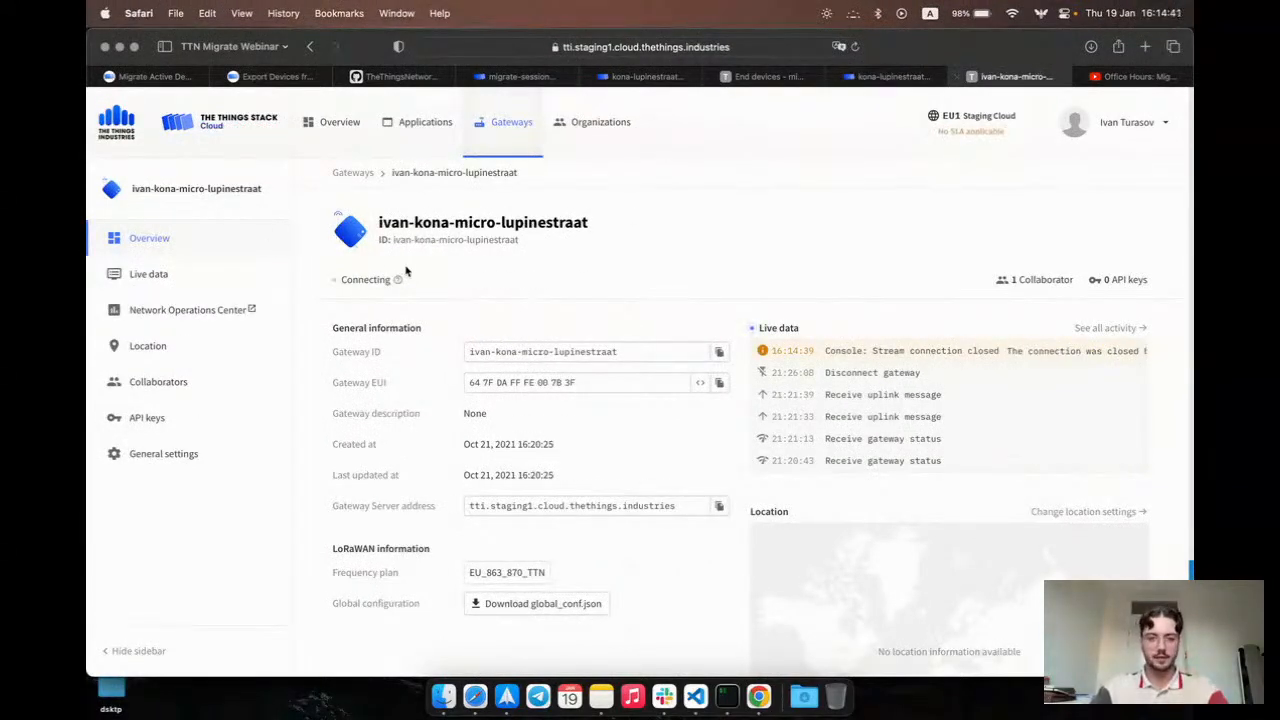
{"action": "left_click_drag", "start_coordinate": [469, 383], "coordinate": [586, 382]}
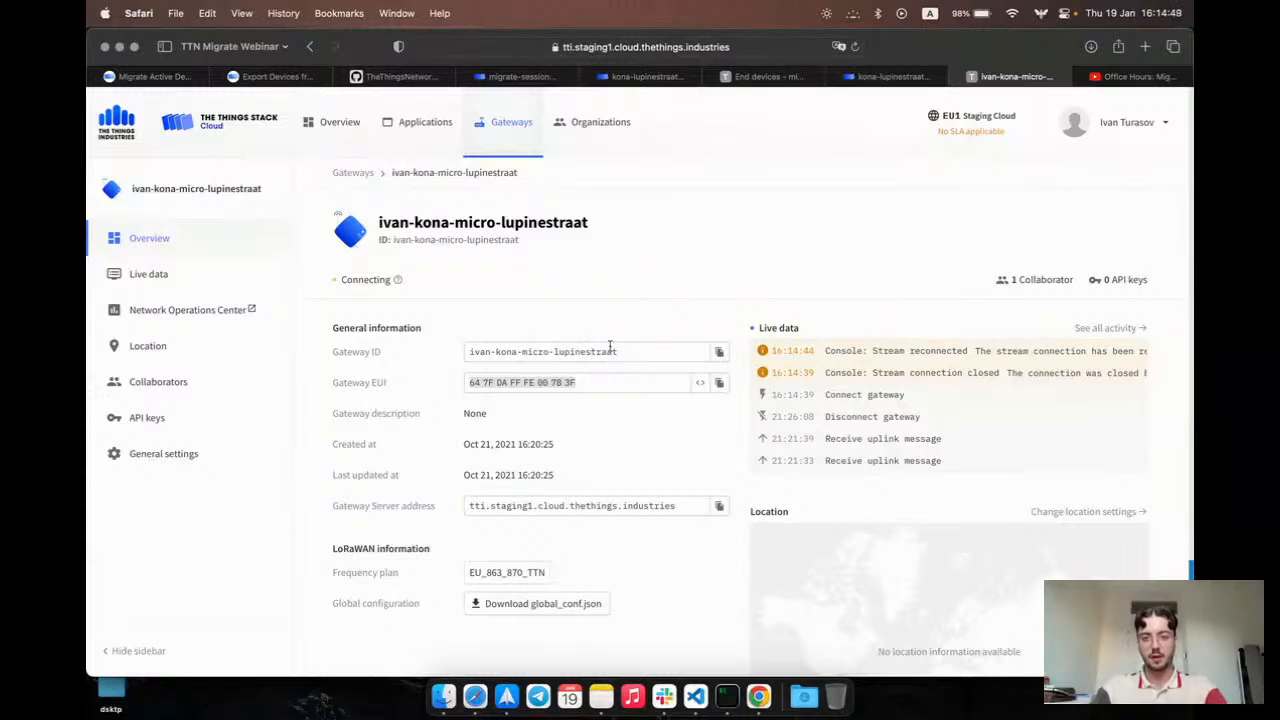
{"action": "left_click", "coordinate": [1095, 328]}
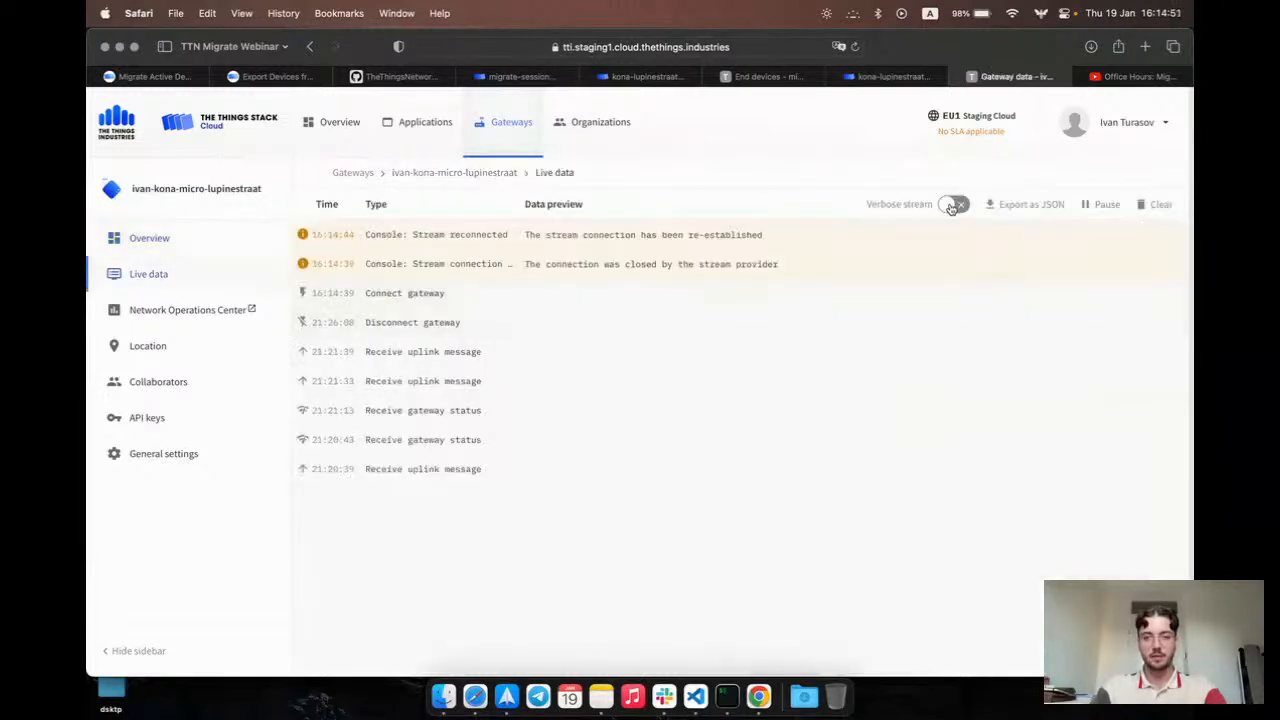
{"action": "left_click", "coordinate": [953, 205]}
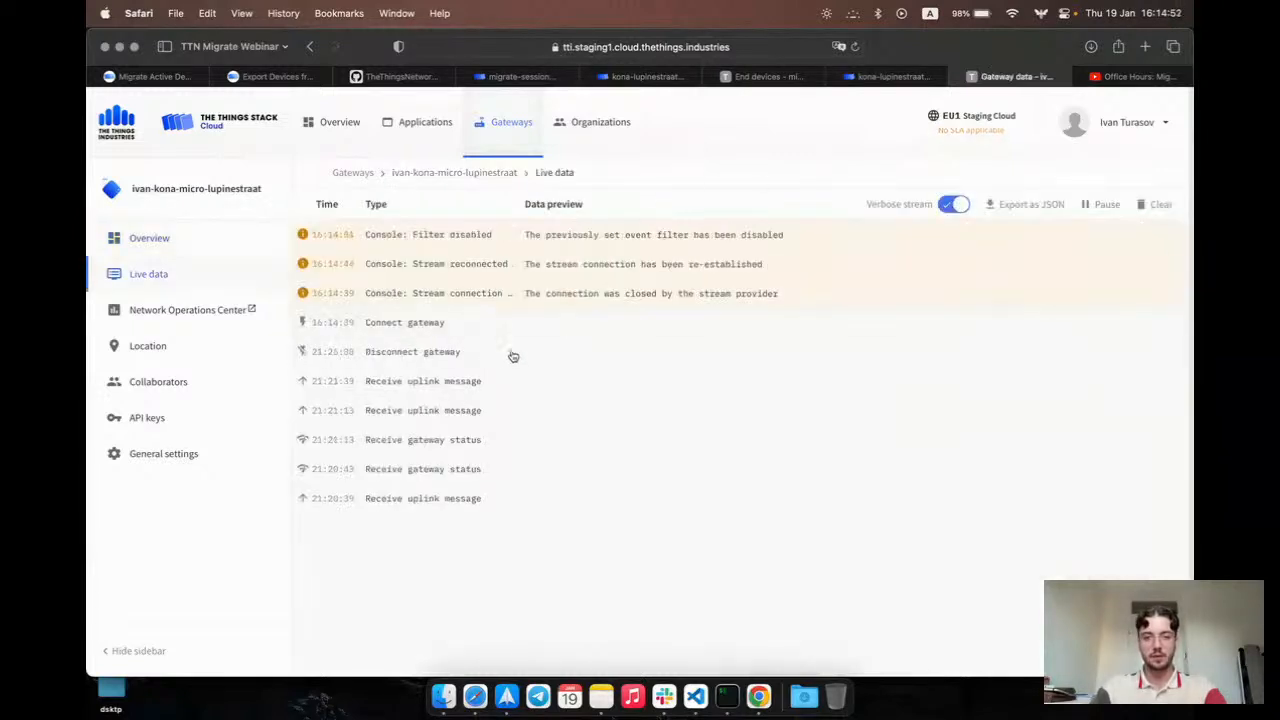
Return to the Cloud gateway's overview and check its Gateway Server address and incoming live data.
{"action": "left_click", "coordinate": [440, 182]}
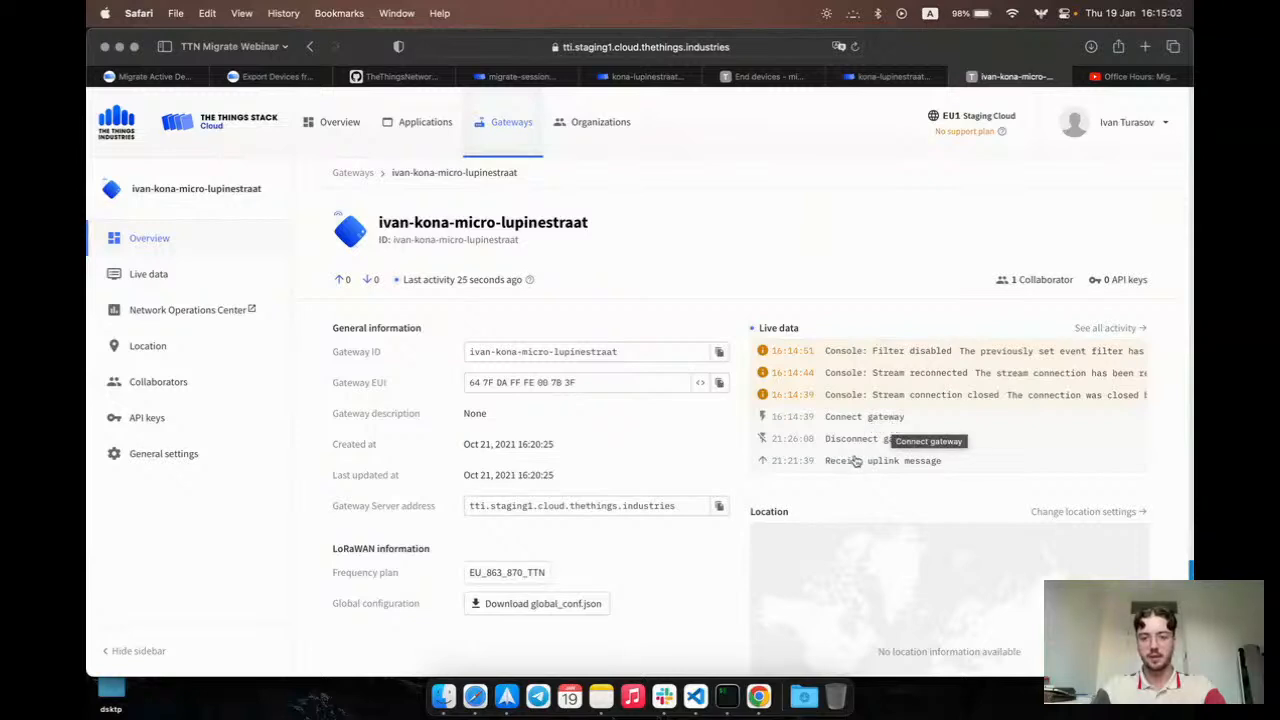
{"action": "scroll", "coordinate": [855, 461], "scroll_direction": "down", "scroll_amount": 1}
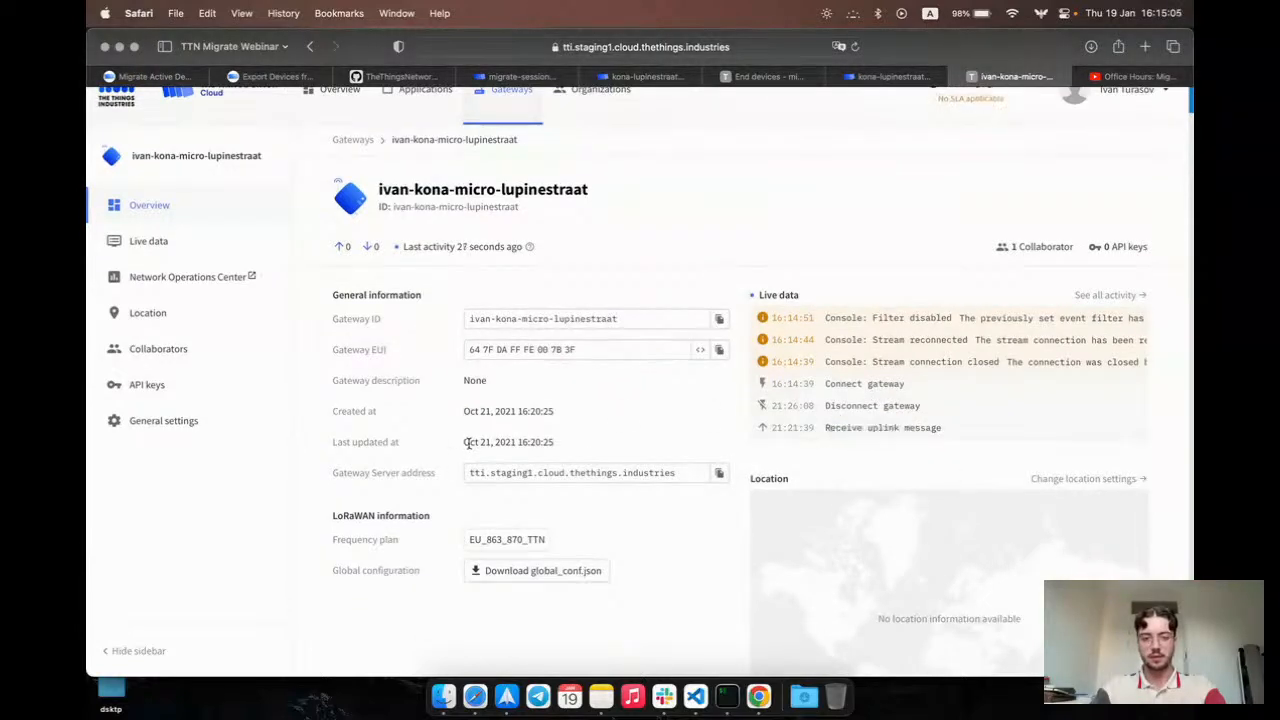
{"action": "left_click_drag", "start_coordinate": [469, 473], "coordinate": [677, 477]}
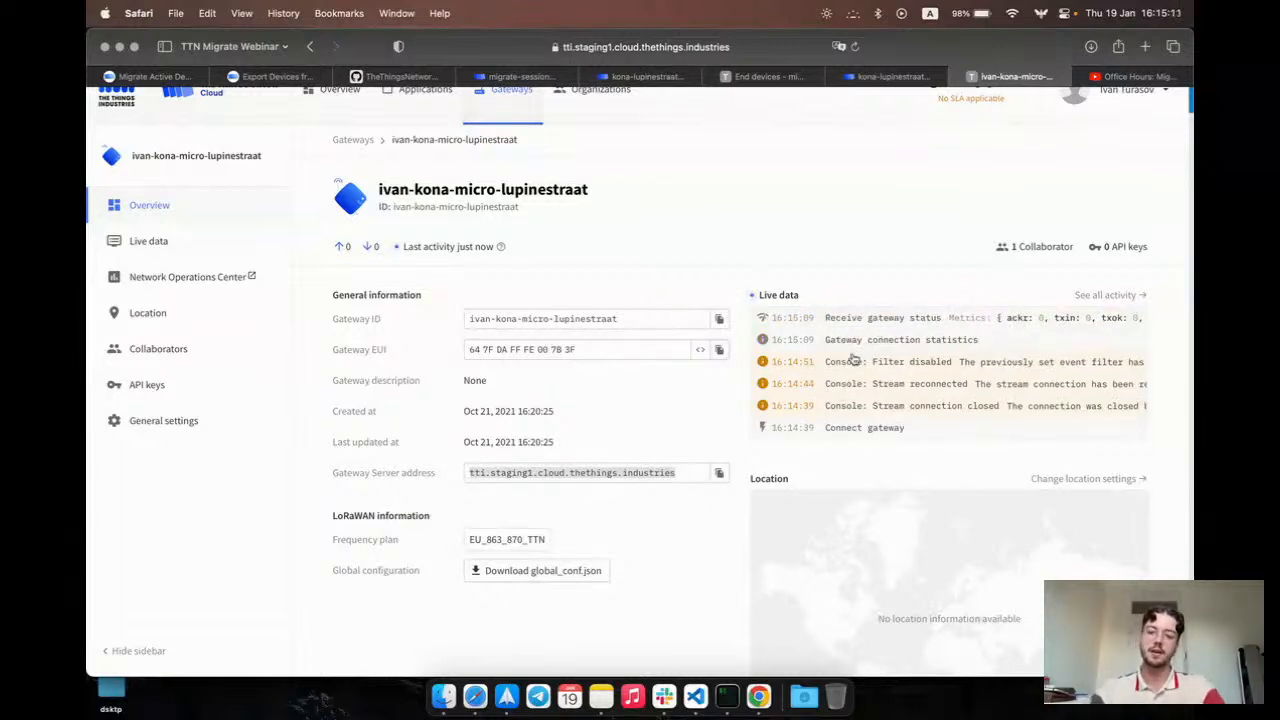
{"action": "scroll", "coordinate": [795, 292], "scroll_direction": "up", "scroll_amount": 2}
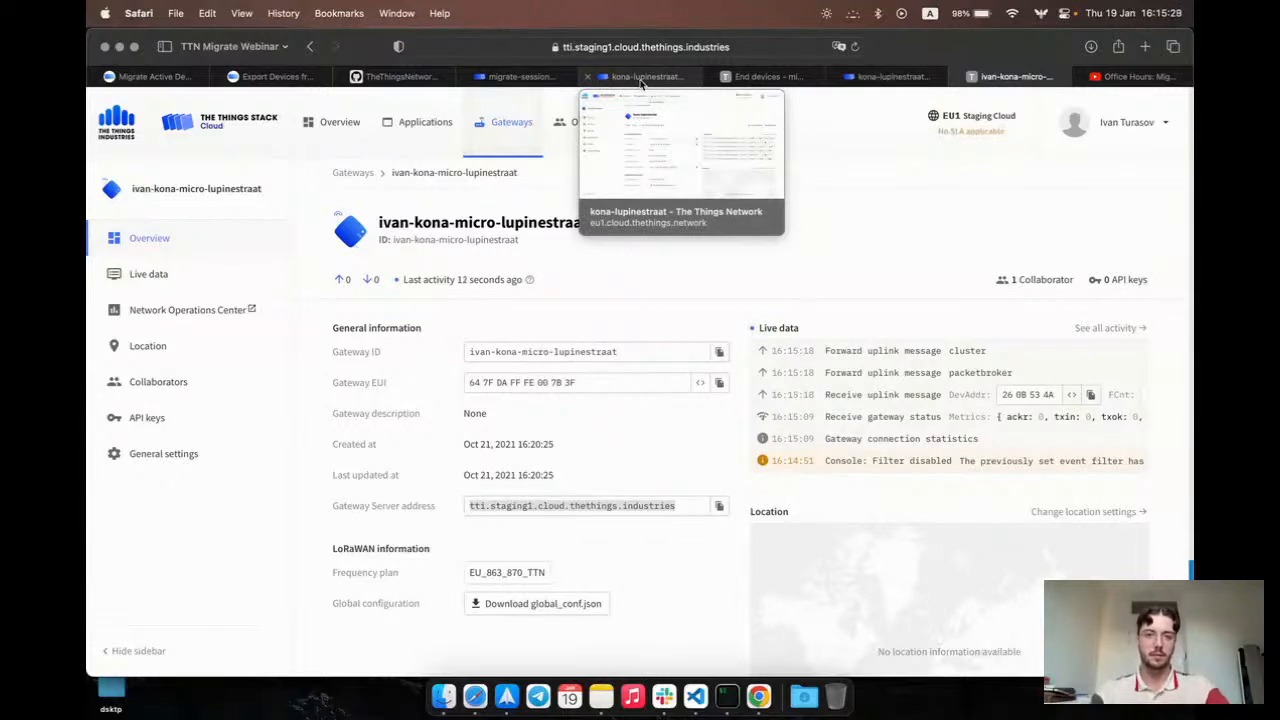
Check the kona-lupinestraat gateway's overview in the Community Edition, then view the migrate-session application.
{"action": "left_click", "coordinate": [641, 78]}
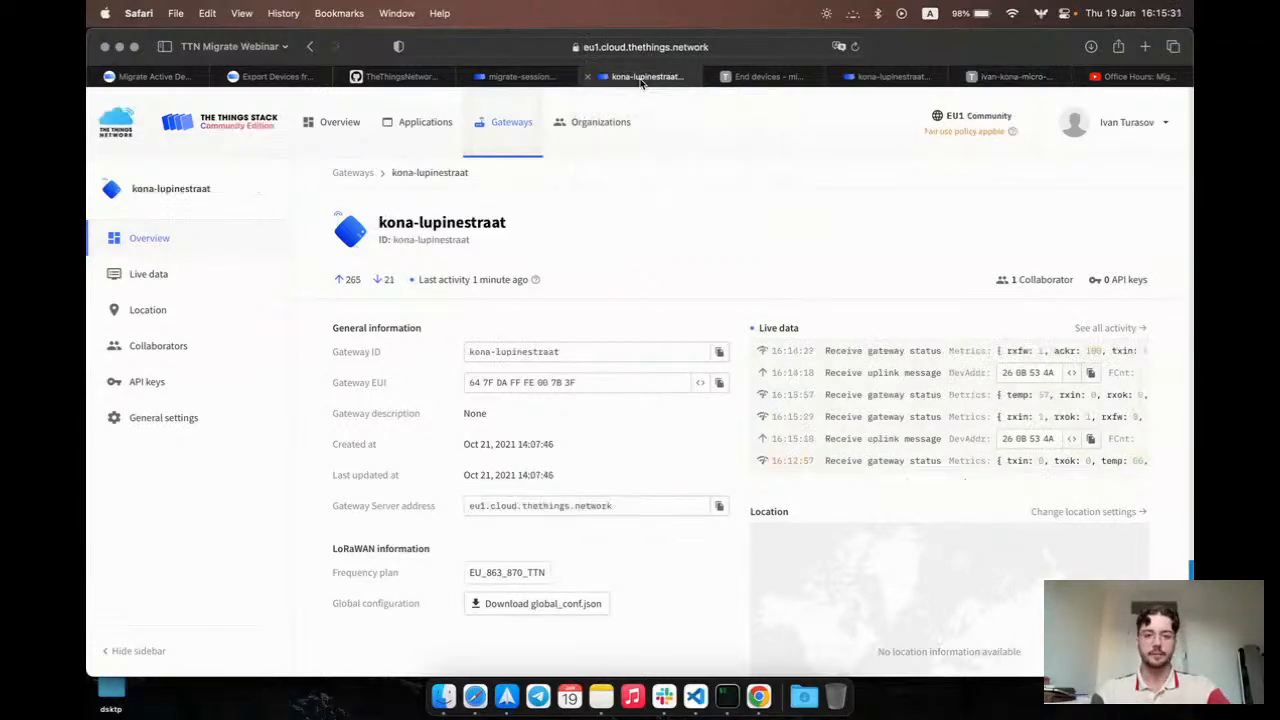
{"action": "left_click", "coordinate": [520, 76]}
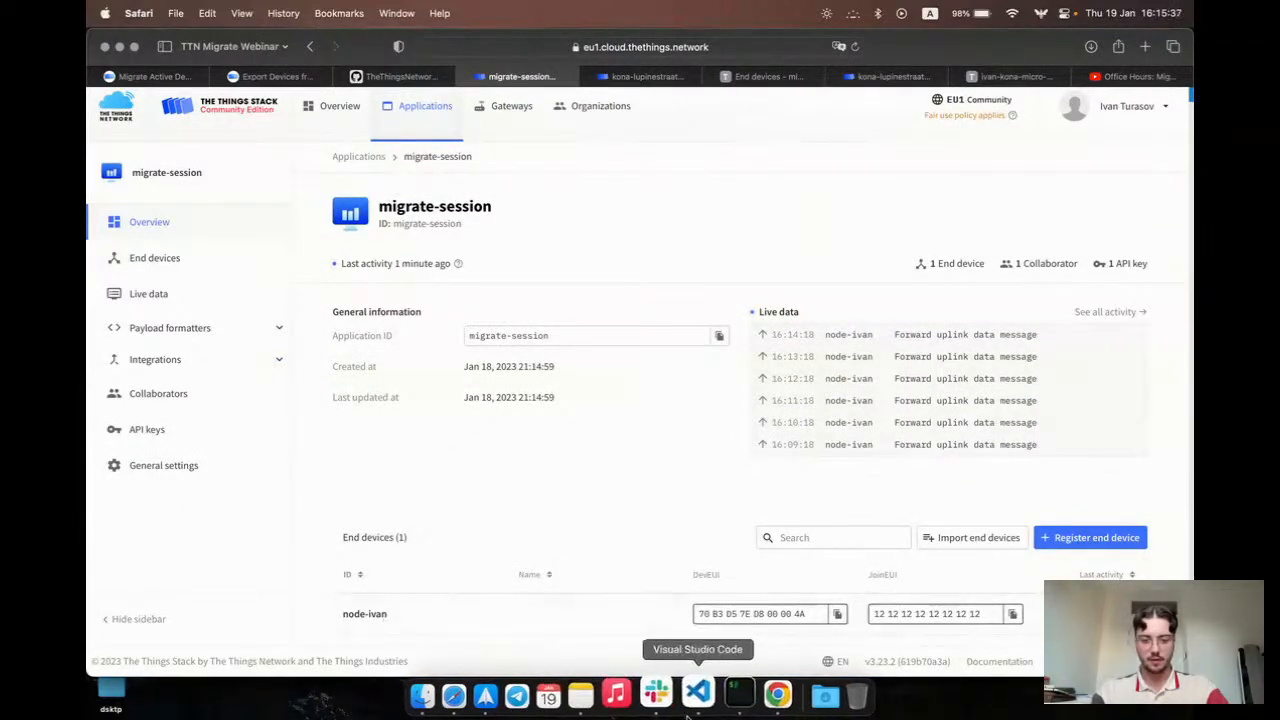
Switch to iTerm2, clear the local terminal, and print .env-session with cat to check its application ID and API key.
{"action": "left_click", "coordinate": [727, 696]}
{"action": "left_click", "coordinate": [388, 443]}
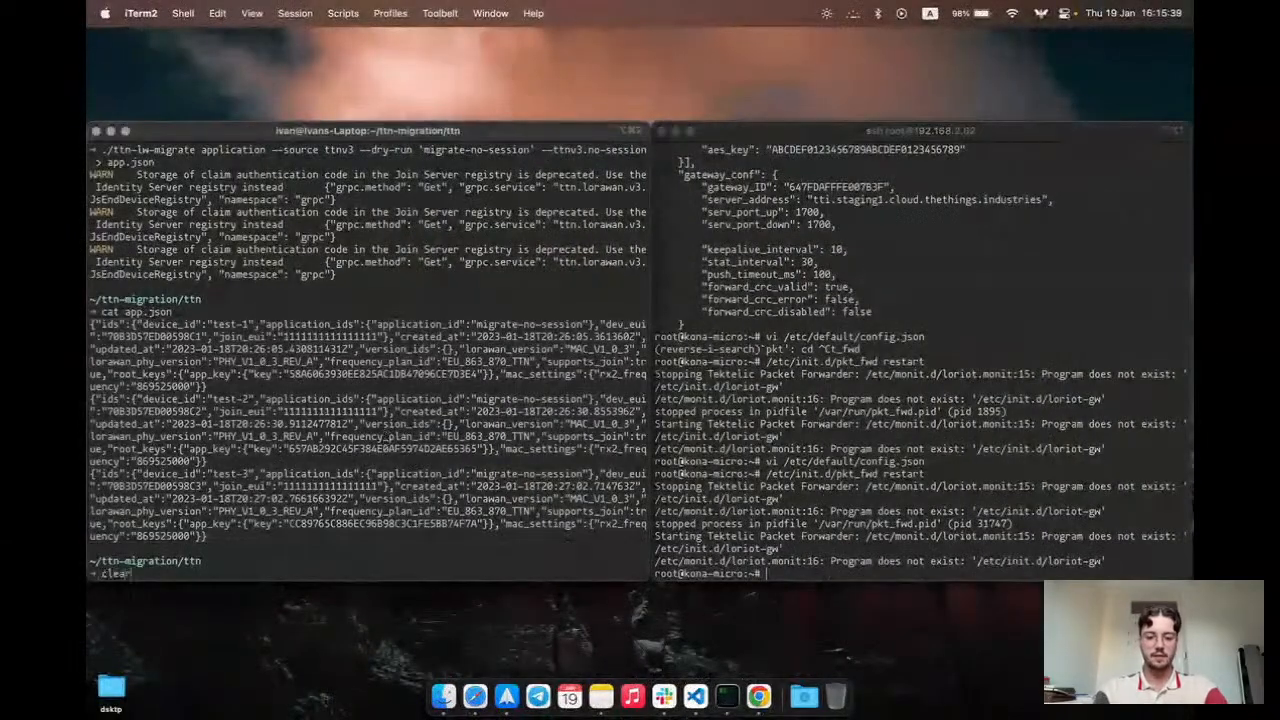
{"action": "key", "text": "super+k"}
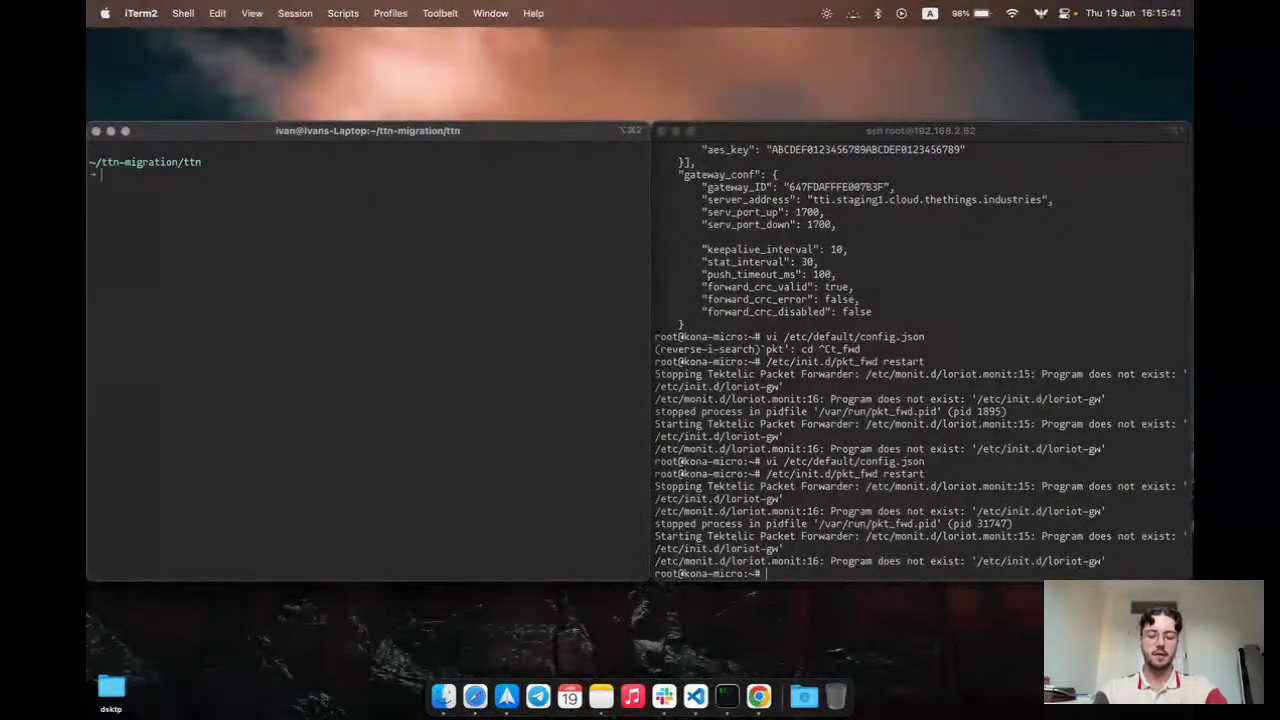
{"action": "type", "text": "cat"}
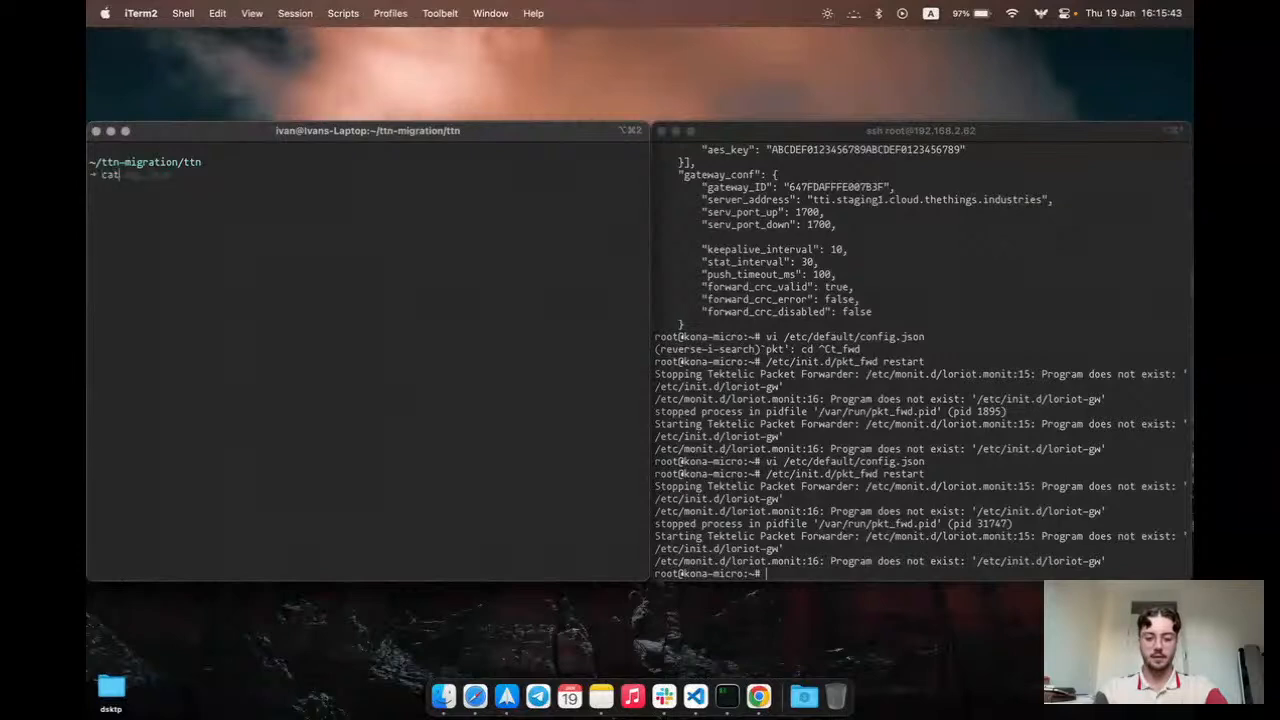
{"action": "type", "text": " .env-session"}
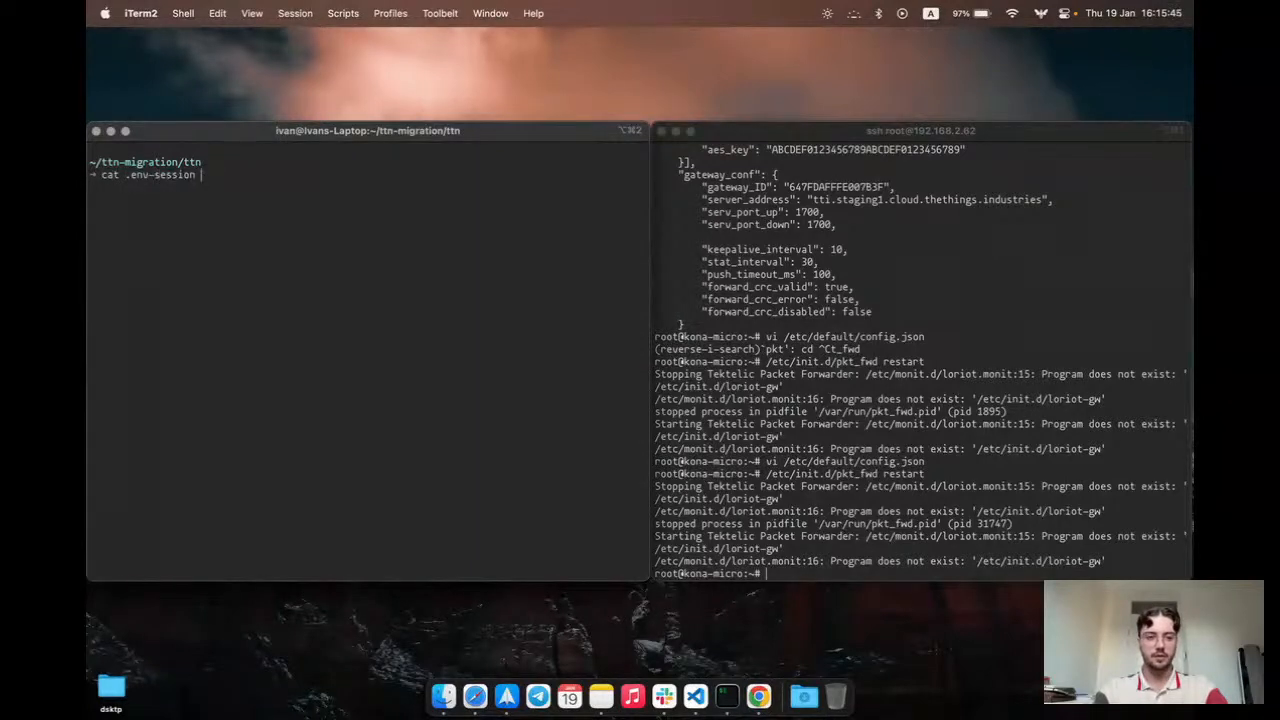
{"action": "key", "text": "Return"}
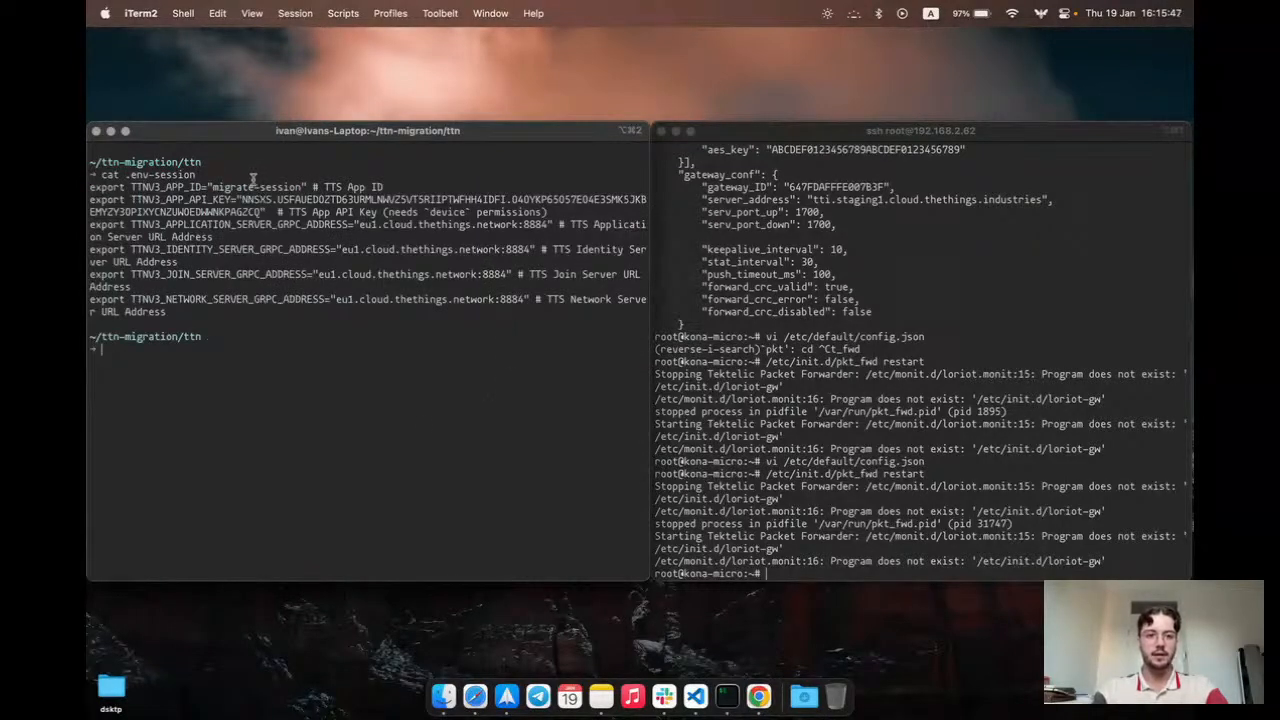
{"action": "left_click_drag", "start_coordinate": [211, 187], "coordinate": [303, 188]}
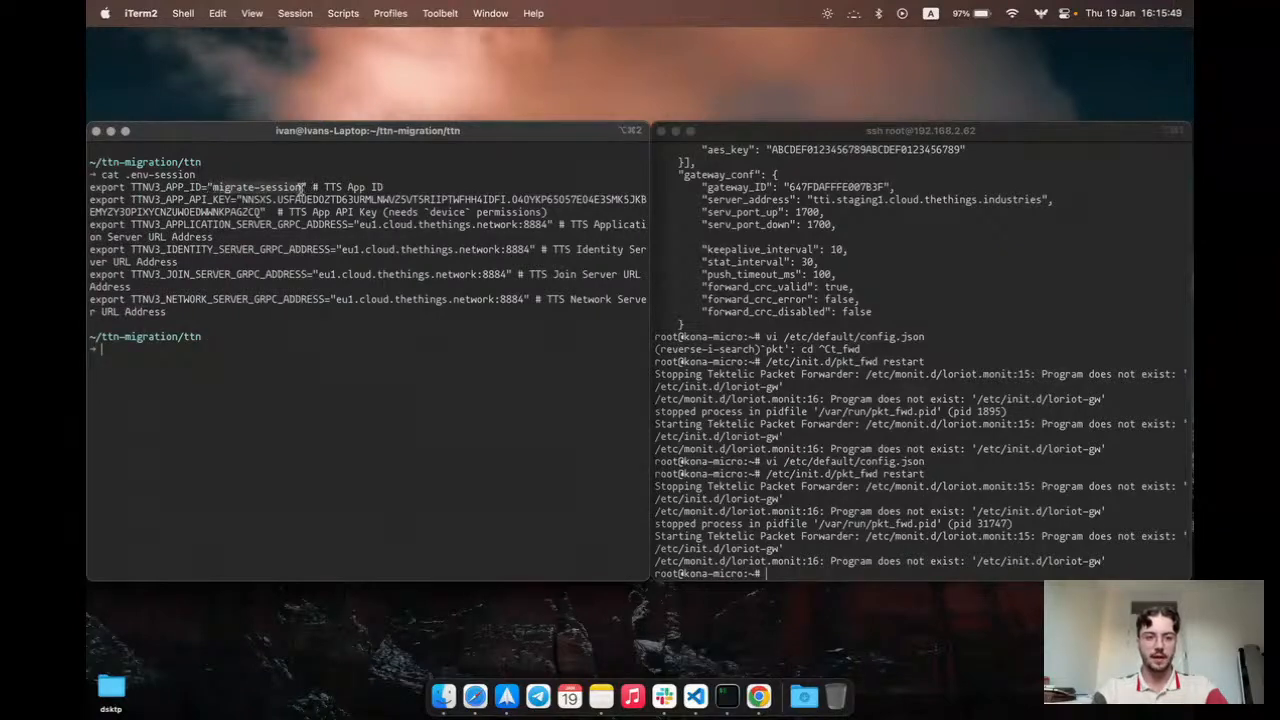
{"action": "double_click", "coordinate": [268, 201]}
Switch to Safari, view the migrate-session application's API keys, and return to its overview.
{"action": "key", "text": "ctrl+Left"}
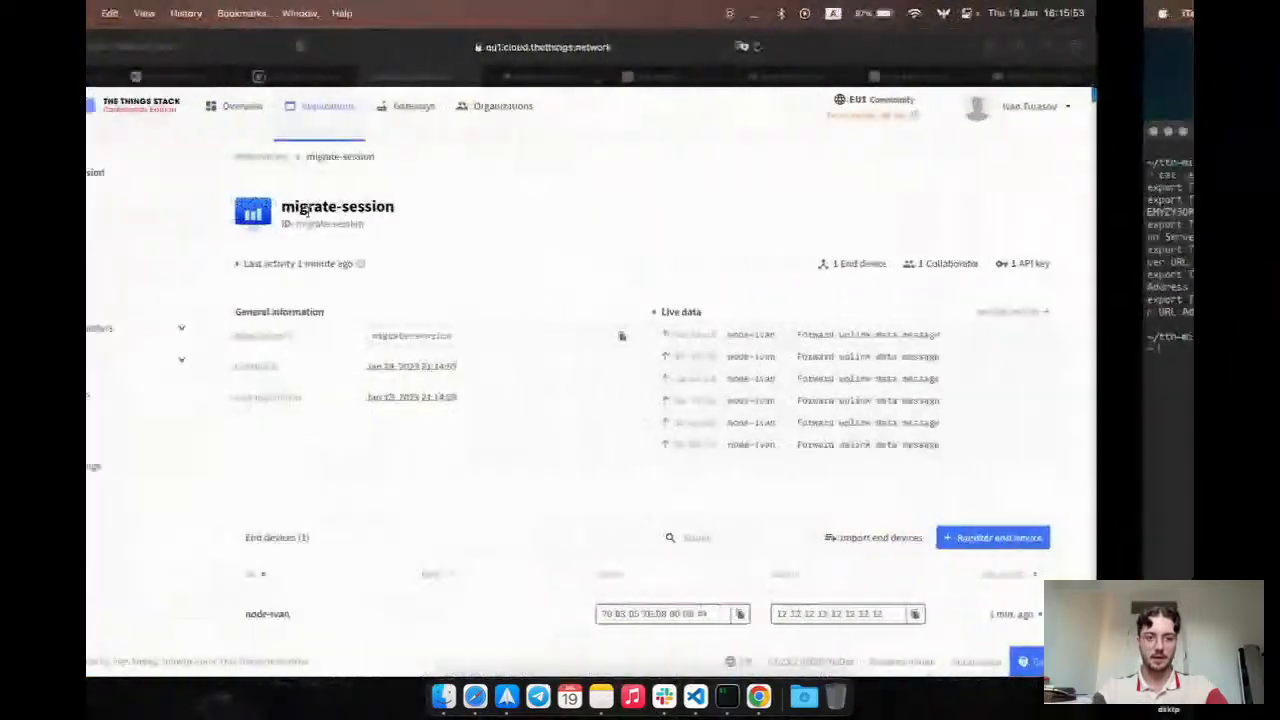
{"action": "left_click", "coordinate": [146, 431]}
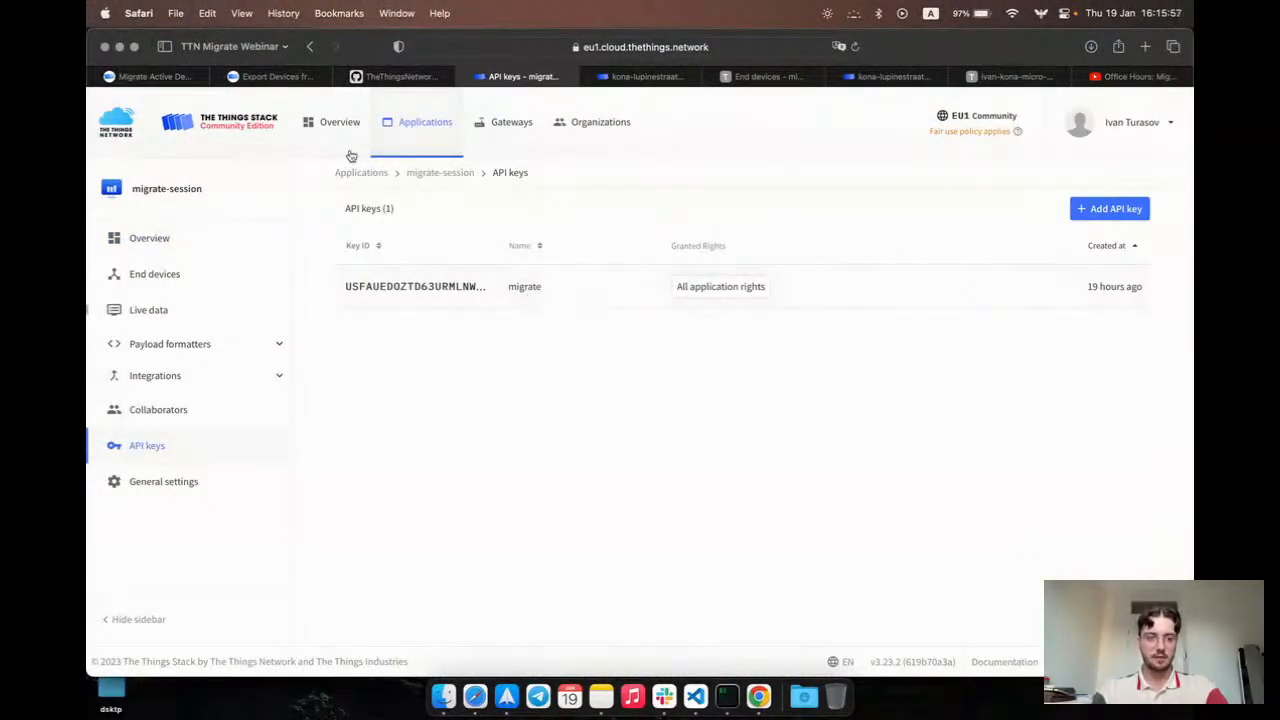
{"action": "left_click", "coordinate": [420, 172]}
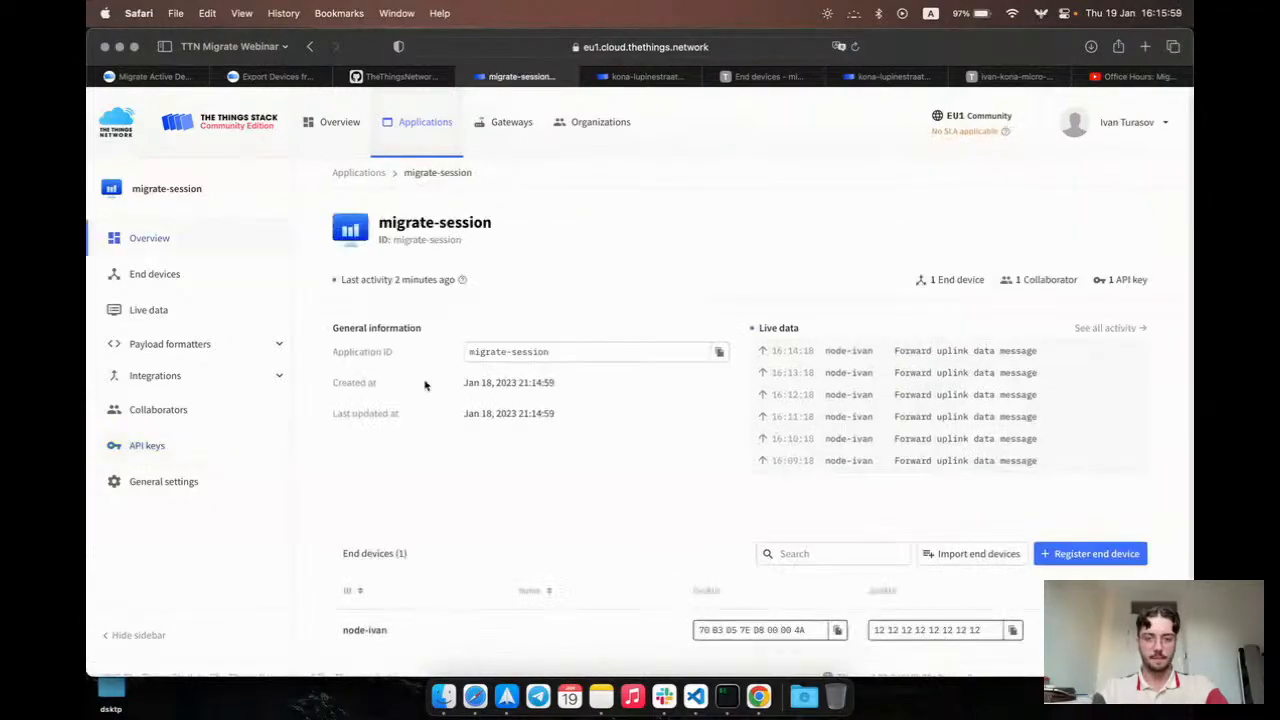
Back in iTerm2, load the migration environment variables with source .env-session.
{"action": "key", "text": "ctrl+Right"}
{"action": "type", "text": "source"}
{"action": "key", "text": "Right"}
{"action": "key", "text": "BackSpace"}
{"action": "key", "text": "BackSpace"}
{"action": "key", "text": "BackSpace"}
{"action": "key", "text": "BackSpace"}
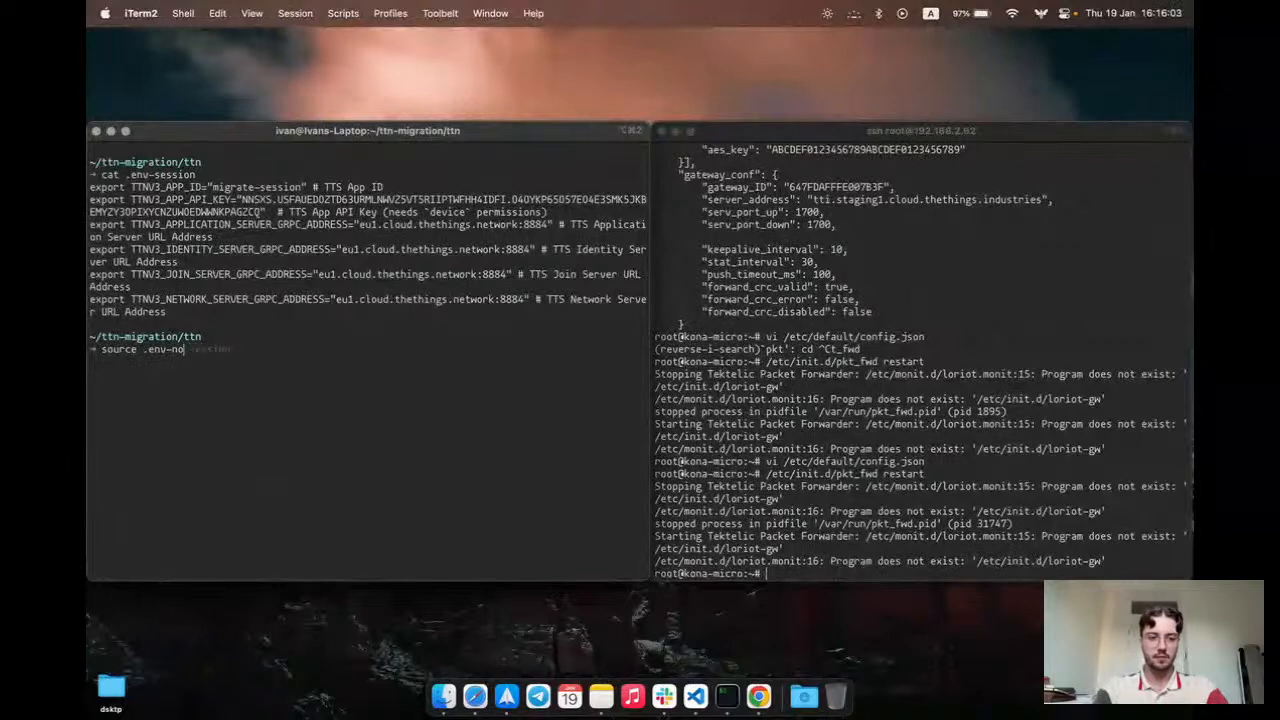
{"action": "key", "text": "Right"}
{"action": "key", "text": "Return"}
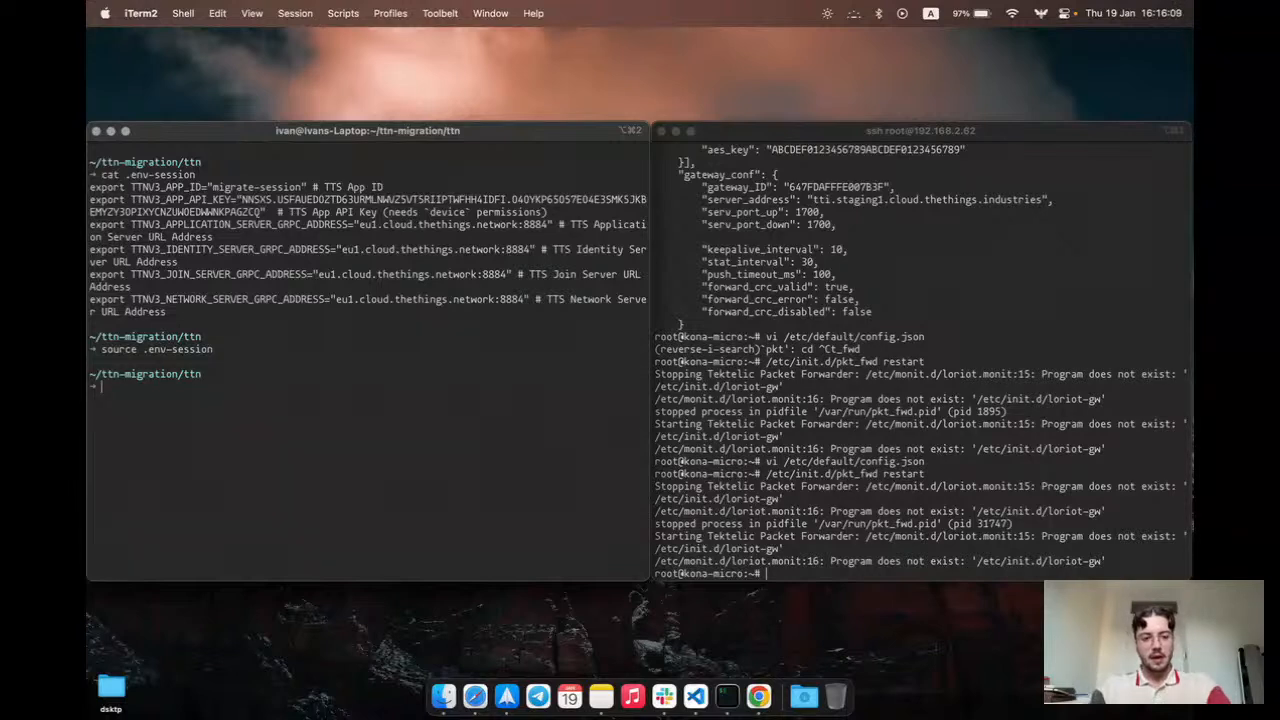
Export the migrate-session end device to node.json using ./ttn-lw-migrate device with --source ttnv3 and --ttnv3.delete-source-device, checking the device ID in Safari.
{"action": "key", "text": "ctrl+r"}
{"action": "type", "text": "./t"}
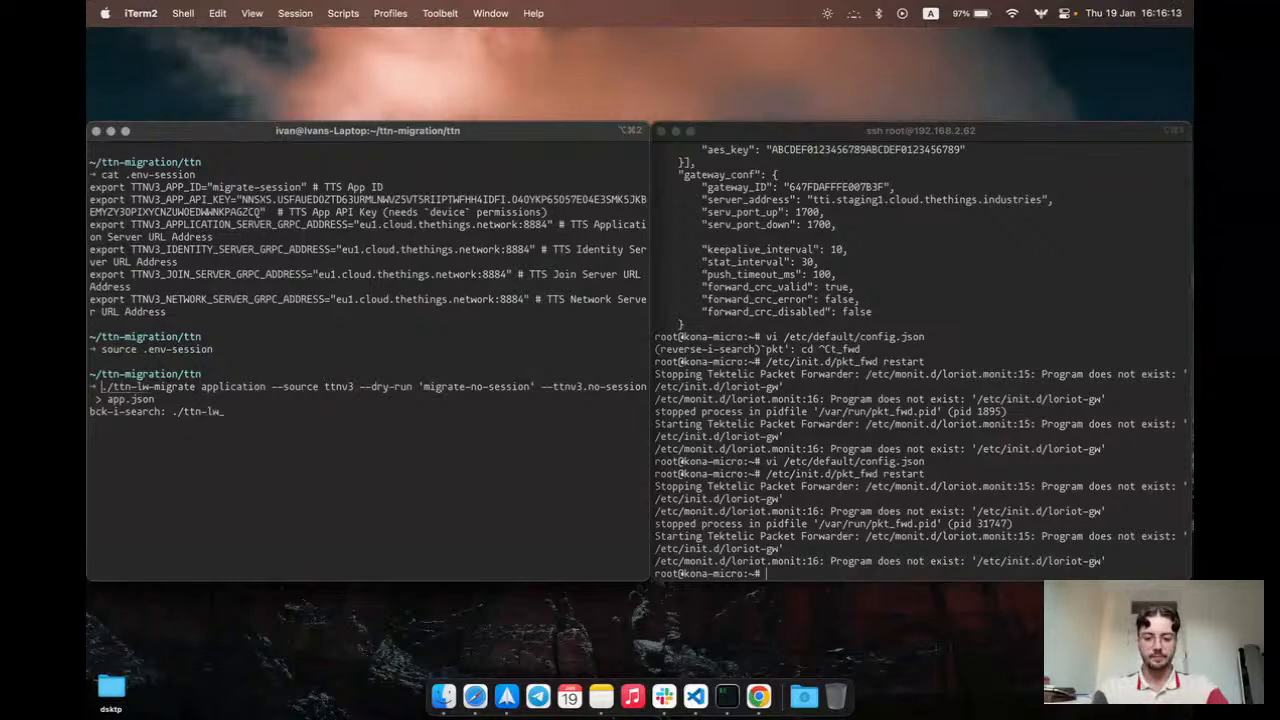
{"action": "type", "text": "tn-lw-migrate "}
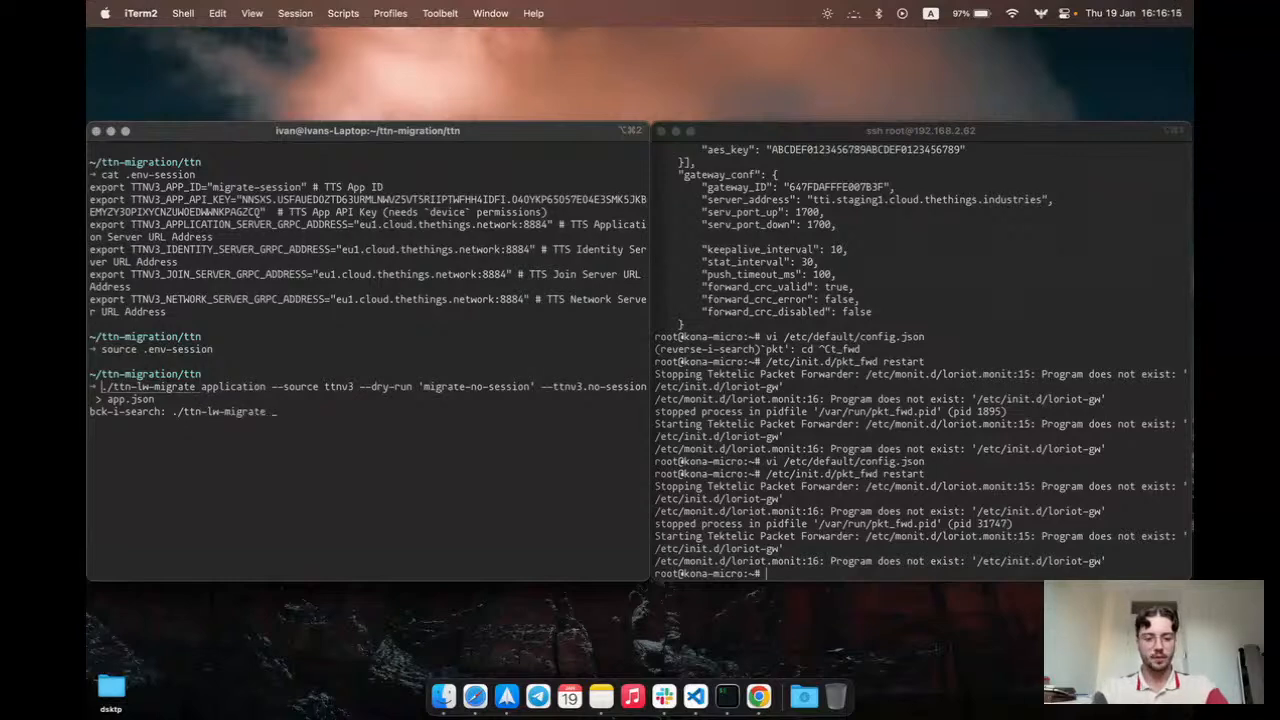
{"action": "type", "text": "d"}
{"action": "key", "text": "Right"}
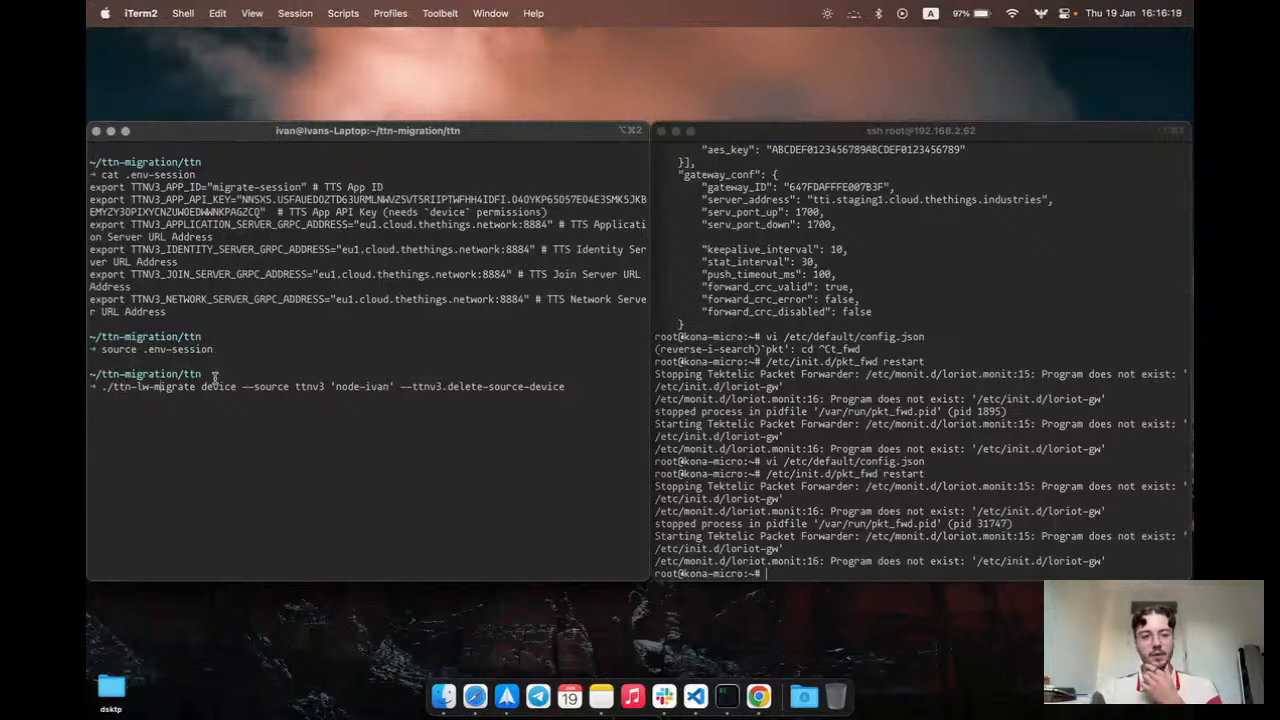
{"action": "left_click_drag", "start_coordinate": [201, 387], "coordinate": [236, 387]}
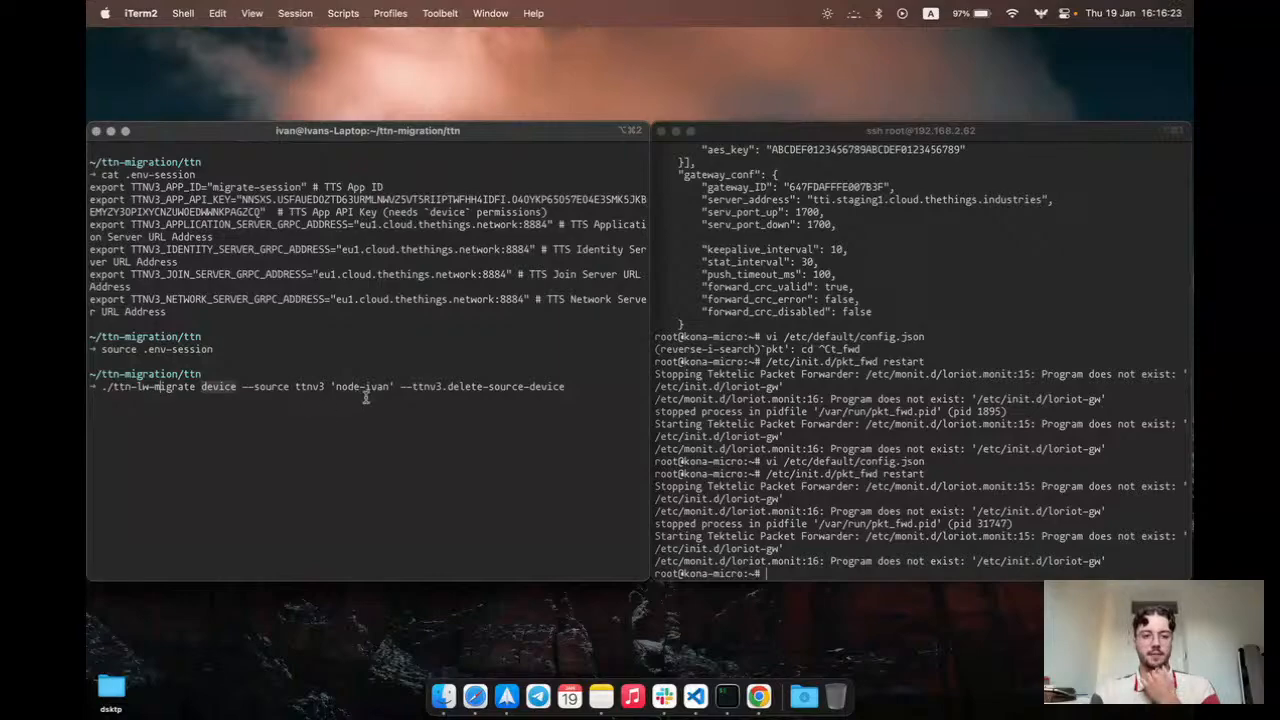
{"action": "key", "text": "super+Tab"}
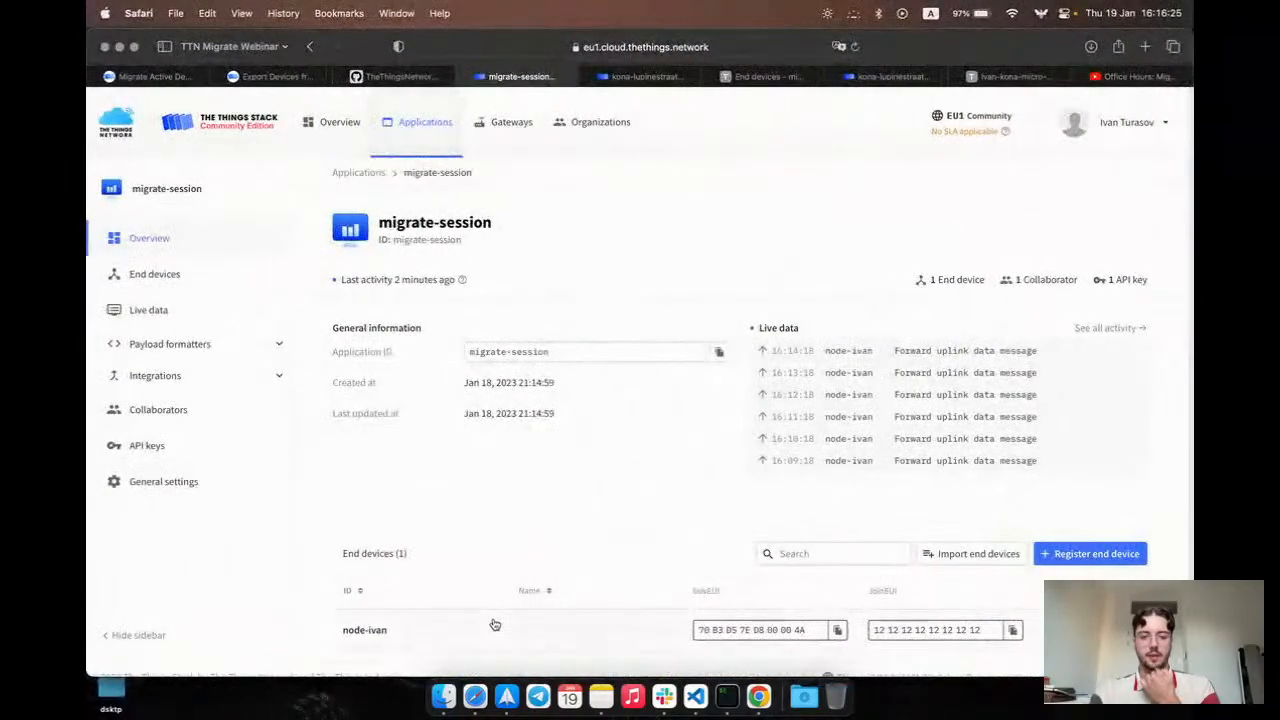
{"action": "scroll", "coordinate": [500, 600], "scroll_direction": "down", "scroll_amount": 1}
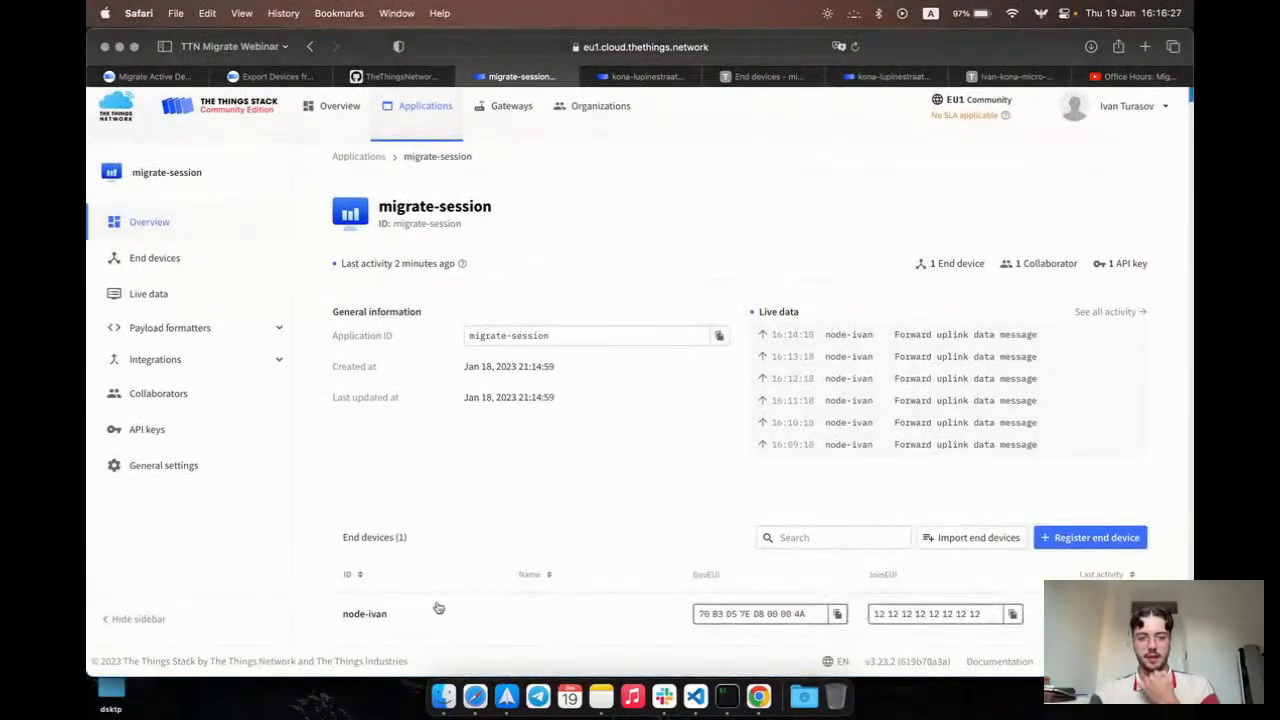
{"action": "key", "text": "super+Tab"}
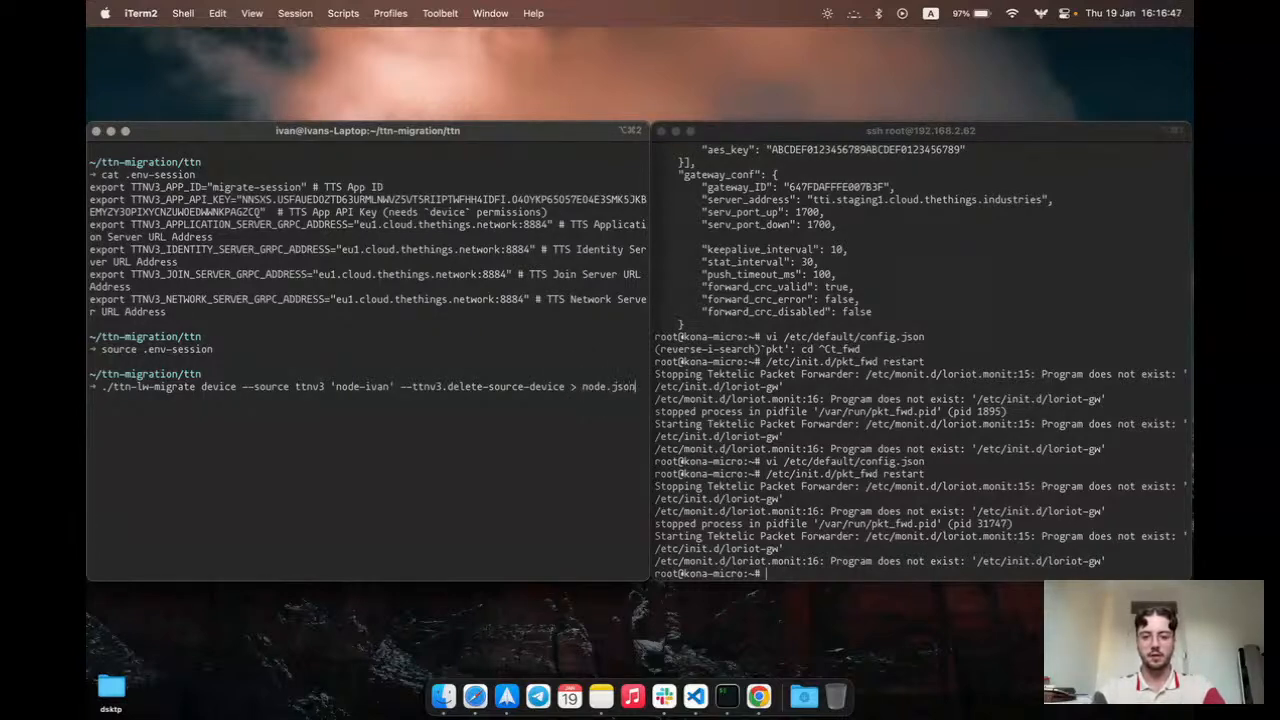
{"action": "key", "text": "Return"}
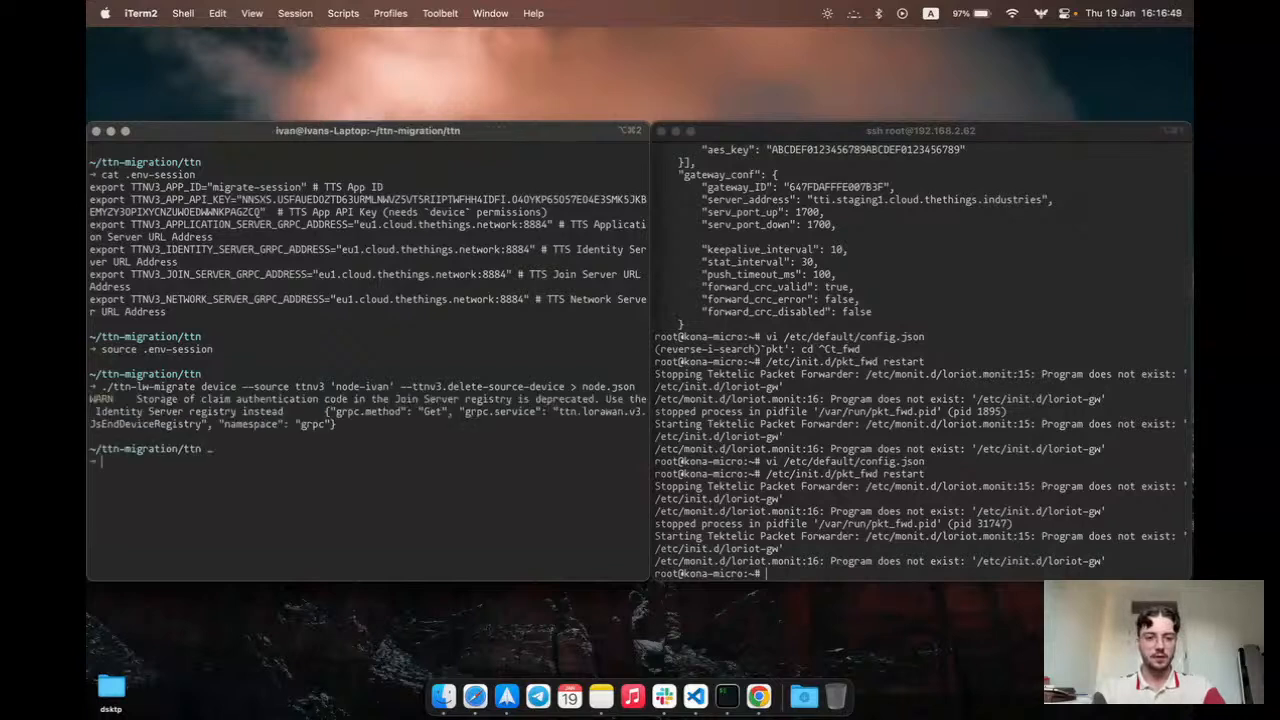
Print node.json with cat and examine the exported device's settings, recent uplinks and session data.
{"action": "type", "text": "cat "}
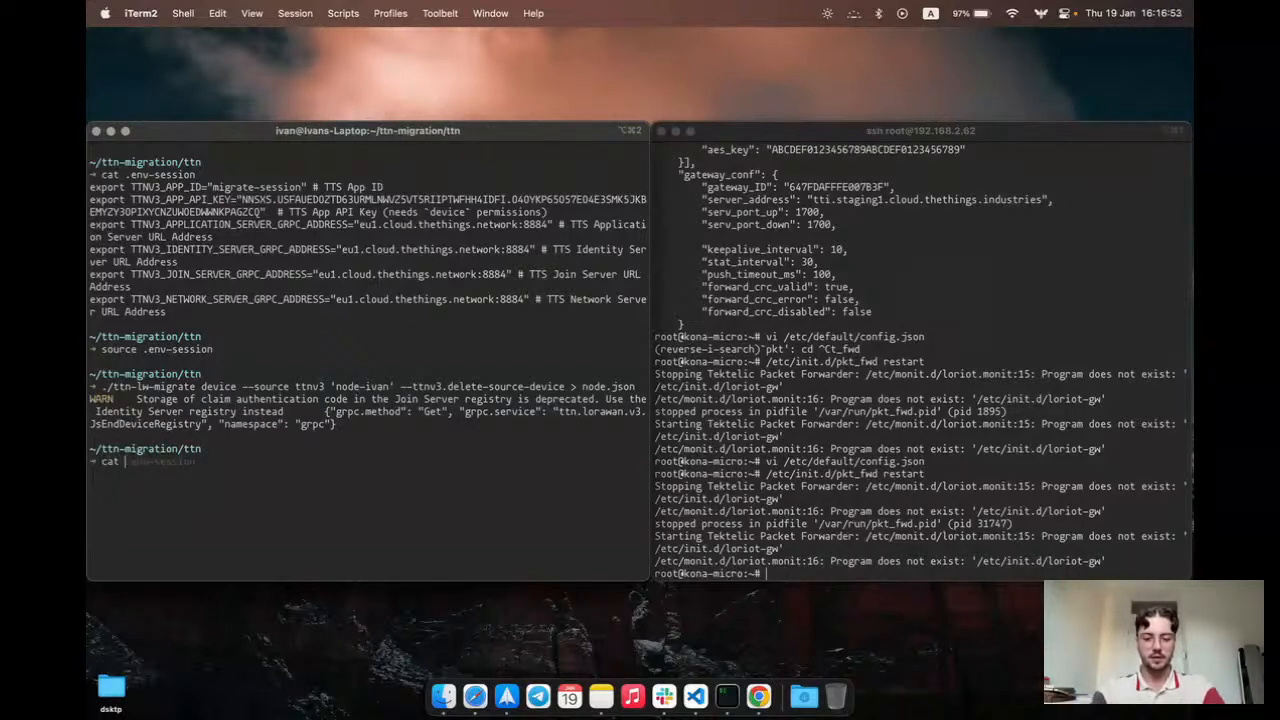
{"action": "type", "text": "node.json"}
{"action": "key", "text": "Return"}
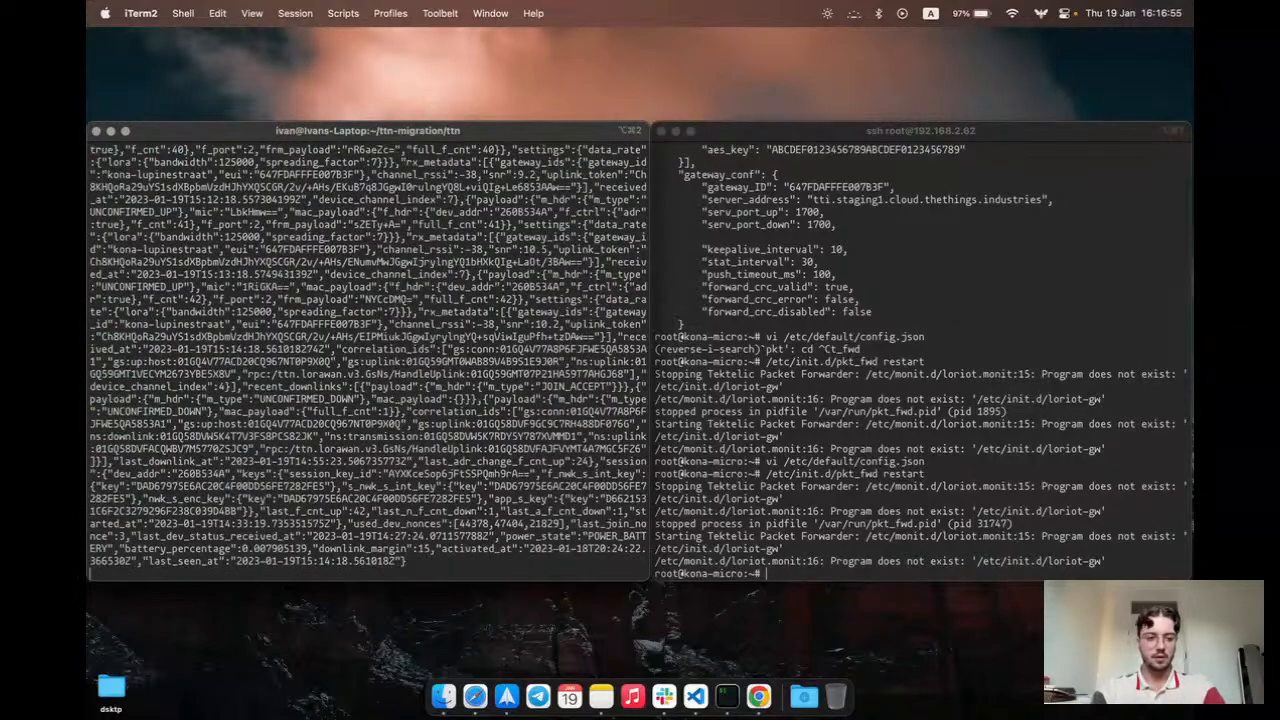
{"action": "scroll", "coordinate": [464, 312], "scroll_direction": "up", "scroll_amount": 15}
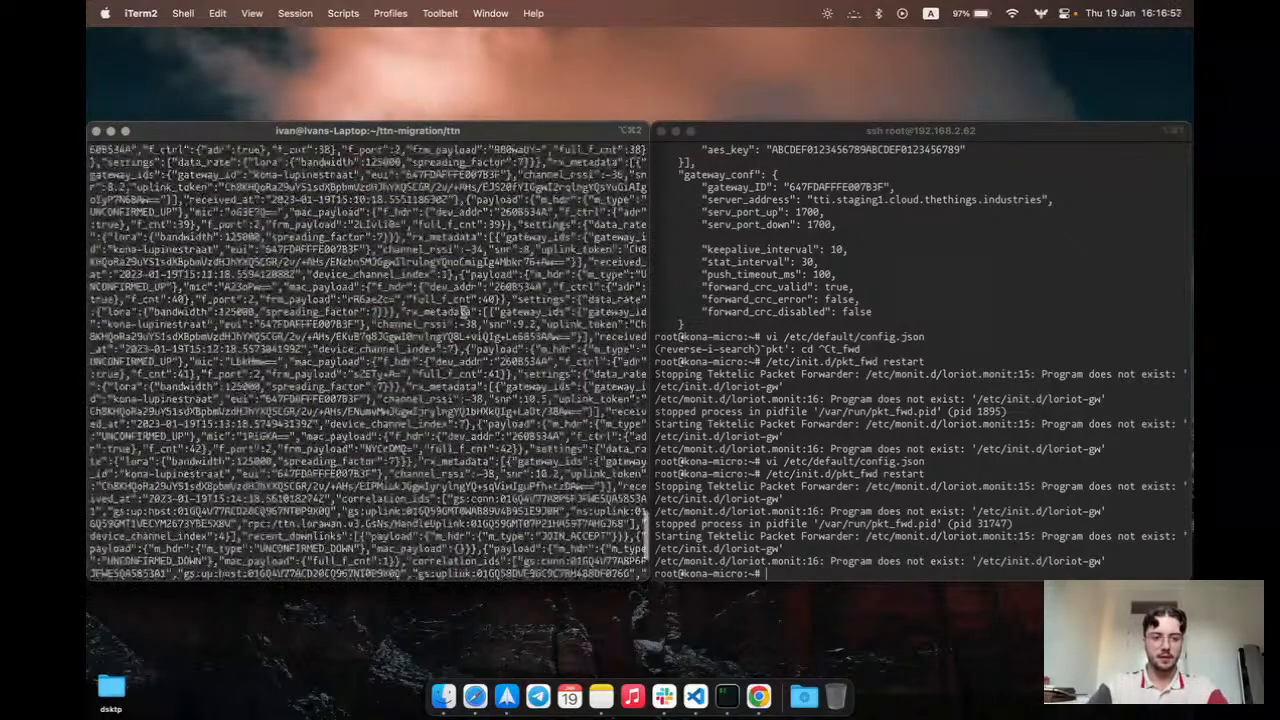
{"action": "scroll", "coordinate": [463, 312], "scroll_direction": "up", "scroll_amount": 15}
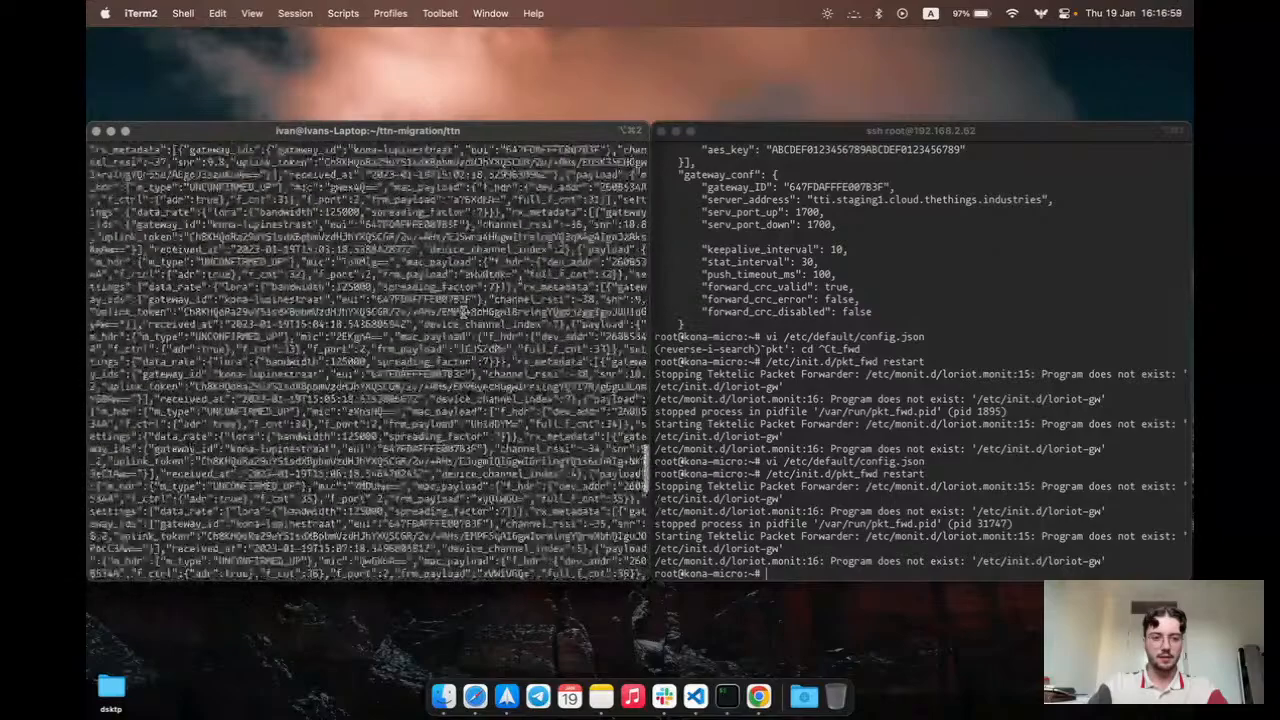
{"action": "scroll", "coordinate": [463, 312], "scroll_direction": "up", "scroll_amount": 15}
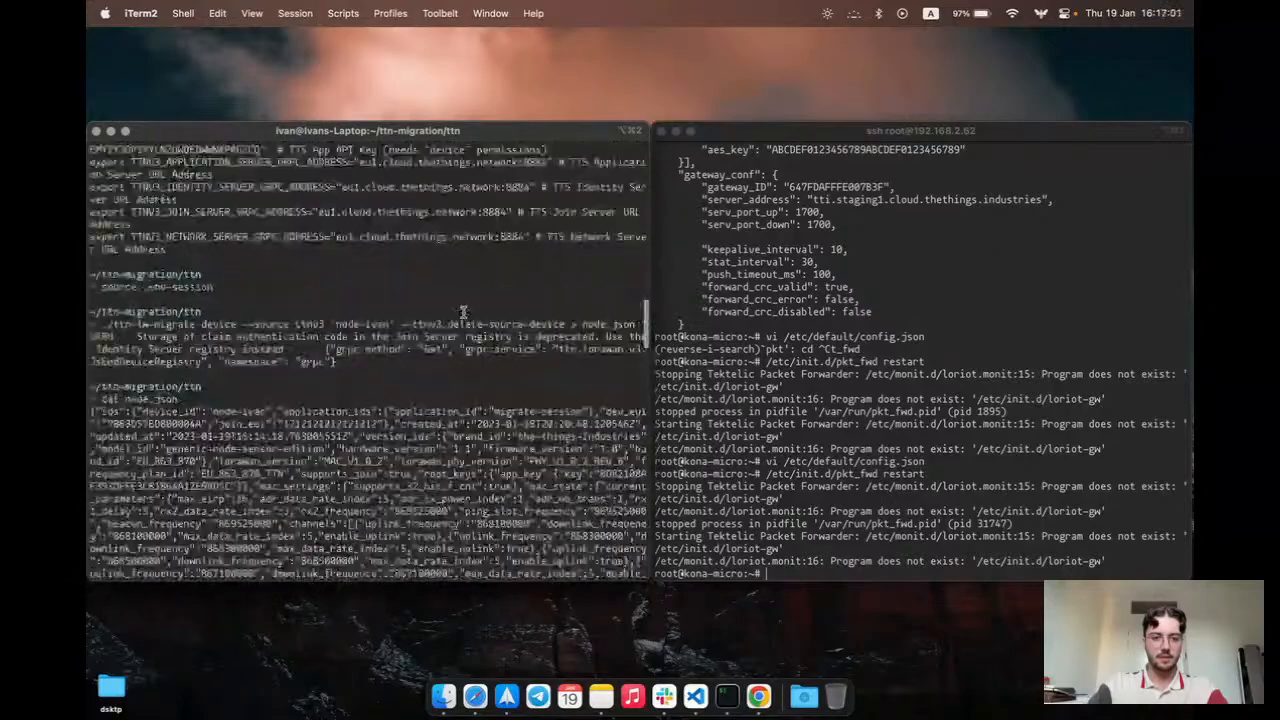
{"action": "scroll", "coordinate": [463, 312], "scroll_direction": "down", "scroll_amount": 5}
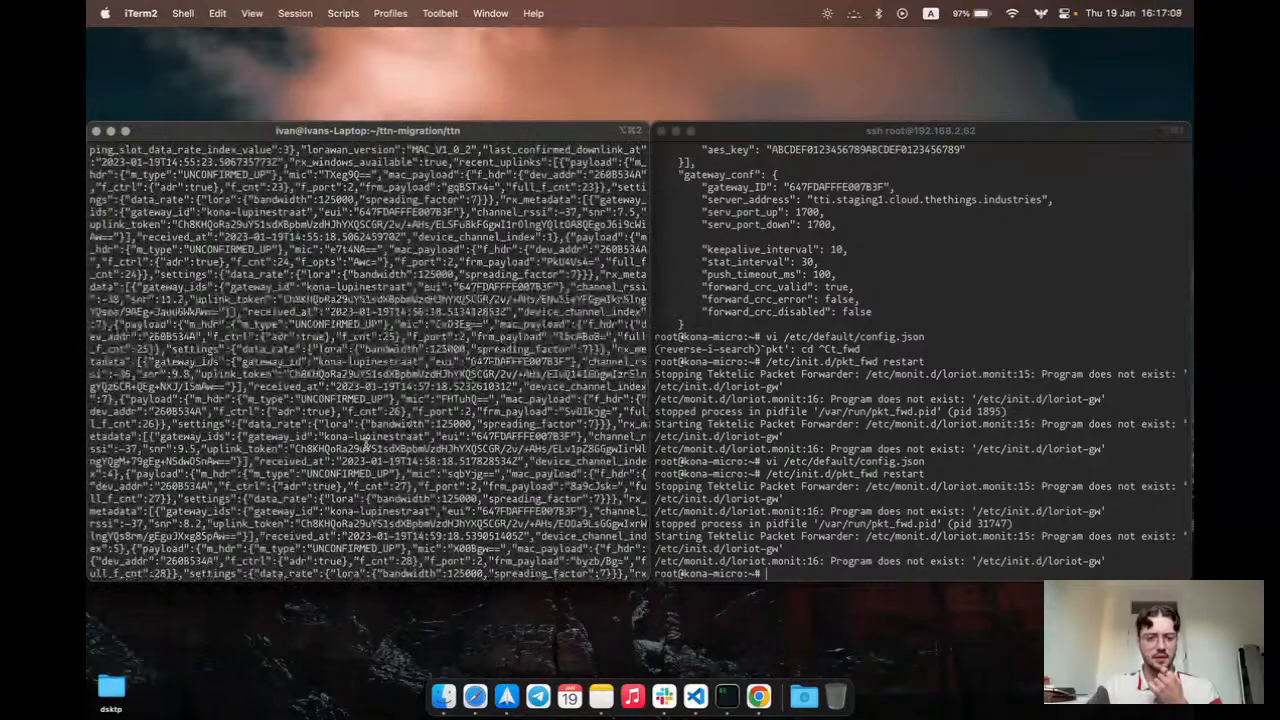
{"action": "scroll", "coordinate": [366, 447], "scroll_direction": "down", "scroll_amount": 15}
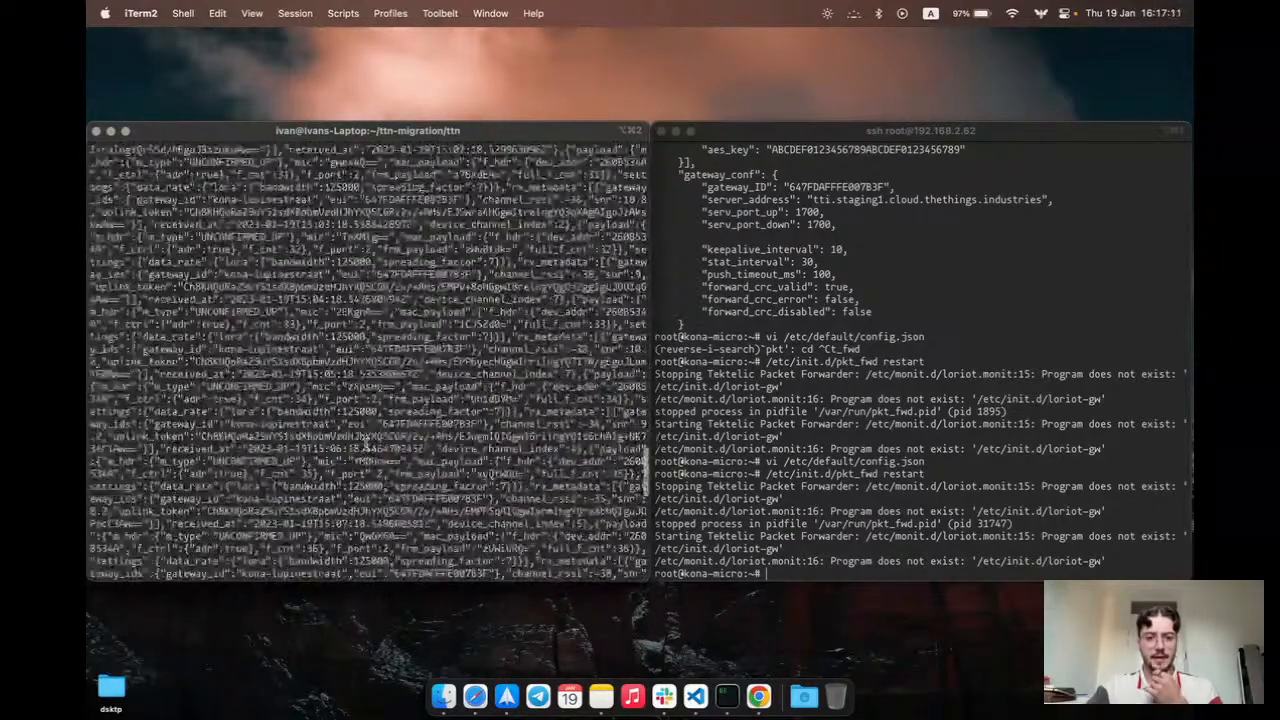
{"action": "scroll", "coordinate": [370, 363], "scroll_direction": "down", "scroll_amount": 3}
{"action": "scroll", "coordinate": [272, 335], "scroll_direction": "down", "scroll_amount": 10}
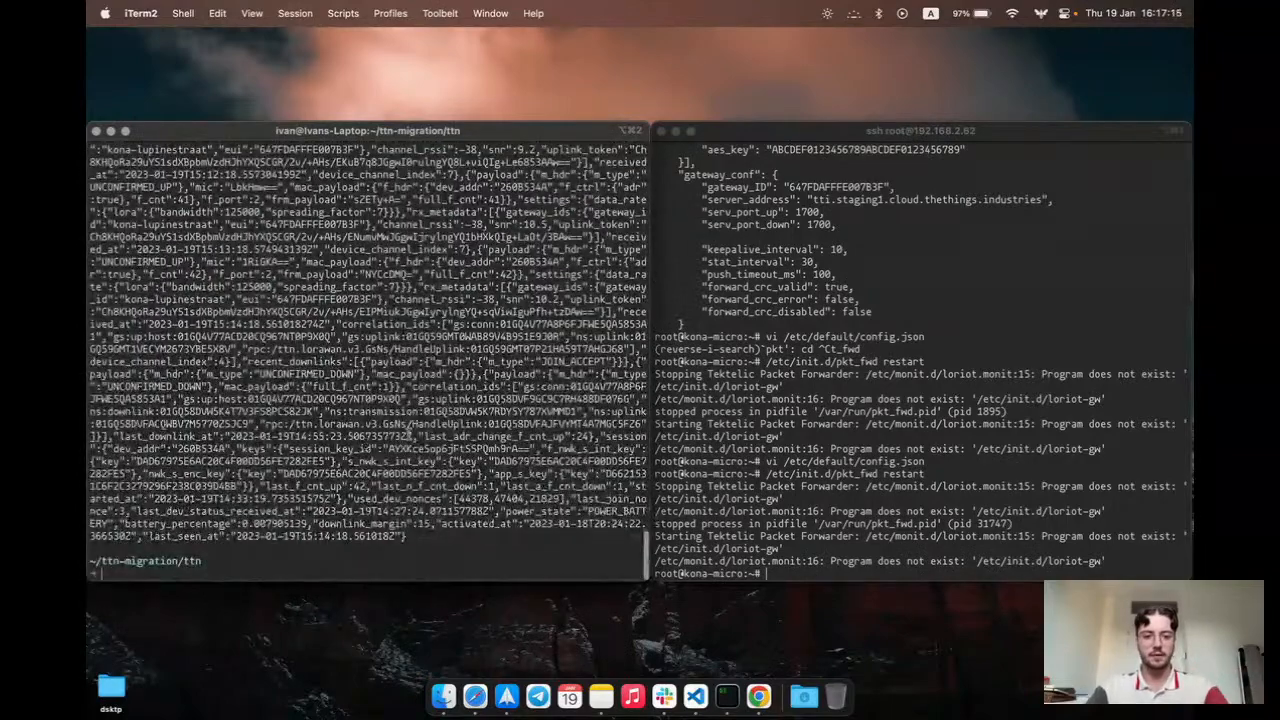
Switch to Safari, reload the Community Edition's migrate-session application, and check its end device list.
{"action": "key", "text": "ctrl+Left"}
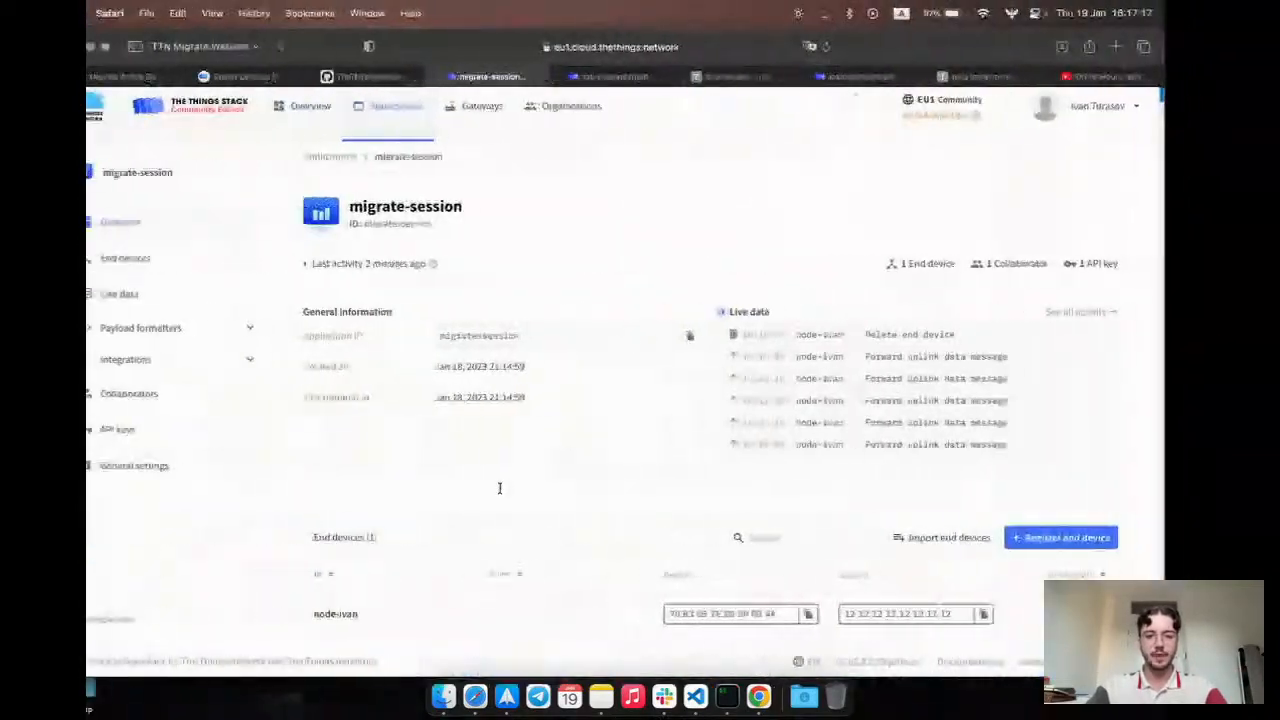
{"action": "key", "text": "super+r"}
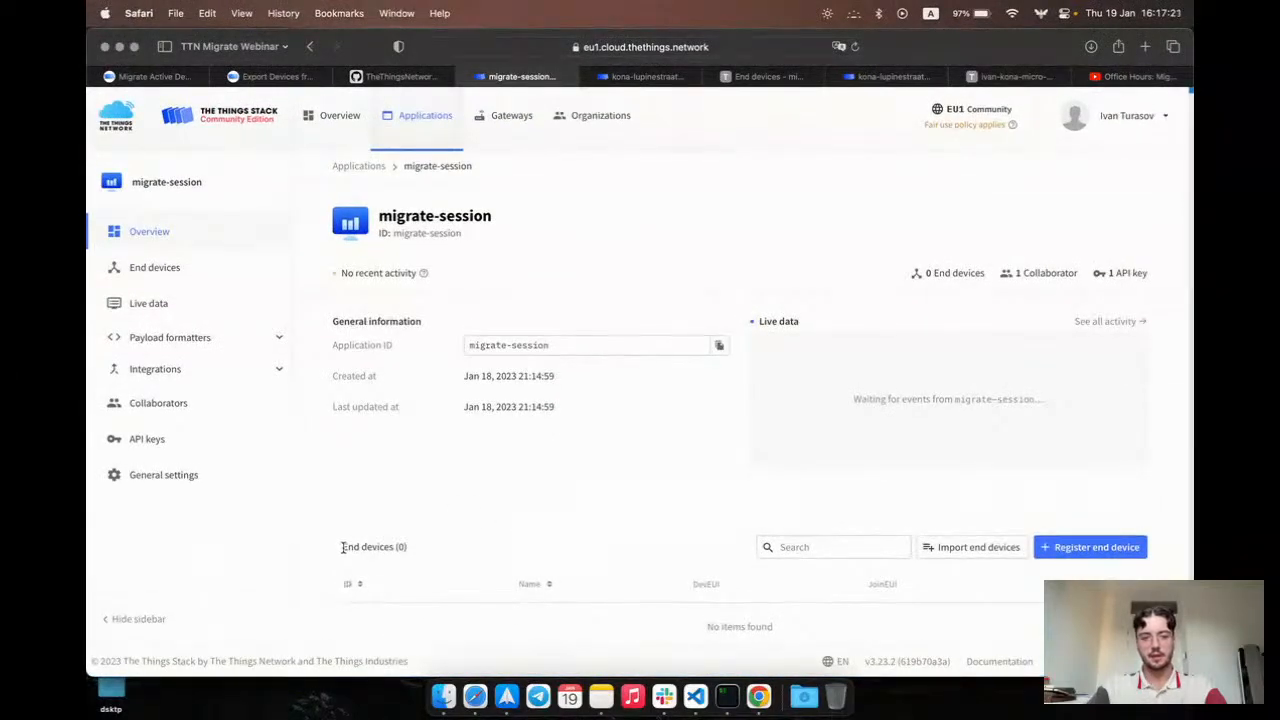
{"action": "left_click_drag", "start_coordinate": [342, 547], "coordinate": [606, 575]}
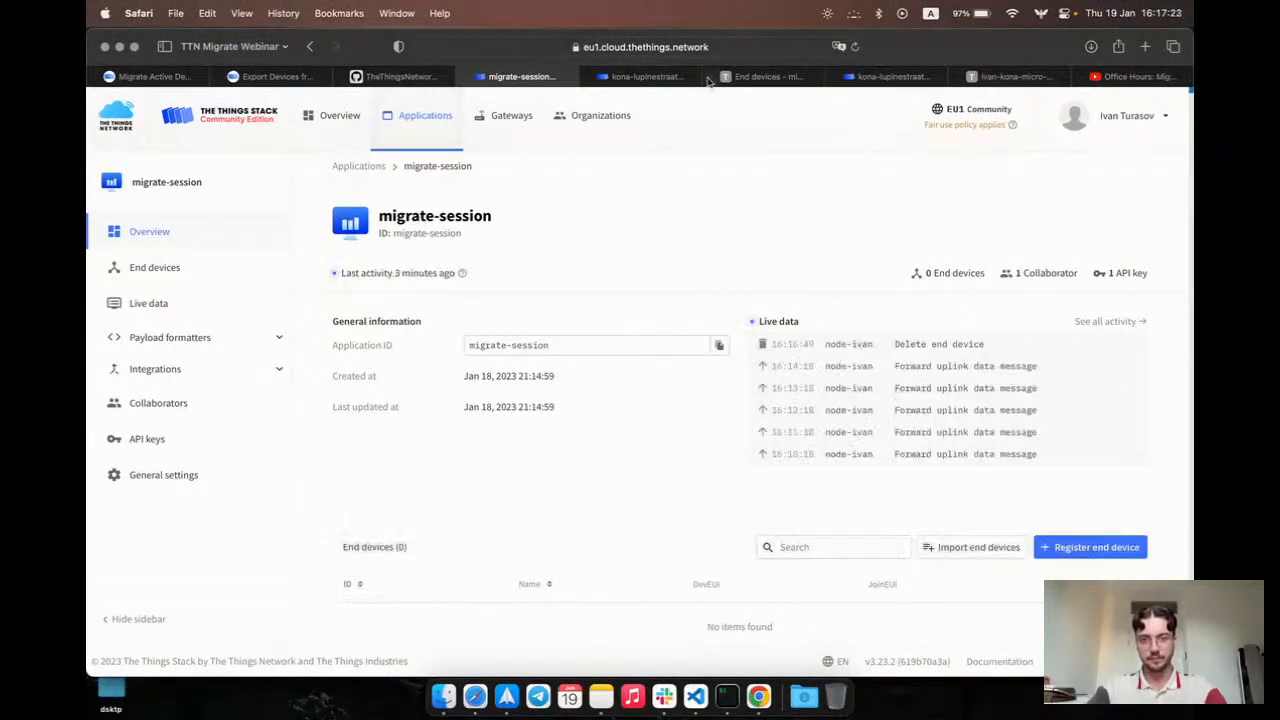
Open the migrate-session application in The Things Stack Cloud console and locate its end devices section.
{"action": "left_click", "coordinate": [770, 76]}
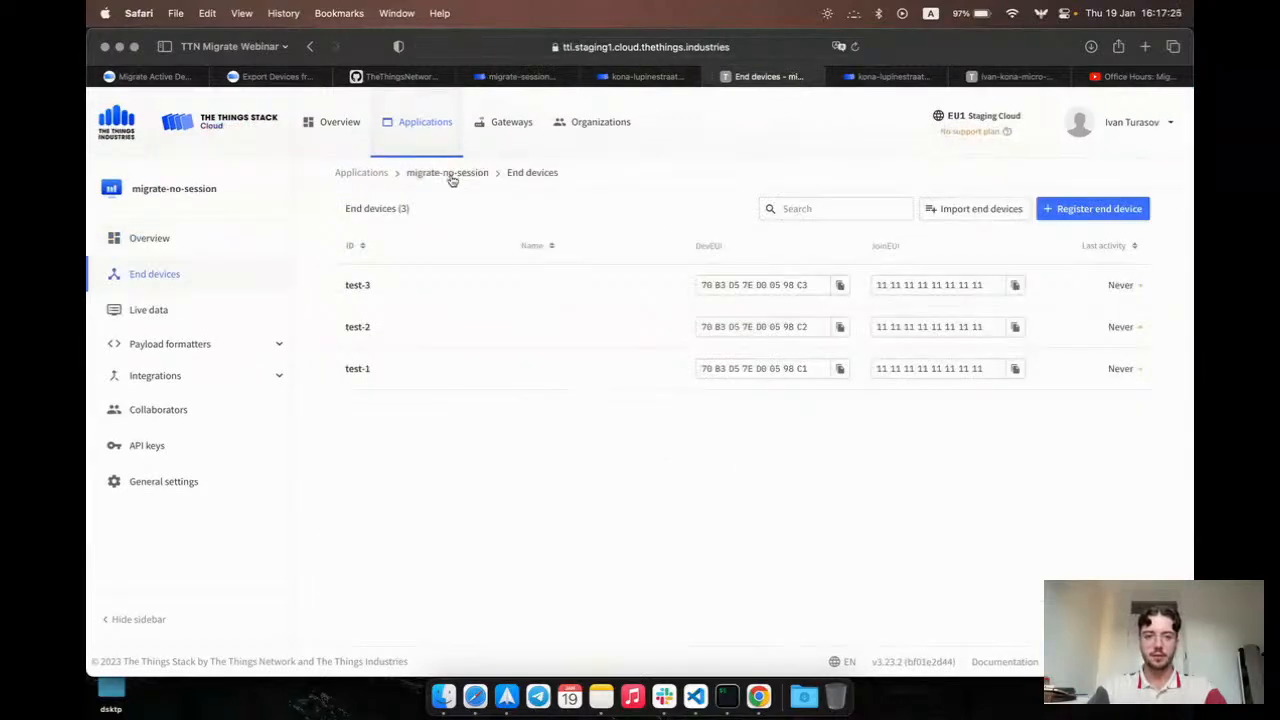
{"action": "left_click", "coordinate": [451, 175]}
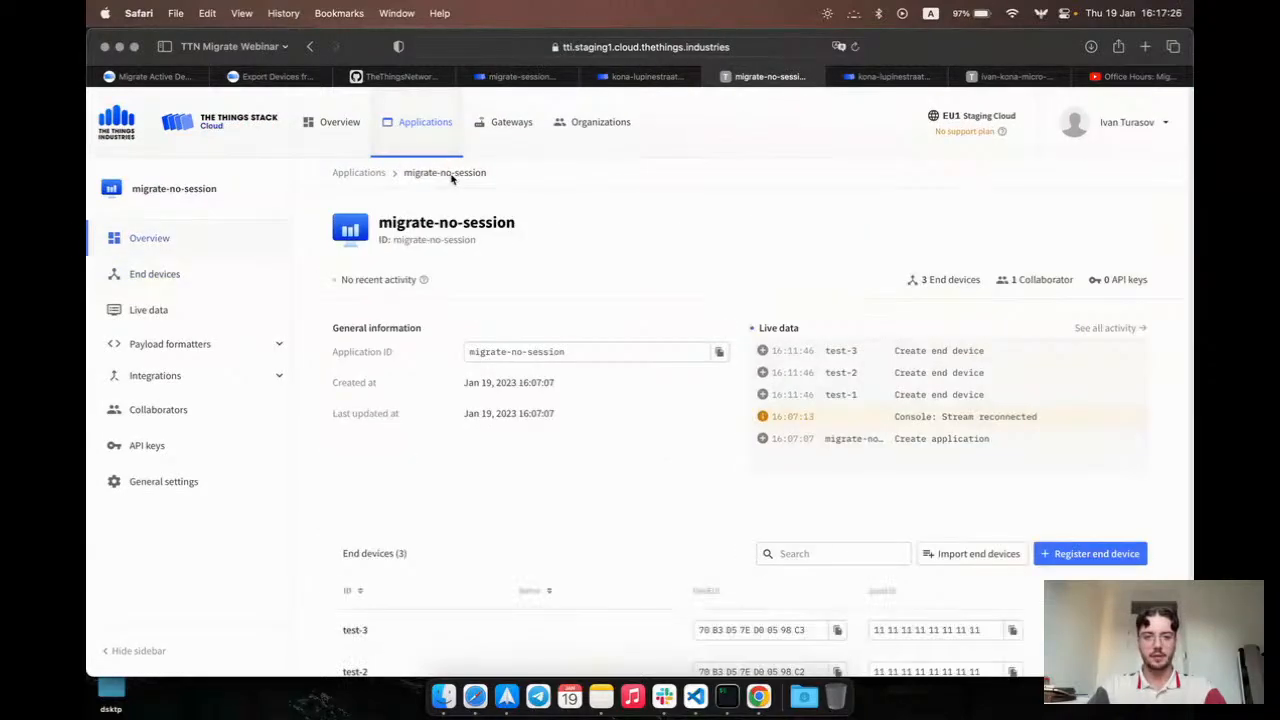
{"action": "left_click", "coordinate": [370, 177]}
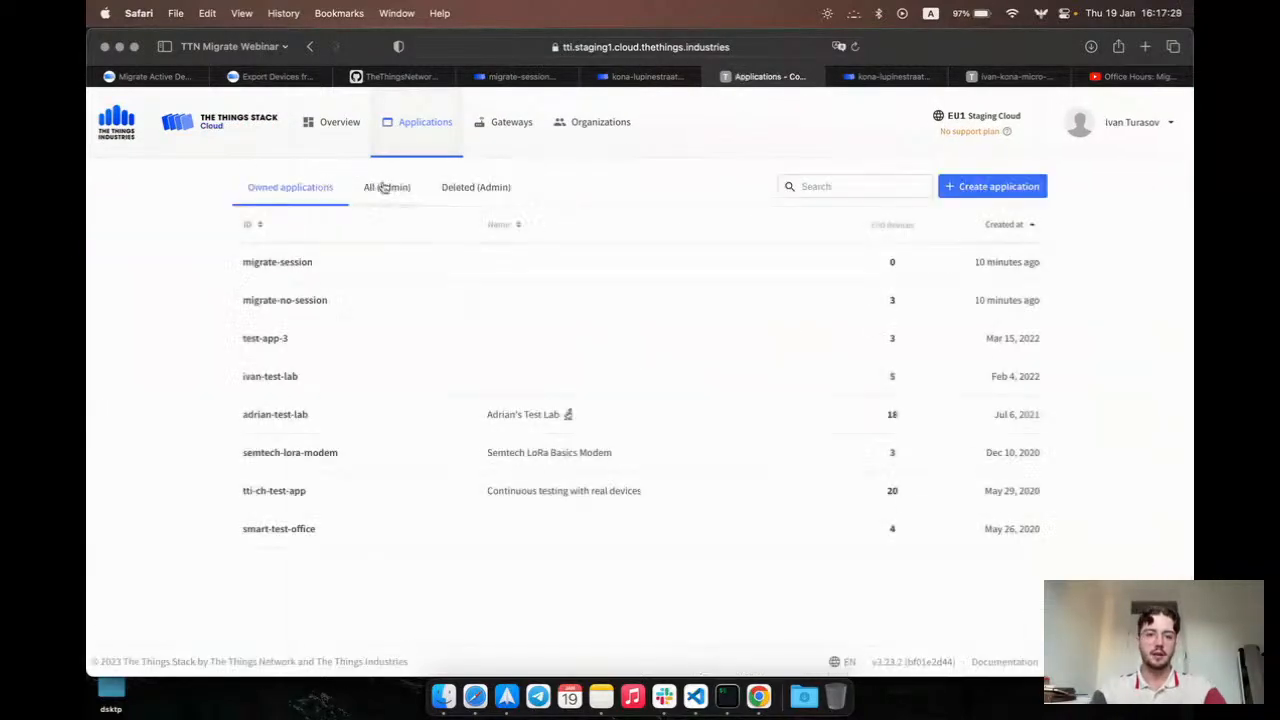
{"action": "left_click", "coordinate": [366, 272]}
{"action": "scroll", "coordinate": [598, 415], "scroll_direction": "down", "scroll_amount": 1}
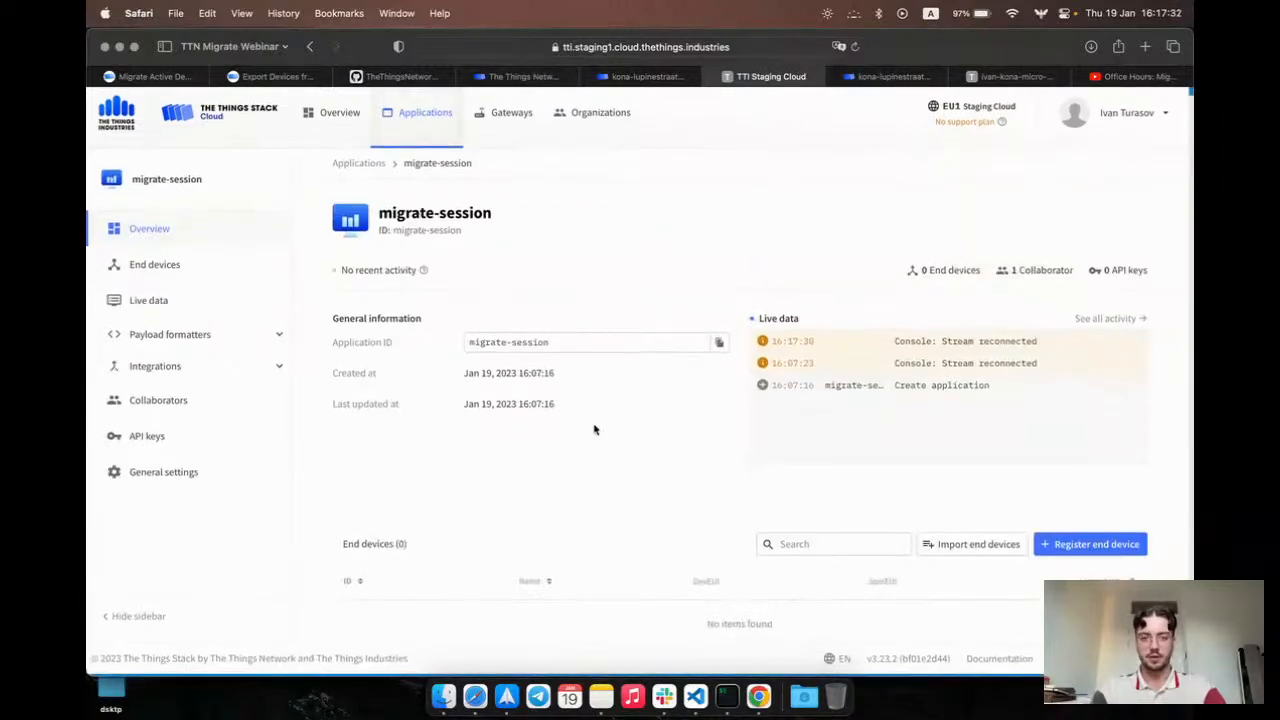
Import node.json into the Cloud migrate-session application using The Things Stack JSON file format.
{"action": "left_click", "coordinate": [987, 549]}
{"action": "left_click", "coordinate": [529, 383]}
{"action": "left_click", "coordinate": [464, 424]}
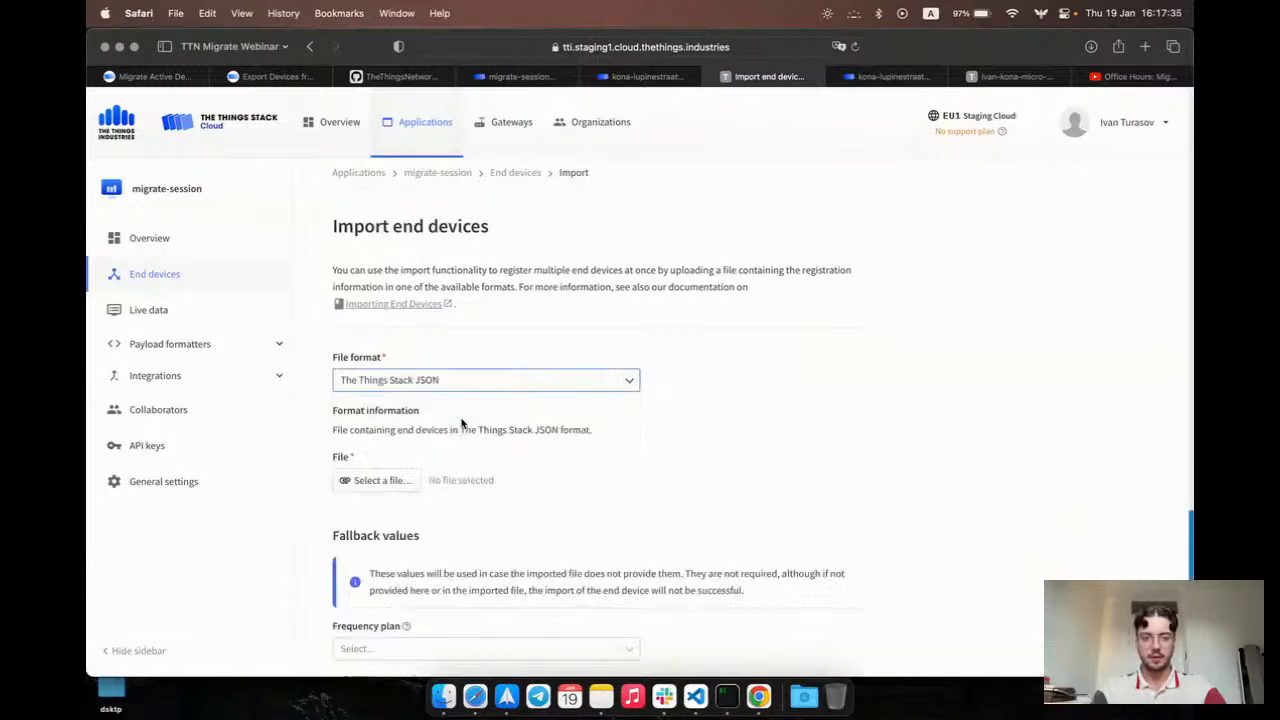
{"action": "left_click", "coordinate": [366, 481]}
{"action": "left_click", "coordinate": [548, 297]}
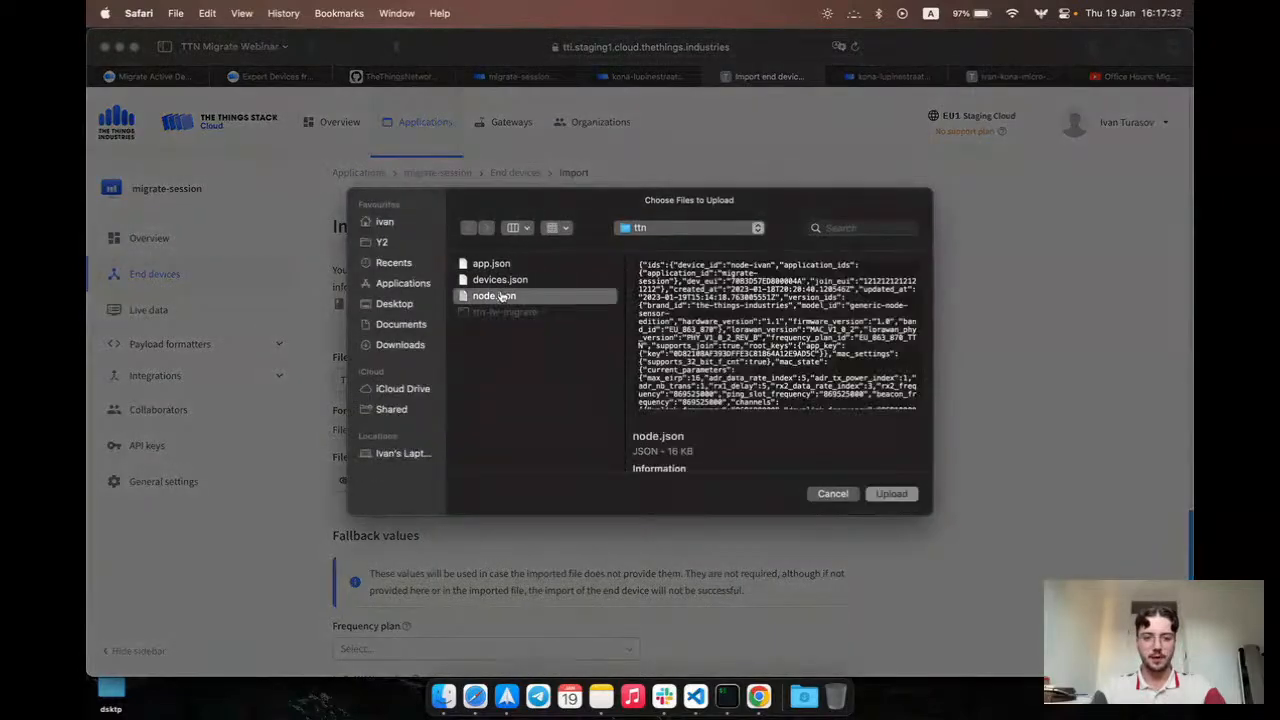
{"action": "double_click", "coordinate": [551, 298]}
{"action": "scroll", "coordinate": [720, 309], "scroll_direction": "down", "scroll_amount": 4}
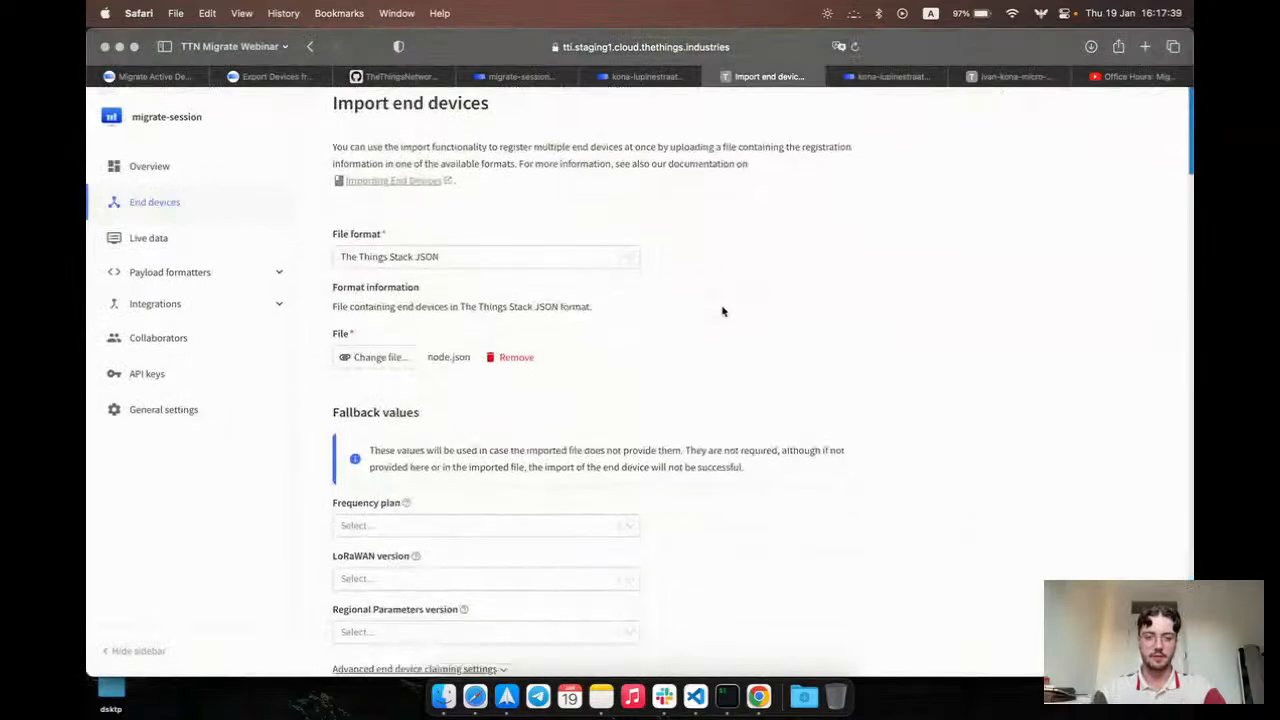
{"action": "left_click", "coordinate": [391, 611]}
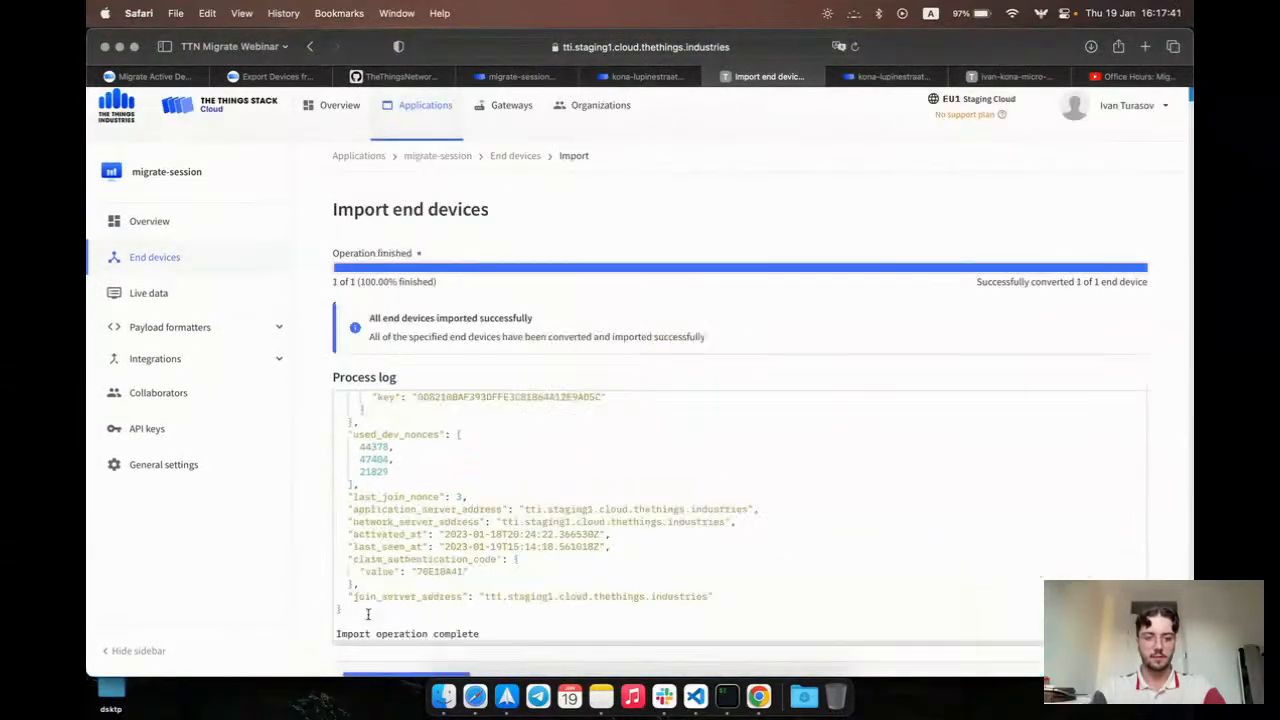
Examine the import process log for the device's session keys, frame counters and recent uplink messages.
{"action": "scroll", "coordinate": [491, 433], "scroll_direction": "down", "scroll_amount": 2}
{"action": "scroll", "coordinate": [505, 425], "scroll_direction": "up", "scroll_amount": 3}
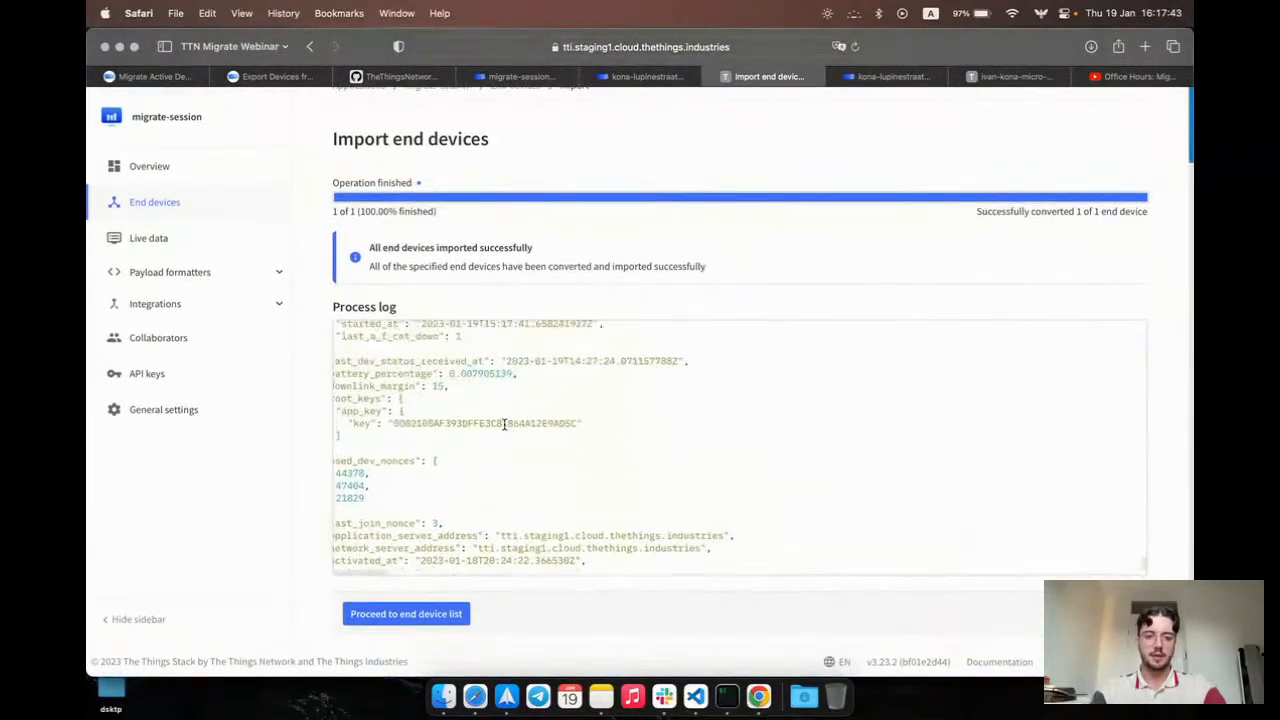
{"action": "scroll", "coordinate": [504, 425], "scroll_direction": "up", "scroll_amount": 2}
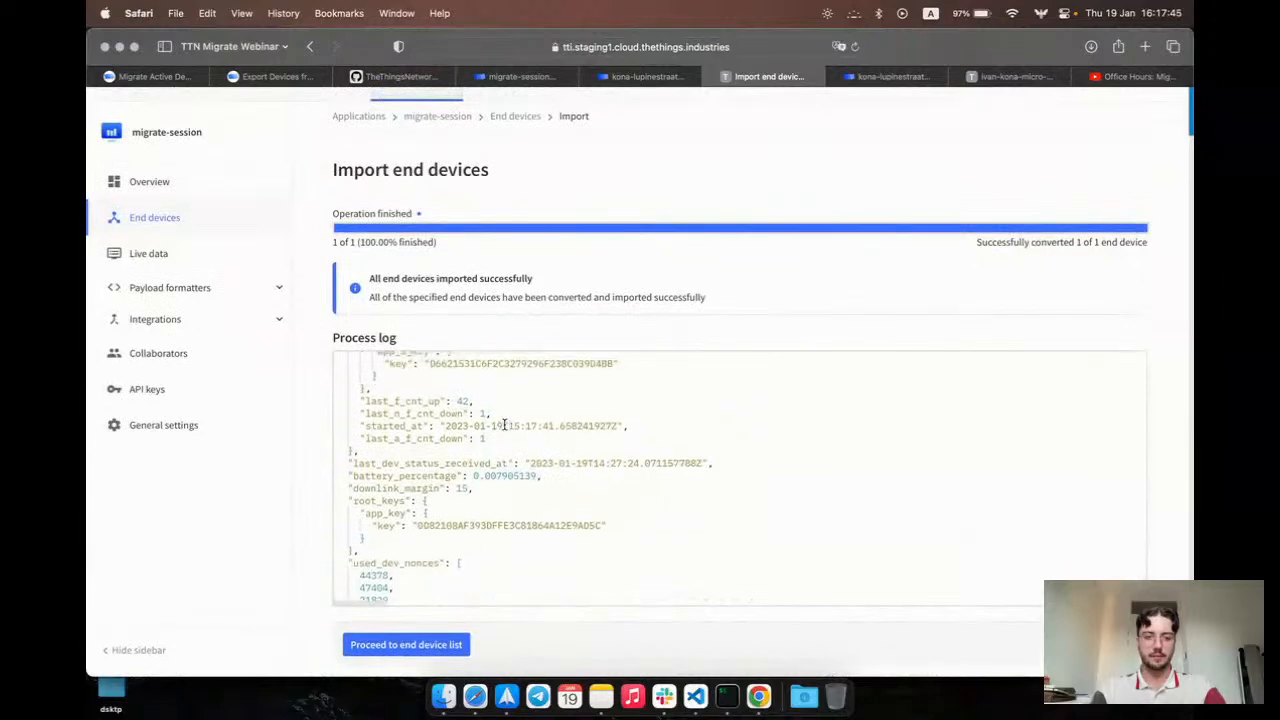
{"action": "scroll", "coordinate": [428, 404], "scroll_direction": "up", "scroll_amount": 8}
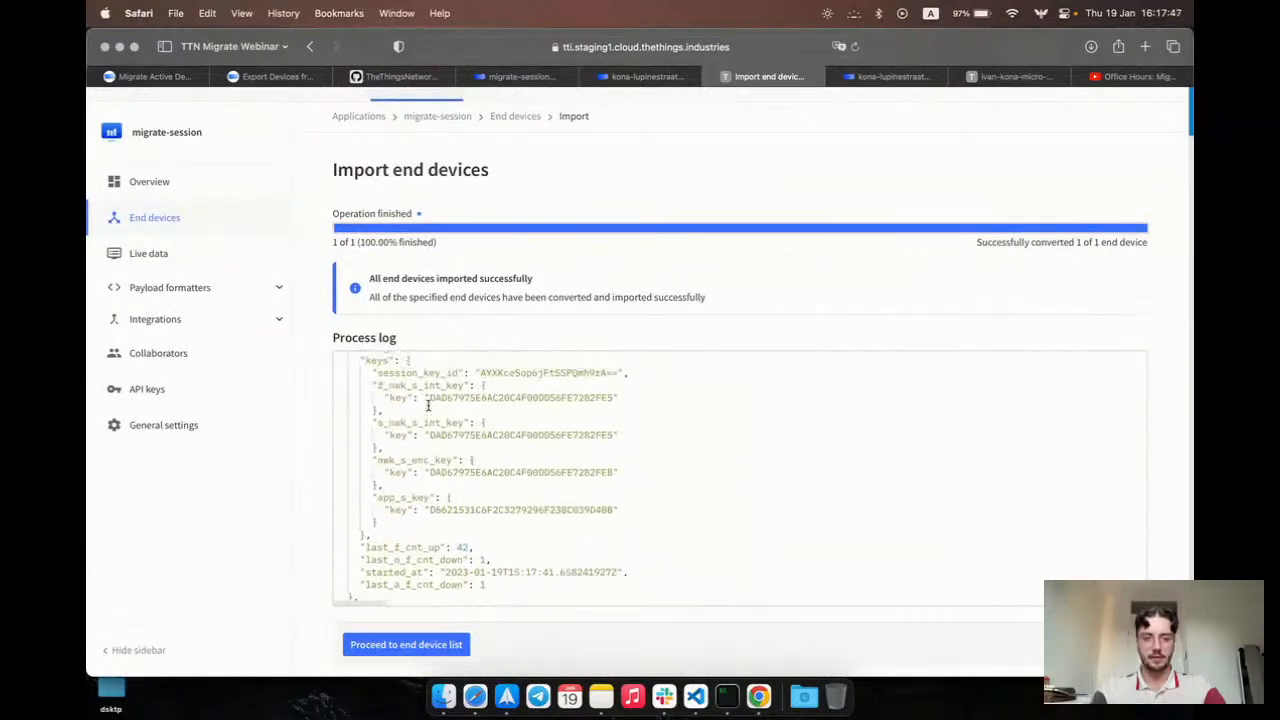
{"action": "scroll", "coordinate": [428, 404], "scroll_direction": "up", "scroll_amount": 8}
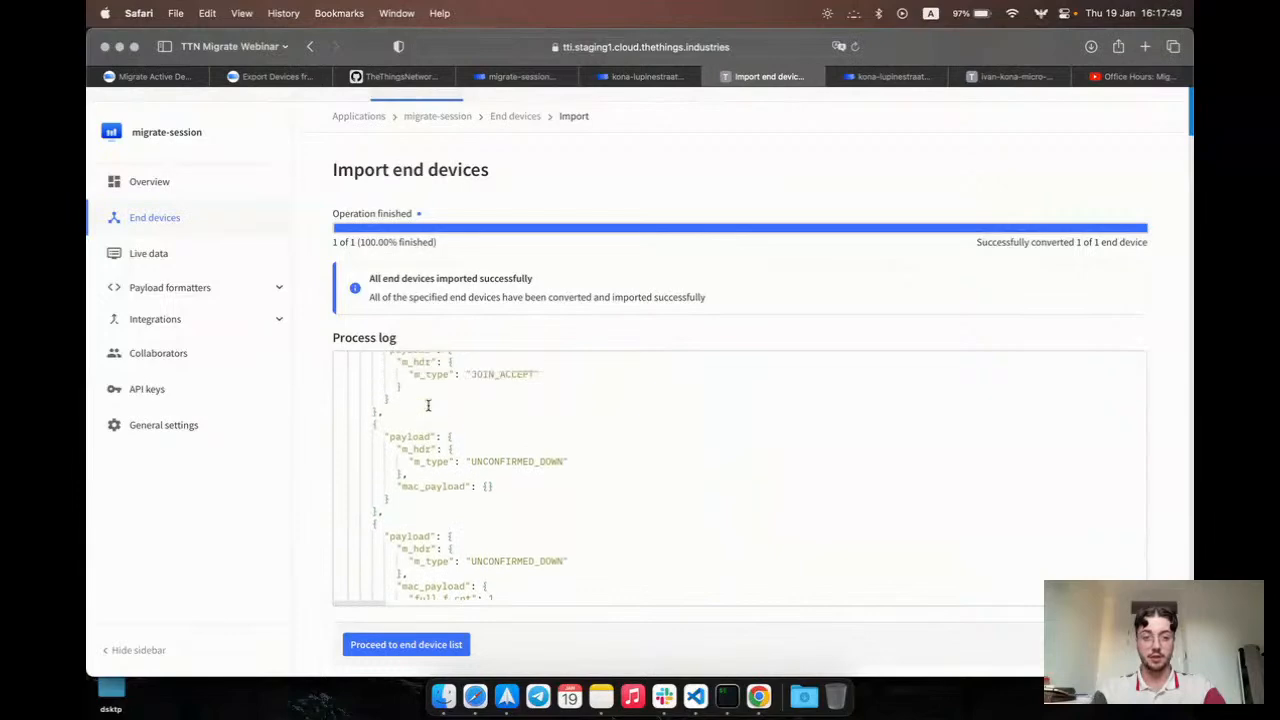
{"action": "scroll", "coordinate": [428, 526], "scroll_direction": "up", "scroll_amount": 10}
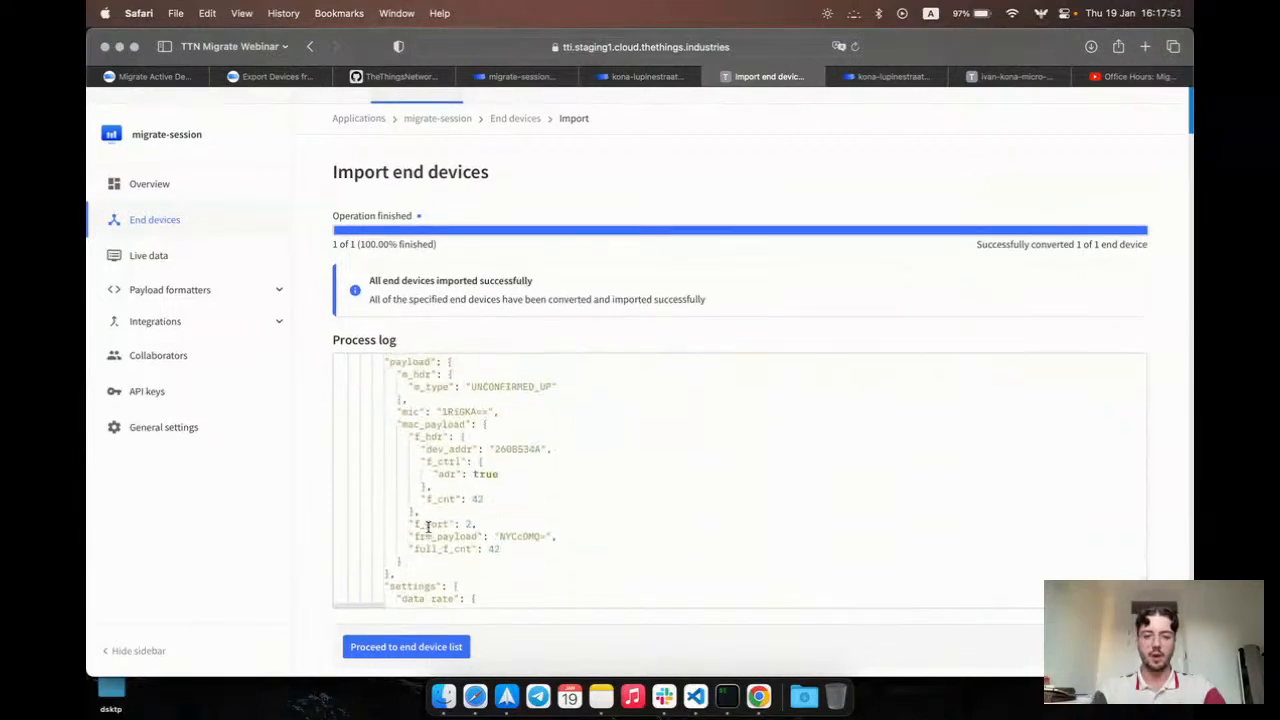
{"action": "scroll", "coordinate": [479, 548], "scroll_direction": "up", "scroll_amount": 5}
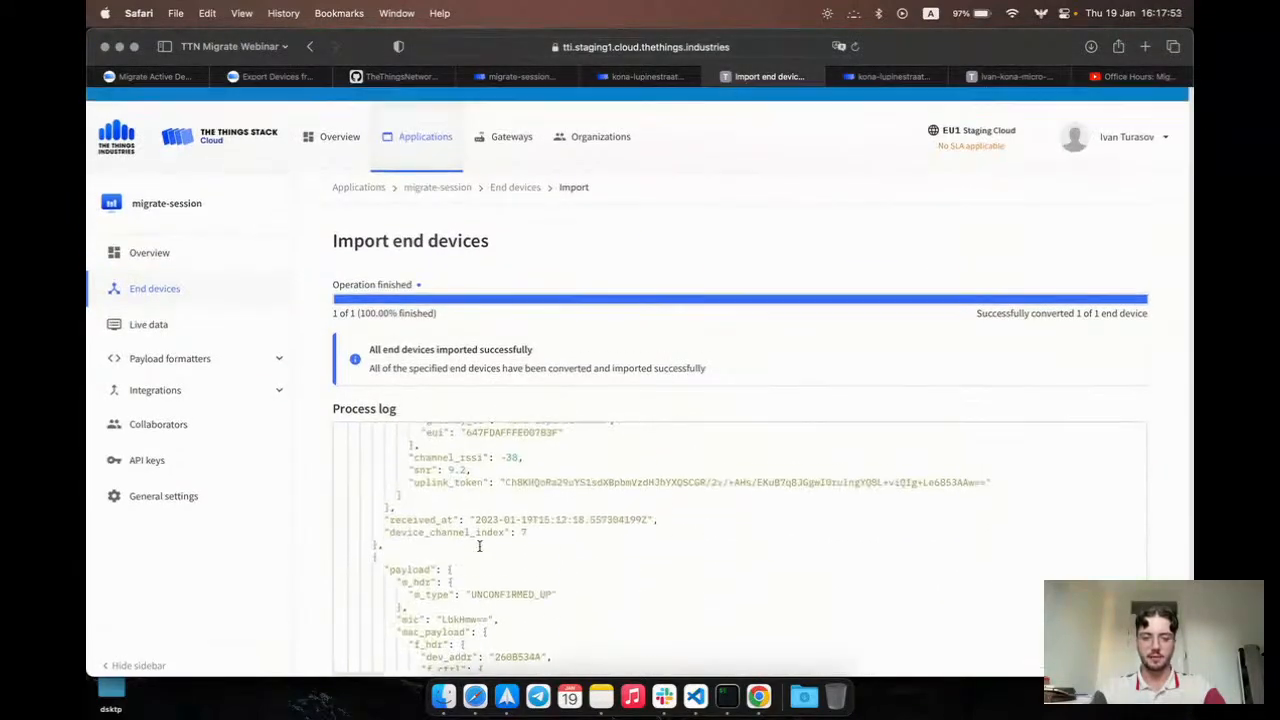
{"action": "scroll", "coordinate": [343, 394], "scroll_direction": "down", "scroll_amount": 2}
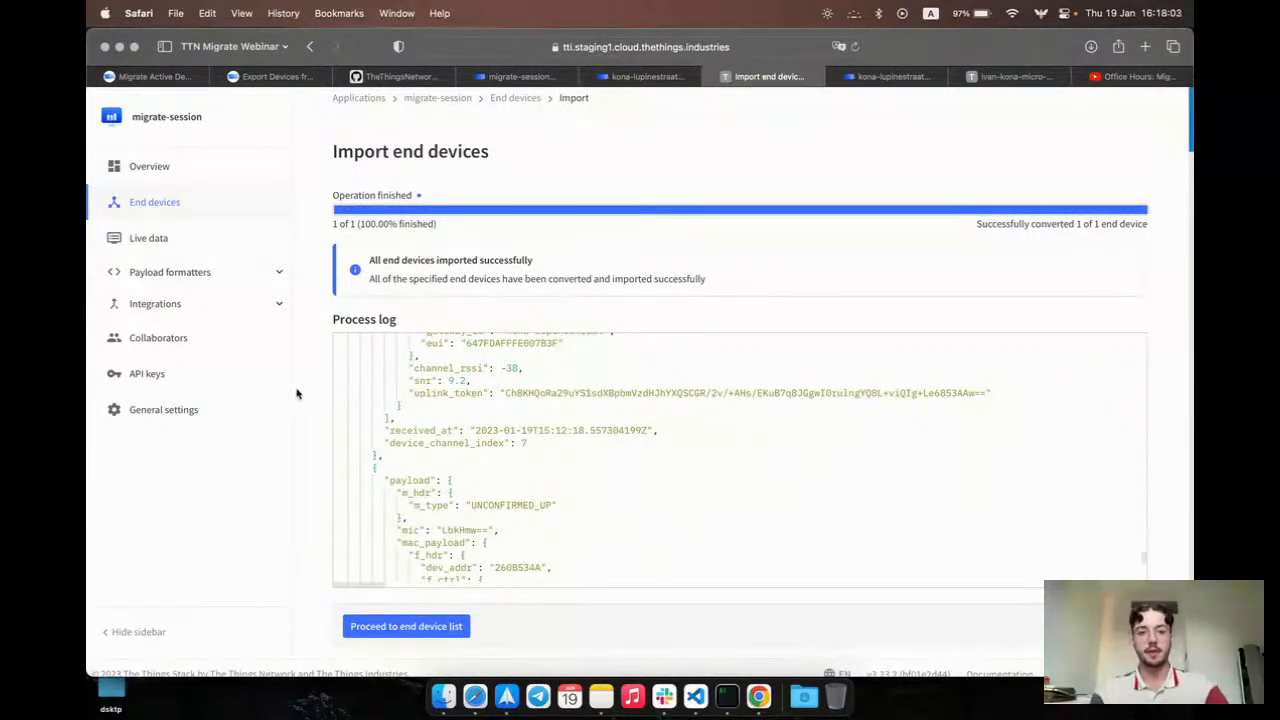
{"action": "scroll", "coordinate": [297, 391], "scroll_direction": "down", "scroll_amount": 2}
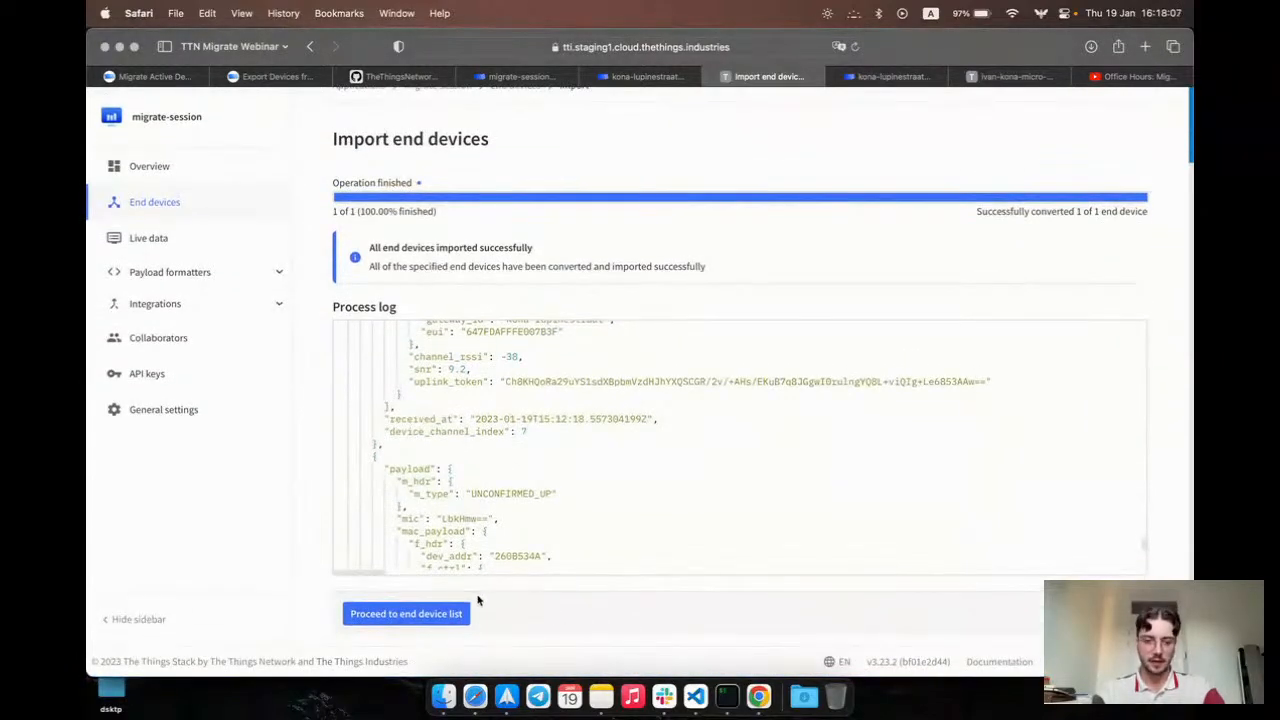
Proceed to the end device list, open the imported device and check its counters, last activity and session information.
{"action": "left_click", "coordinate": [458, 608]}
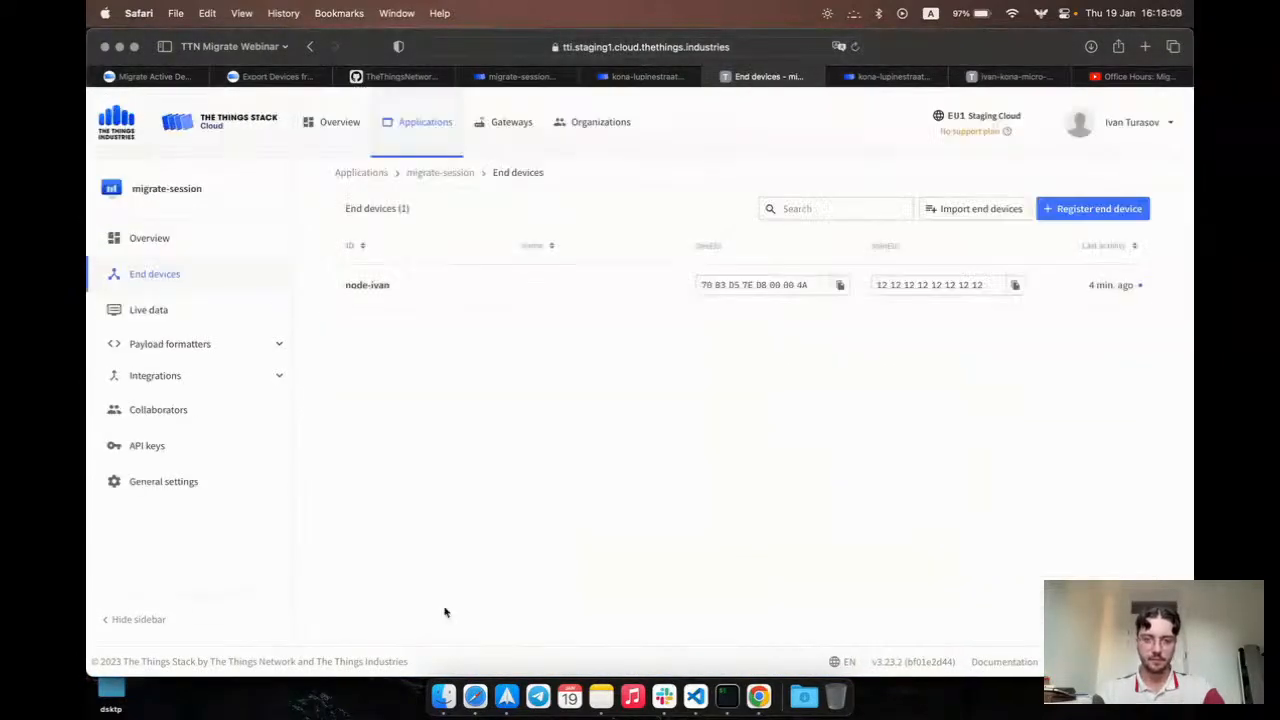
{"action": "left_click", "coordinate": [557, 289]}
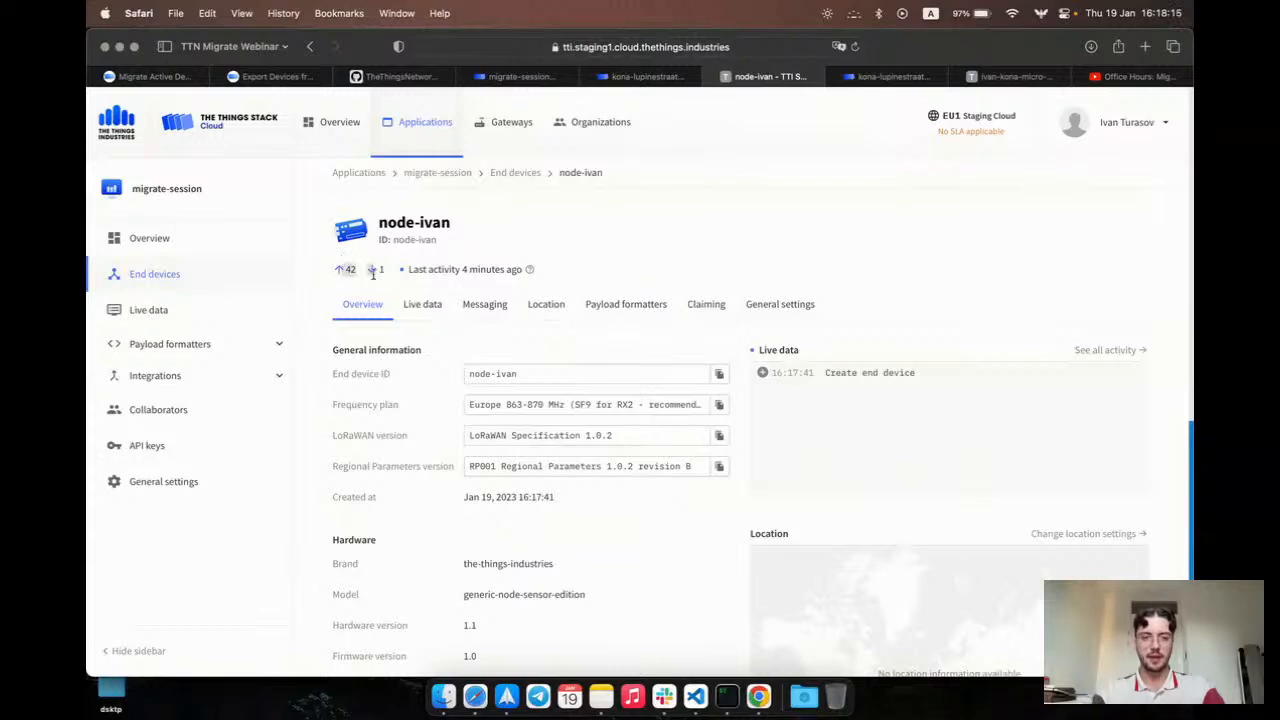
{"action": "mouse_move", "coordinate": [522, 272]}
{"action": "mouse_move", "coordinate": [343, 268]}
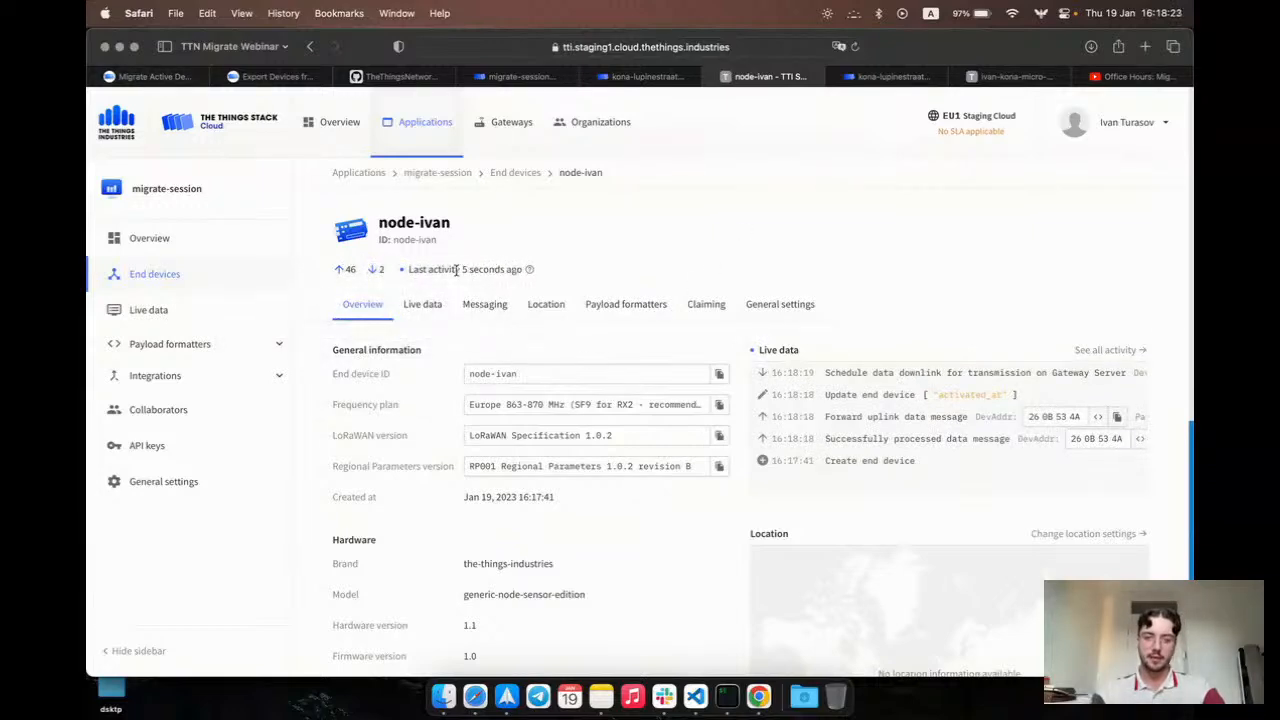
{"action": "scroll", "coordinate": [435, 418], "scroll_direction": "down", "scroll_amount": 5}
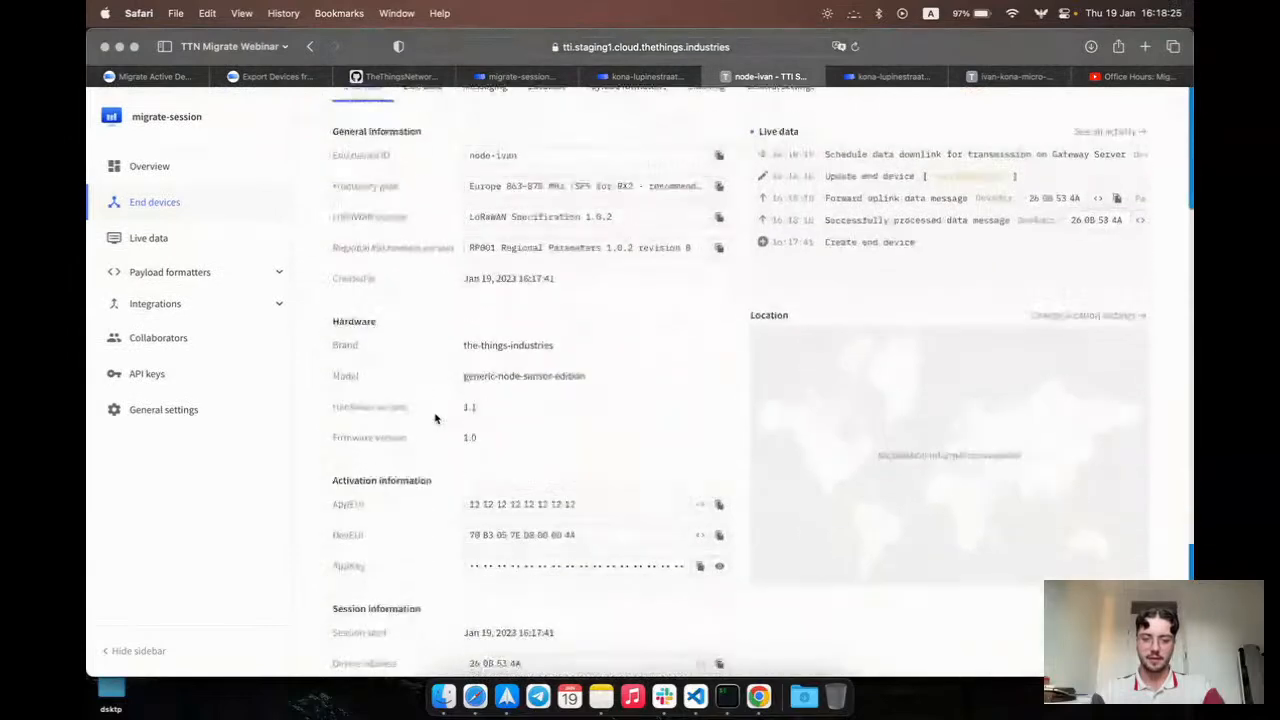
{"action": "scroll", "coordinate": [435, 418], "scroll_direction": "up", "scroll_amount": 6}
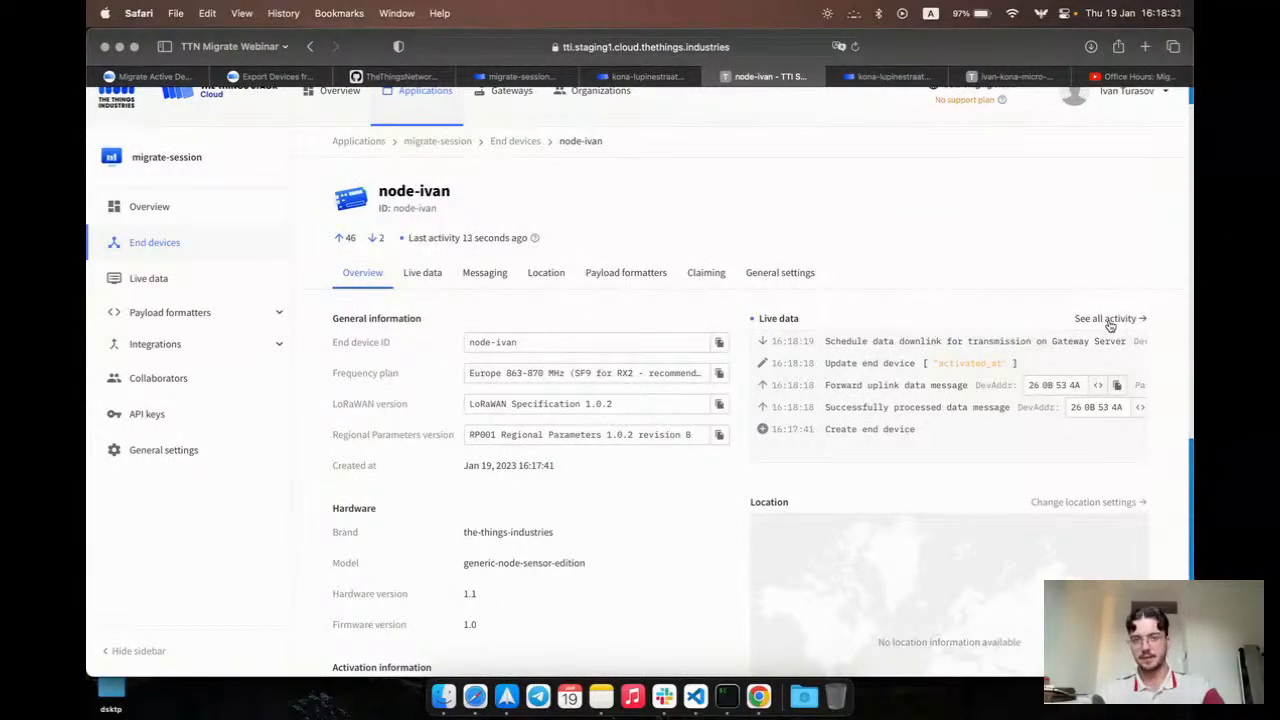
Compare the Community Edition gateway's recent traffic with the imported Cloud device, and open the device's full live data.
{"action": "left_click", "coordinate": [888, 76]}
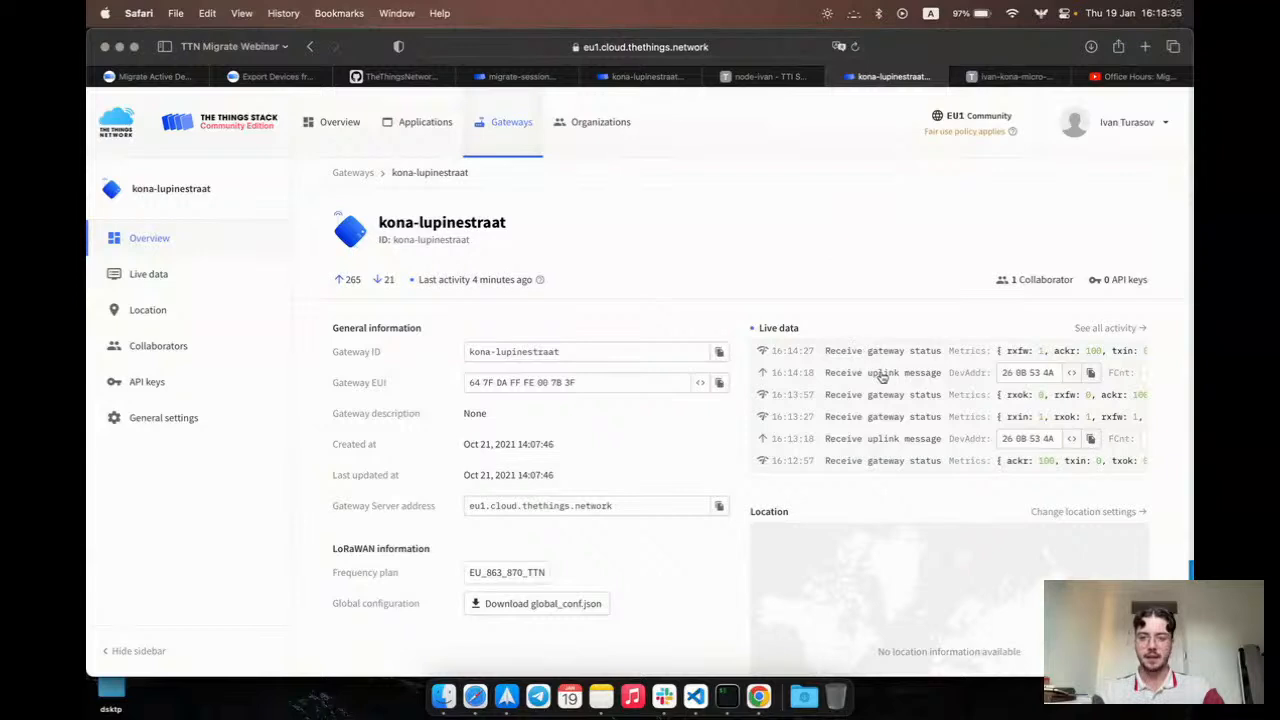
{"action": "left_click", "coordinate": [779, 80]}
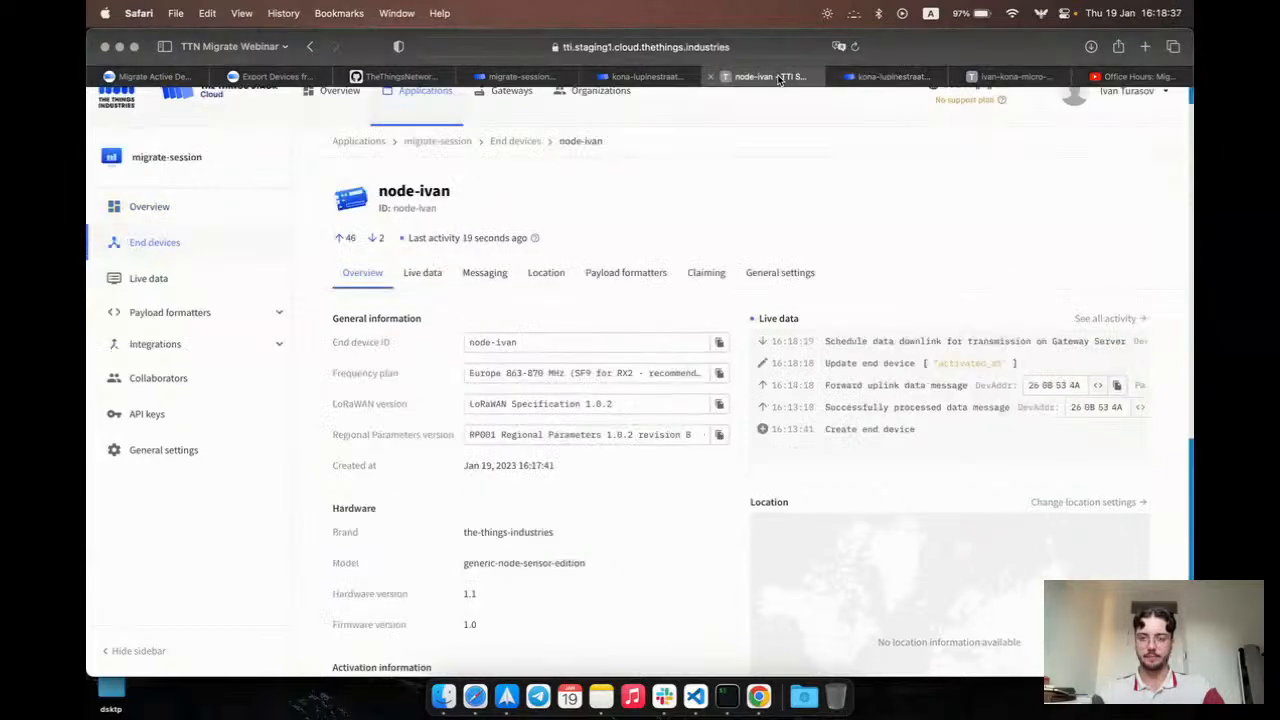
{"action": "left_click", "coordinate": [1105, 320]}
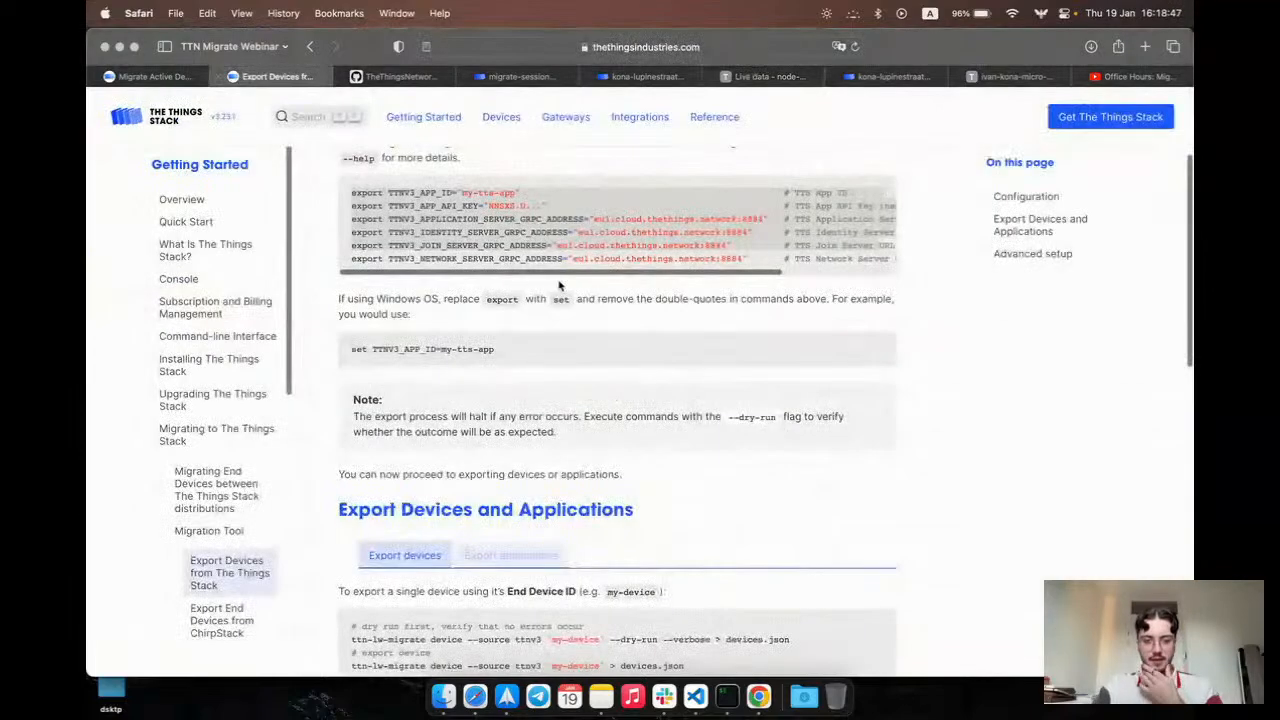
Review the migration documentation on exporting devices and on the Migrate Active Device Session instructions.
{"action": "scroll", "coordinate": [555, 355], "scroll_direction": "down", "scroll_amount": 3}
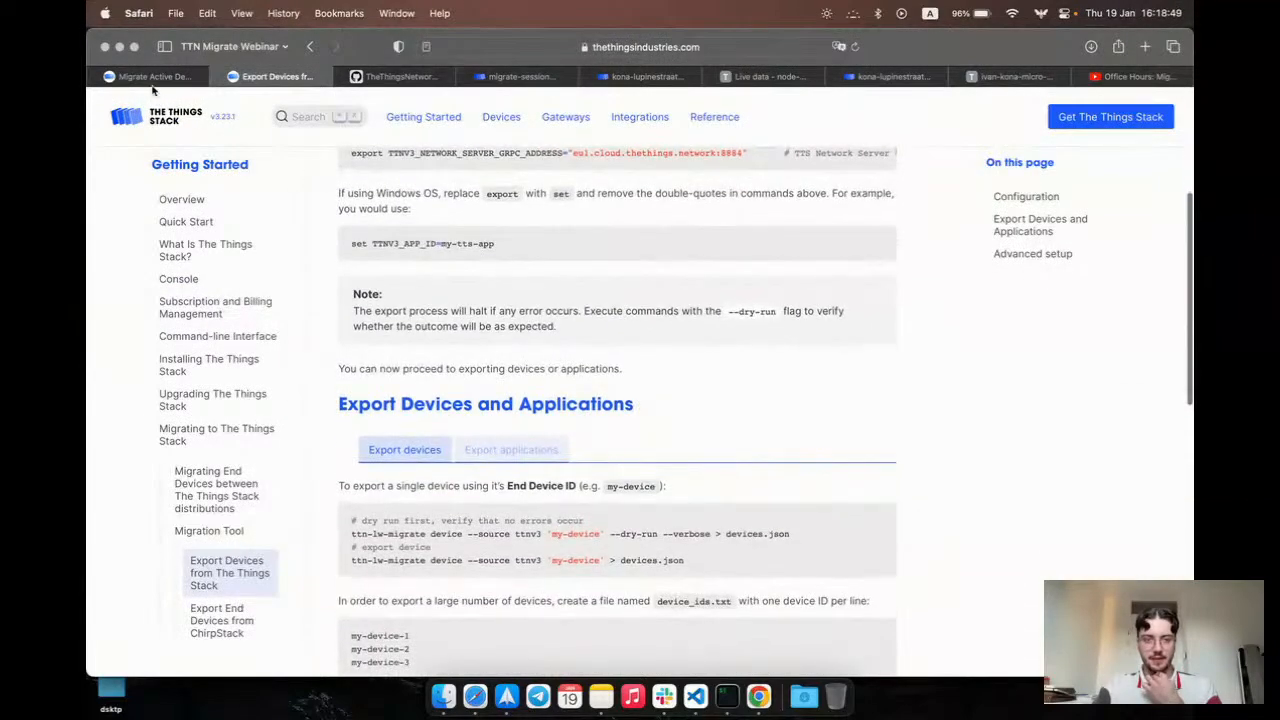
{"action": "key", "text": "ctrl+shift+Tab"}
{"action": "scroll", "coordinate": [457, 365], "scroll_direction": "down", "scroll_amount": 2}
{"action": "scroll", "coordinate": [457, 365], "scroll_direction": "down", "scroll_amount": 1}
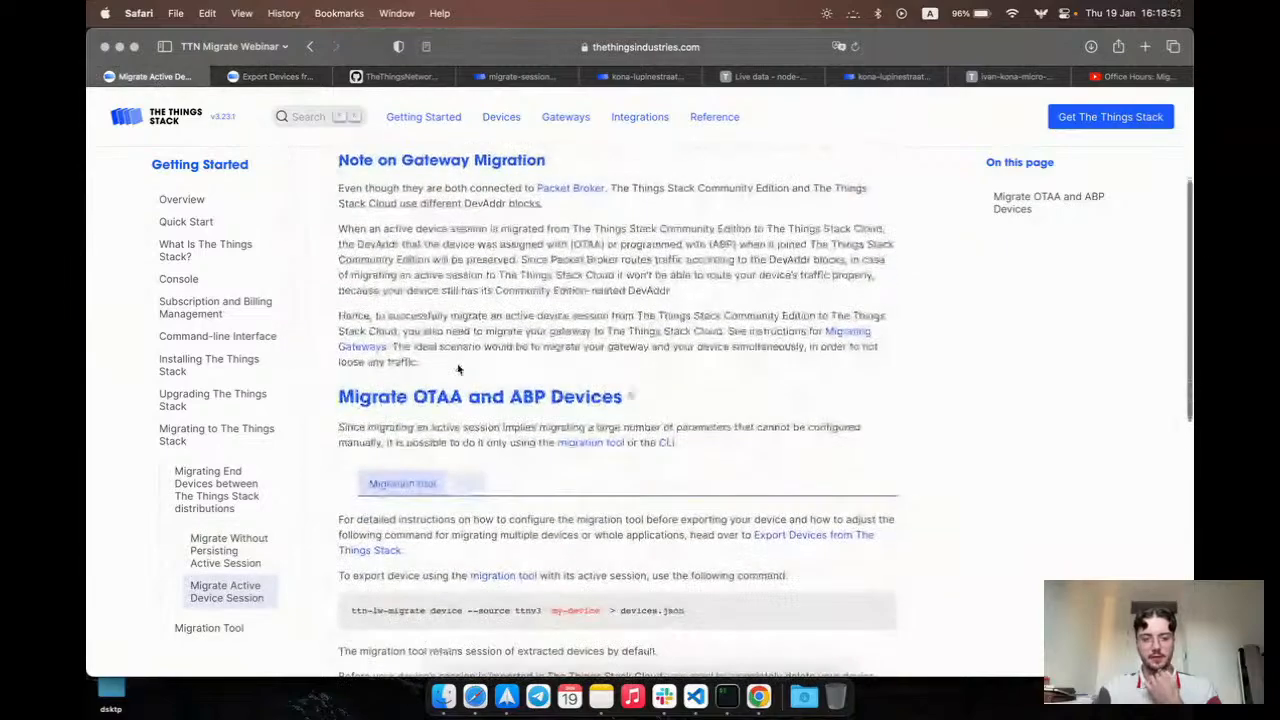
{"action": "scroll", "coordinate": [458, 369], "scroll_direction": "down", "scroll_amount": 8}
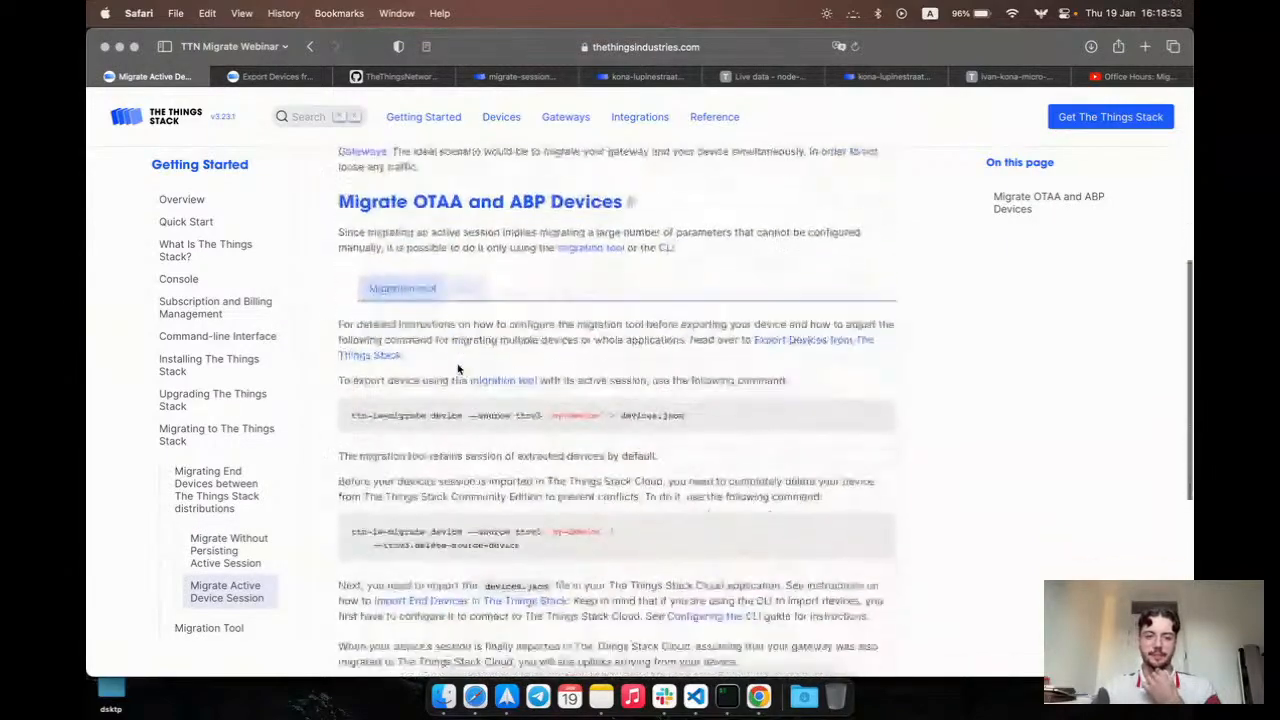
{"action": "scroll", "coordinate": [458, 369], "scroll_direction": "up", "scroll_amount": 12}
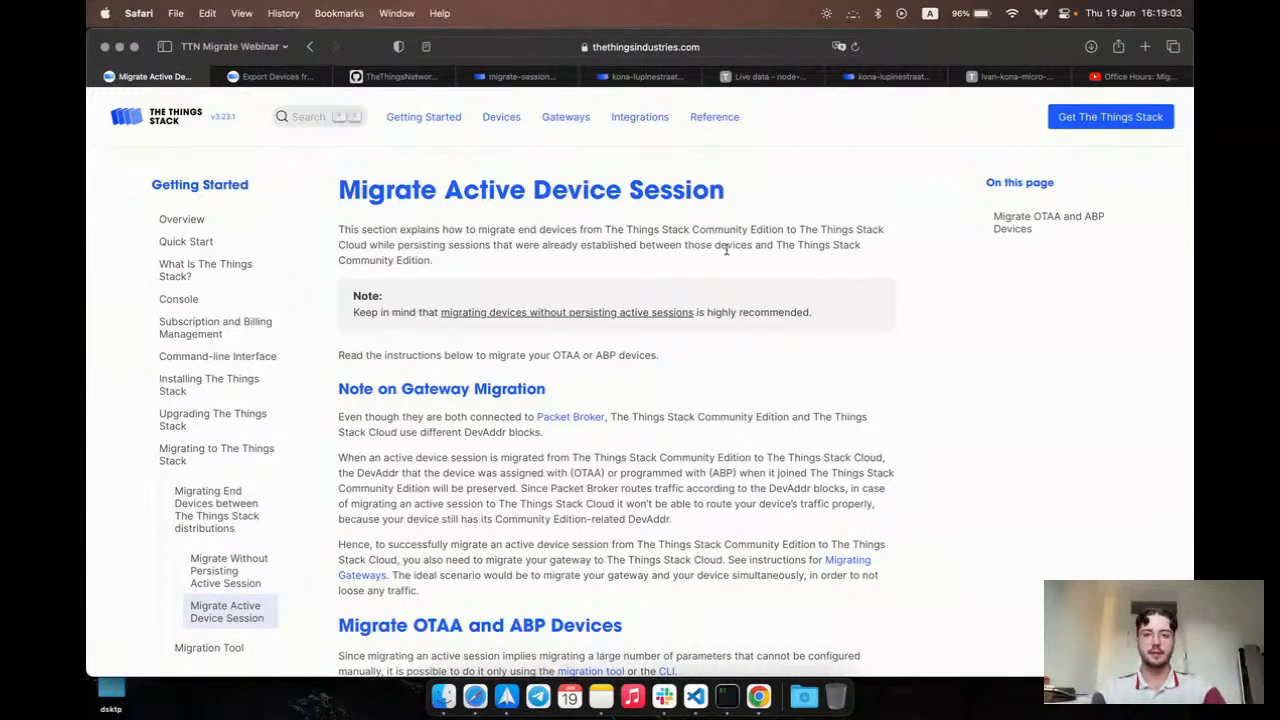
Check the Community Edition gateway's overview and return to the Cloud migrate-session application.
{"action": "left_click", "coordinate": [890, 76]}
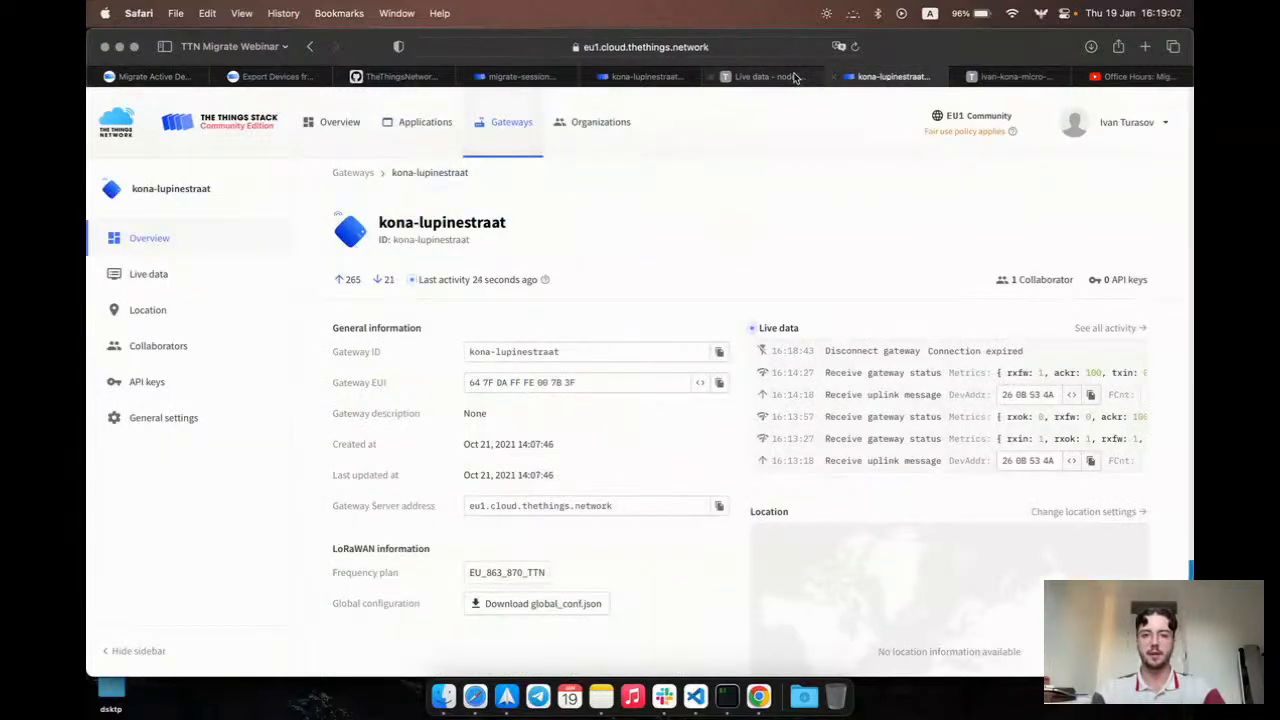
{"action": "left_click", "coordinate": [796, 80]}
{"action": "left_click", "coordinate": [452, 176]}
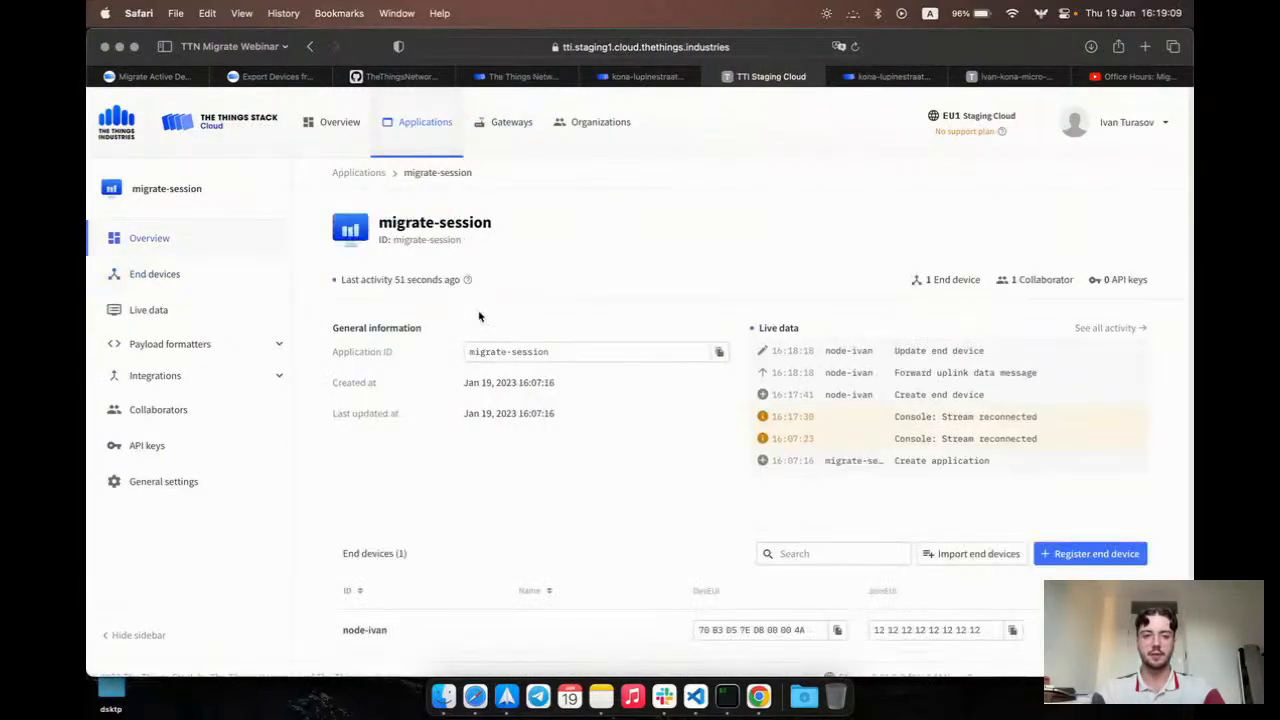
Review the Cloud migrate-no-session application, and reopen migrate-session to check its end device and live data.
{"action": "left_click", "coordinate": [358, 173]}
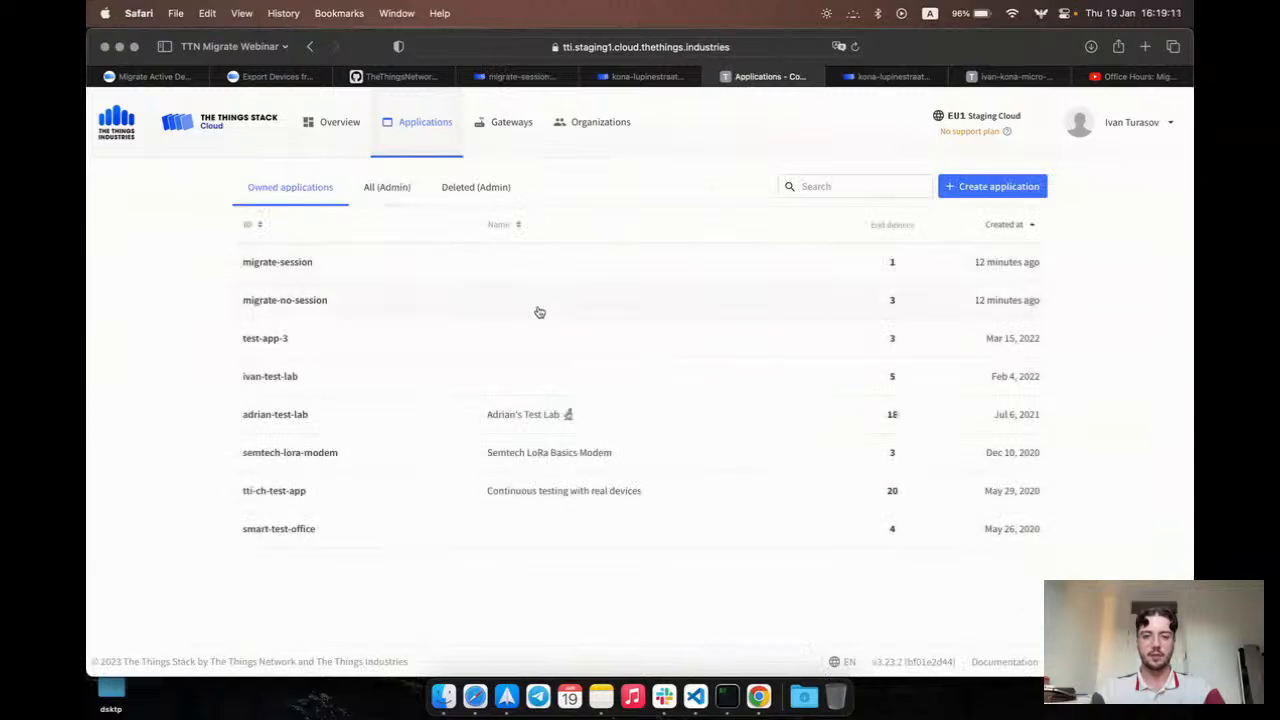
{"action": "left_click", "coordinate": [539, 313]}
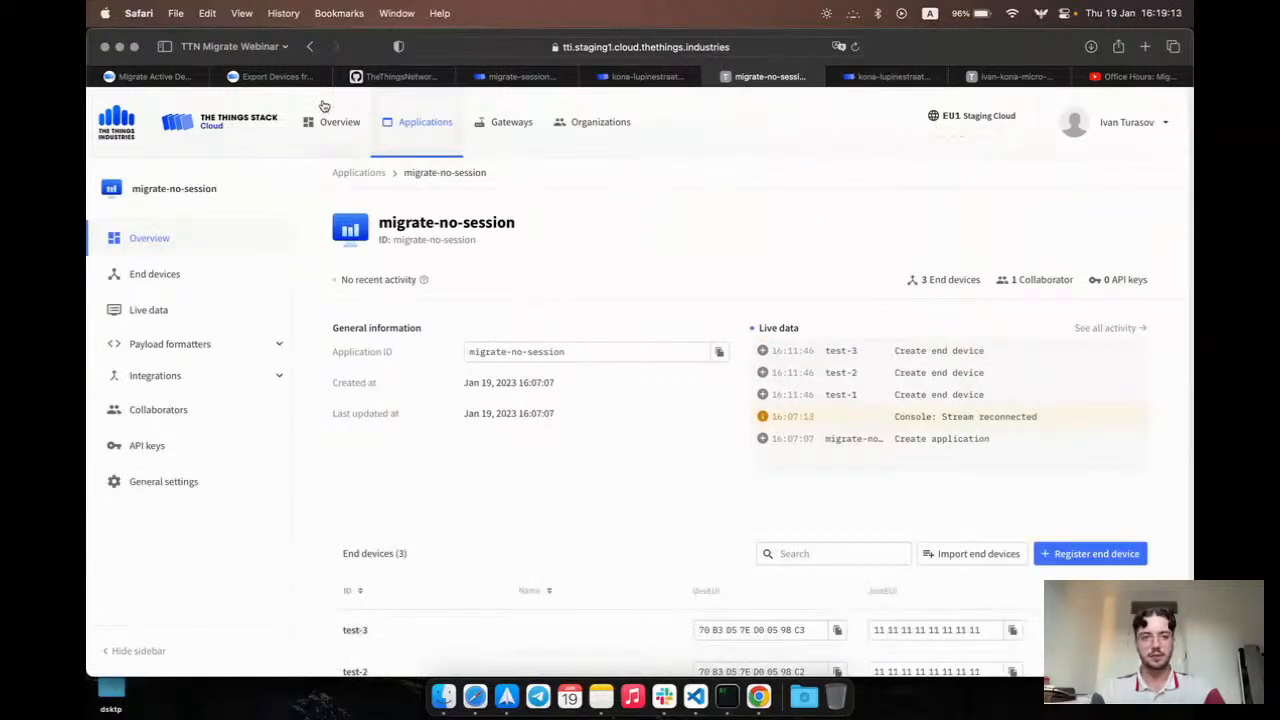
{"action": "left_click", "coordinate": [310, 46]}
{"action": "left_click", "coordinate": [586, 268]}
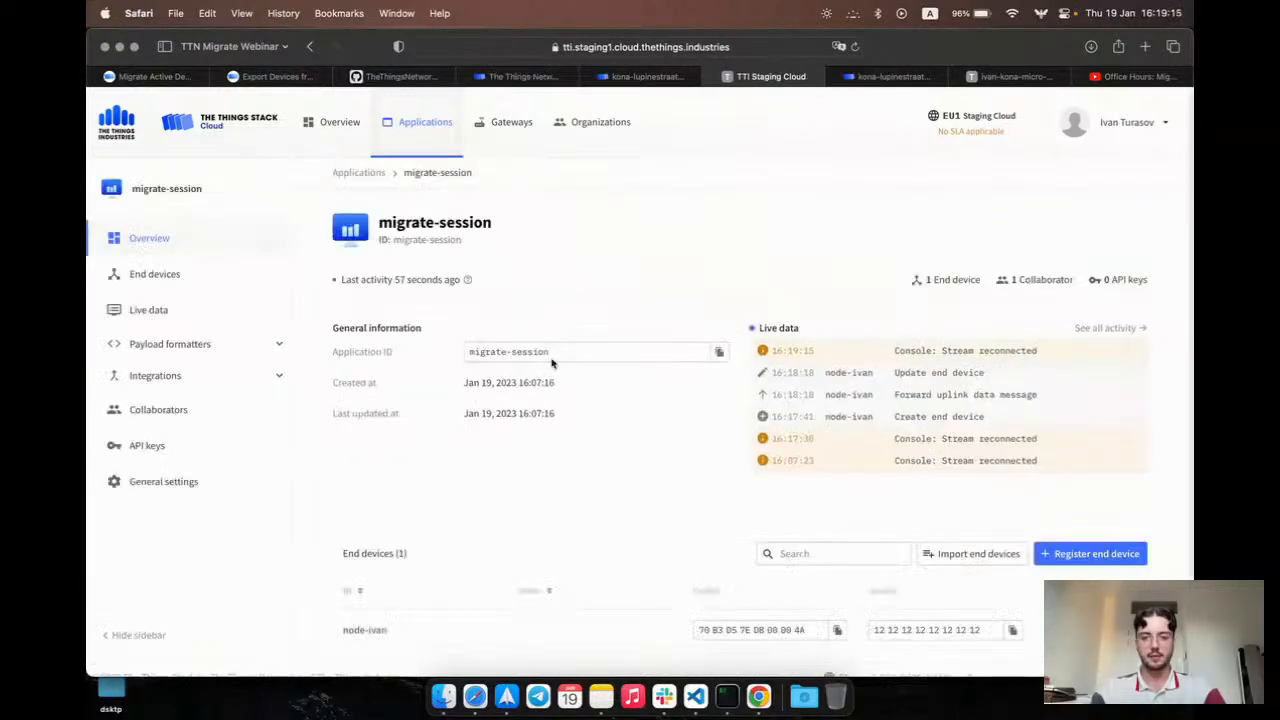
{"action": "scroll", "coordinate": [556, 345], "scroll_direction": "down", "scroll_amount": 1}
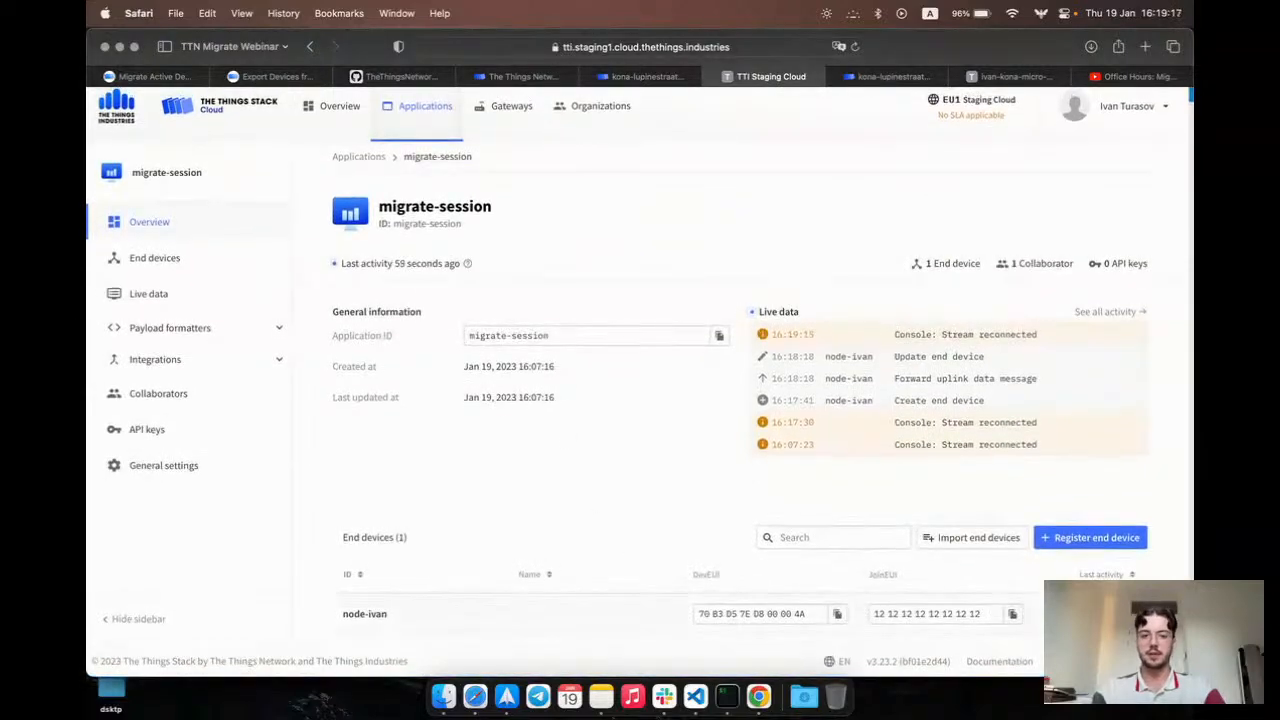
{"action": "scroll", "coordinate": [723, 458], "scroll_direction": "up", "scroll_amount": 1}
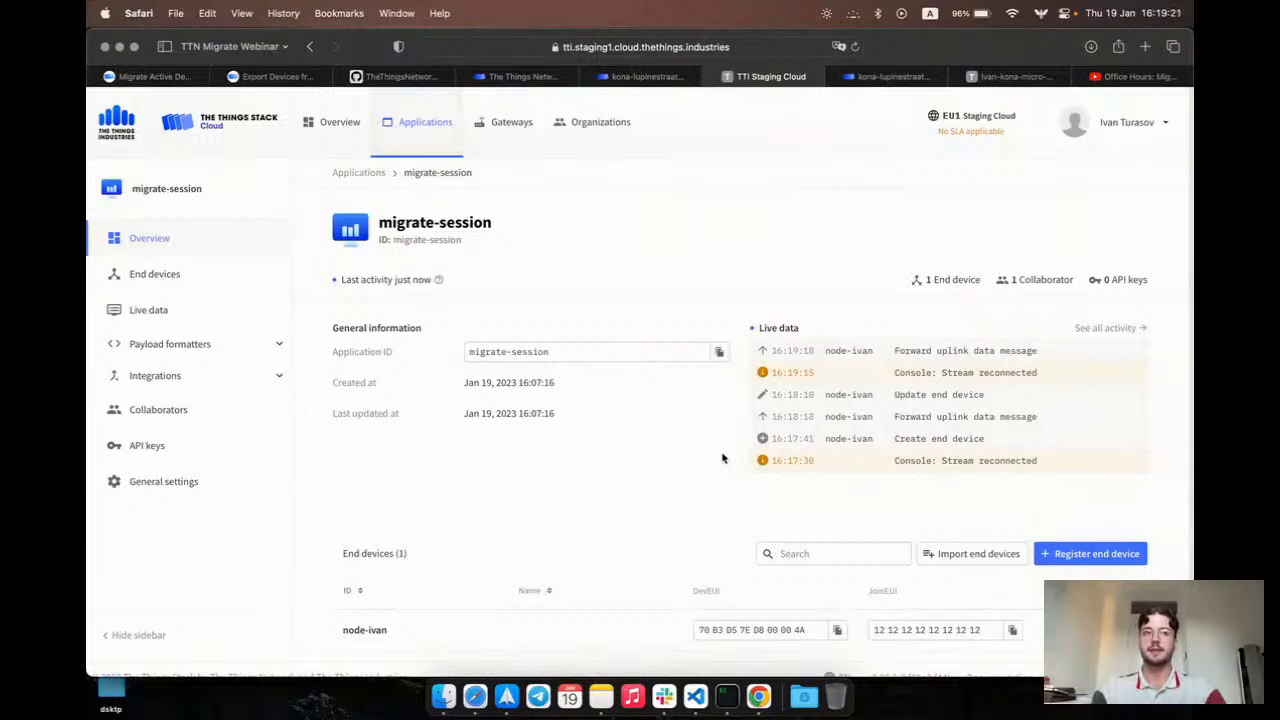